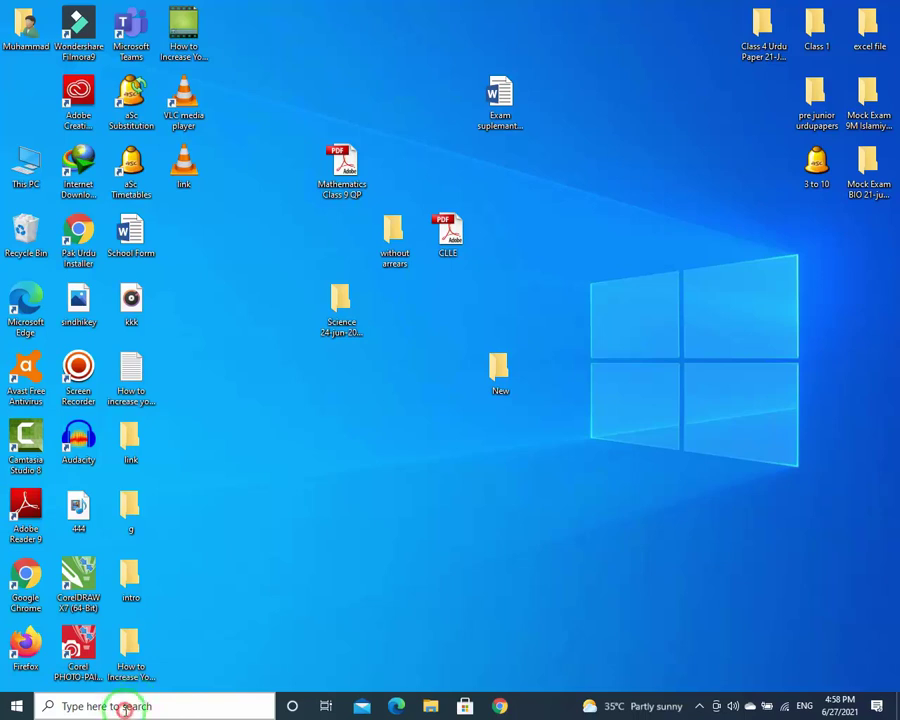
Search for Control Panel, open it, and keep its items viewed by Category
click(113, 706)
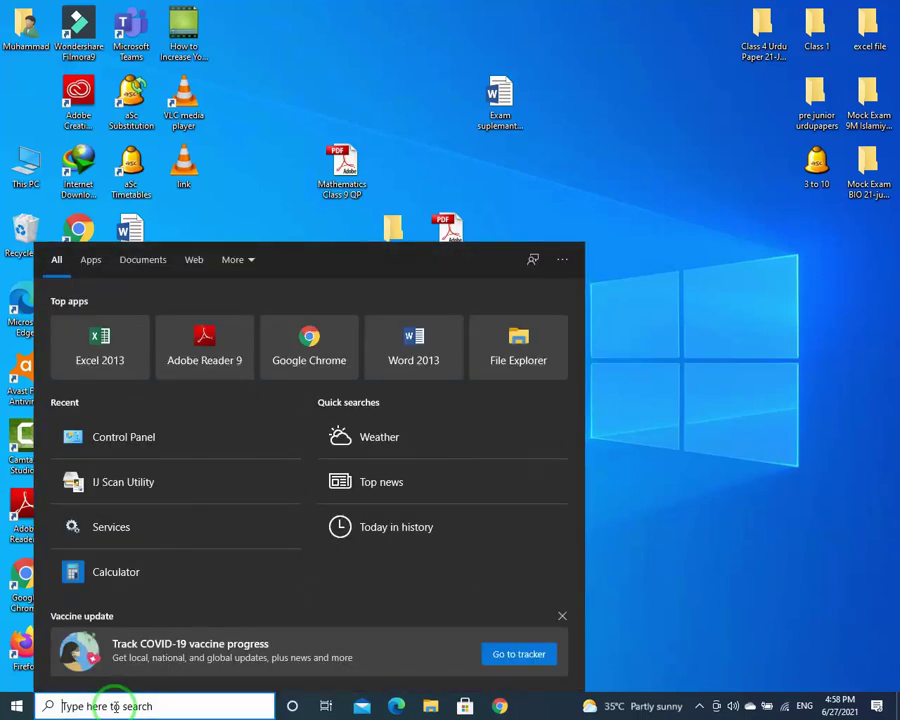
text(cont)
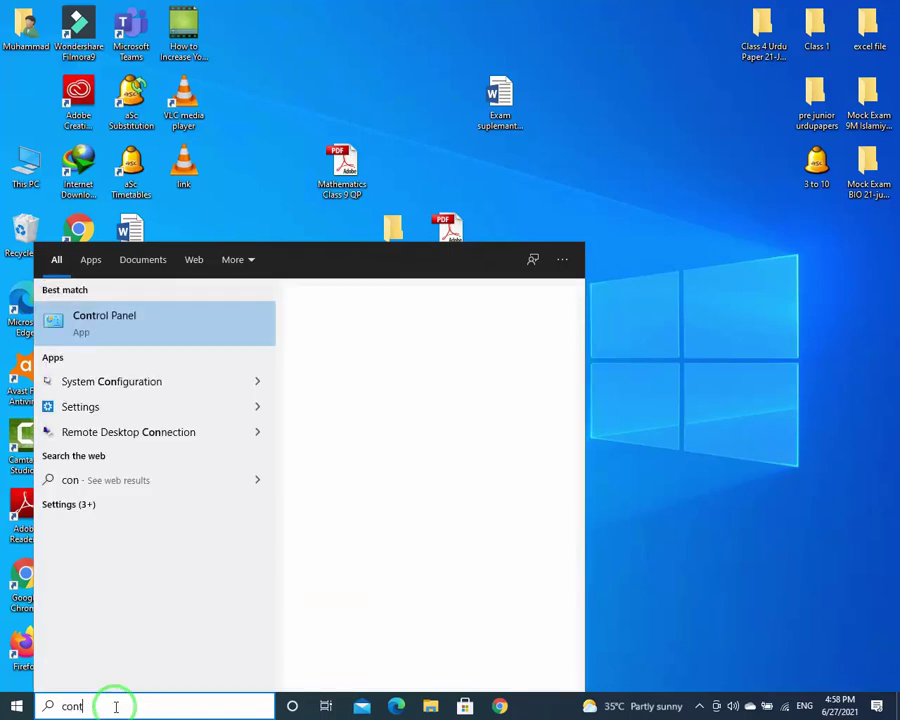
click(126, 323)
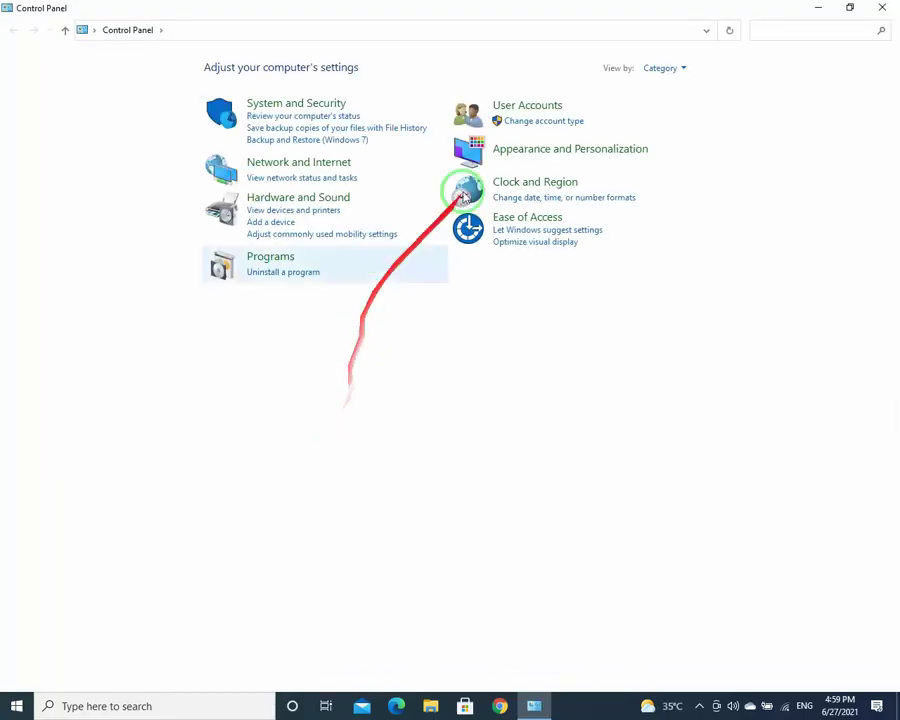
click(686, 67)
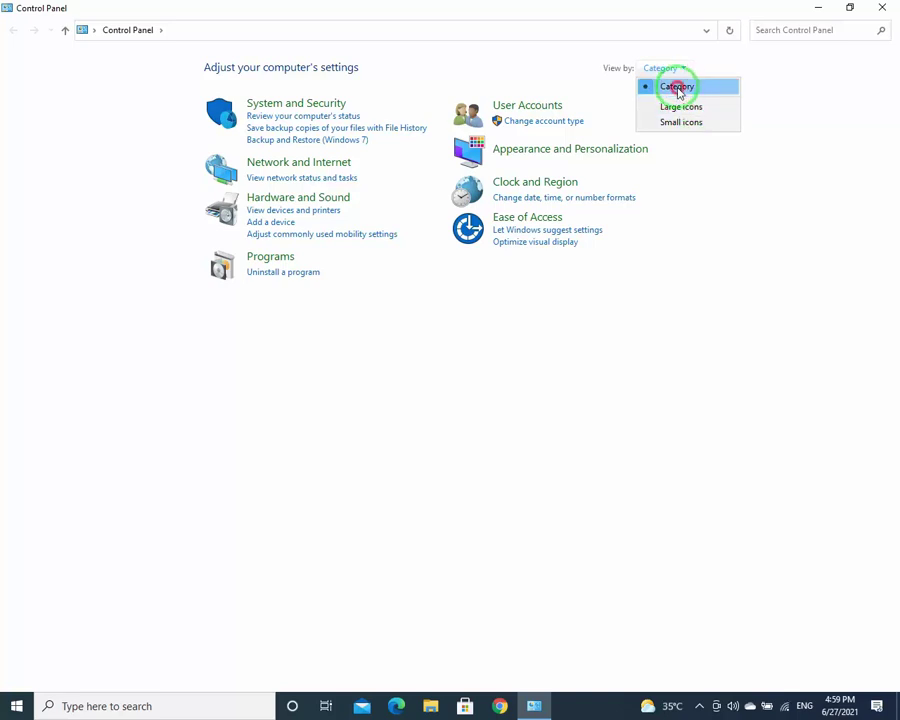
click(678, 88)
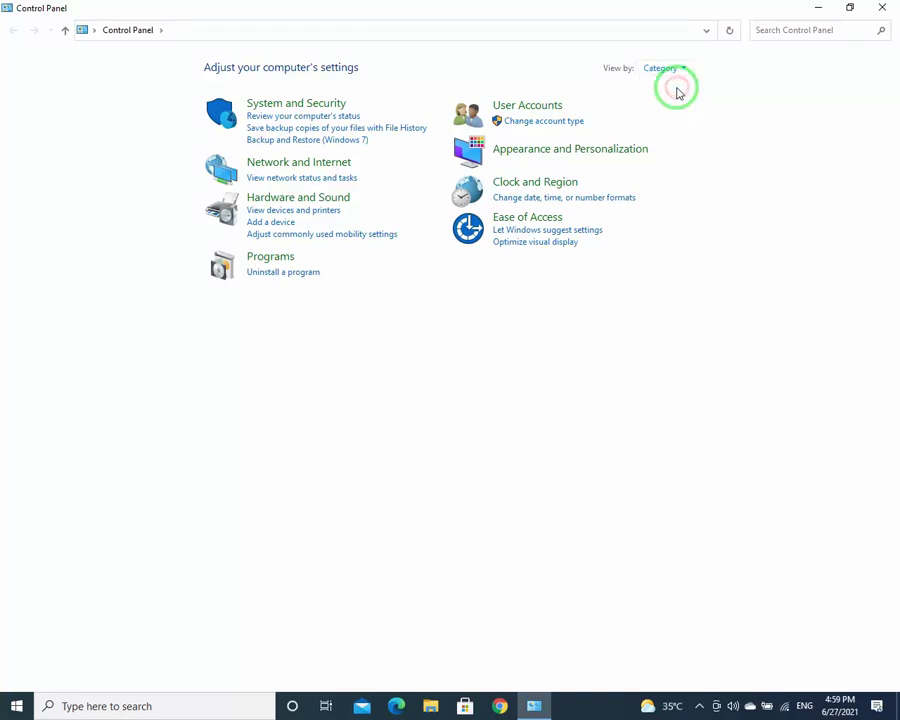
Open Power Options in the Hardware and Sound category
click(304, 200)
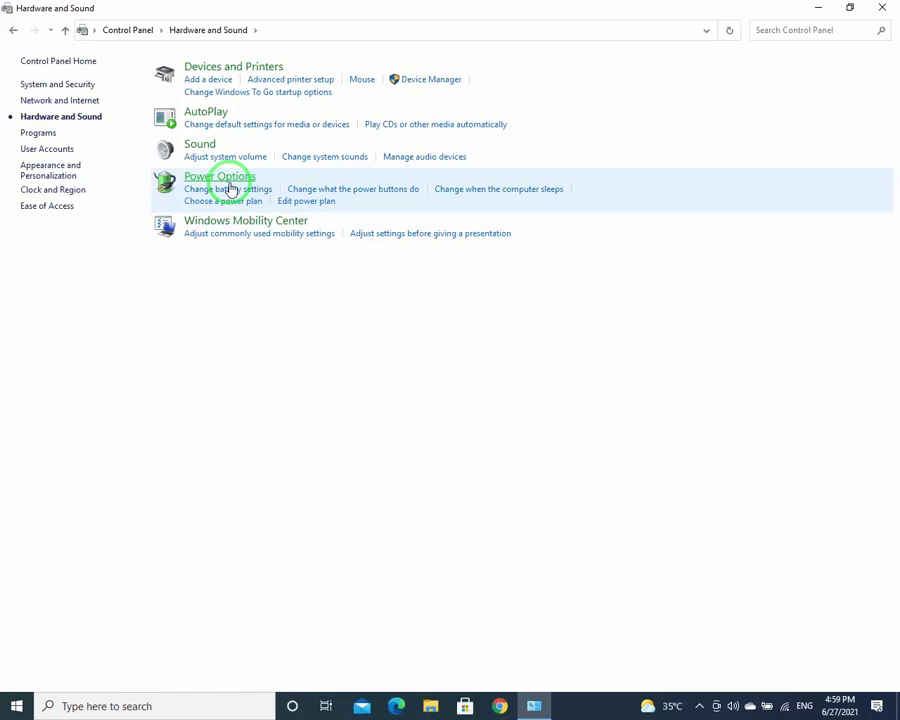
click(229, 186)
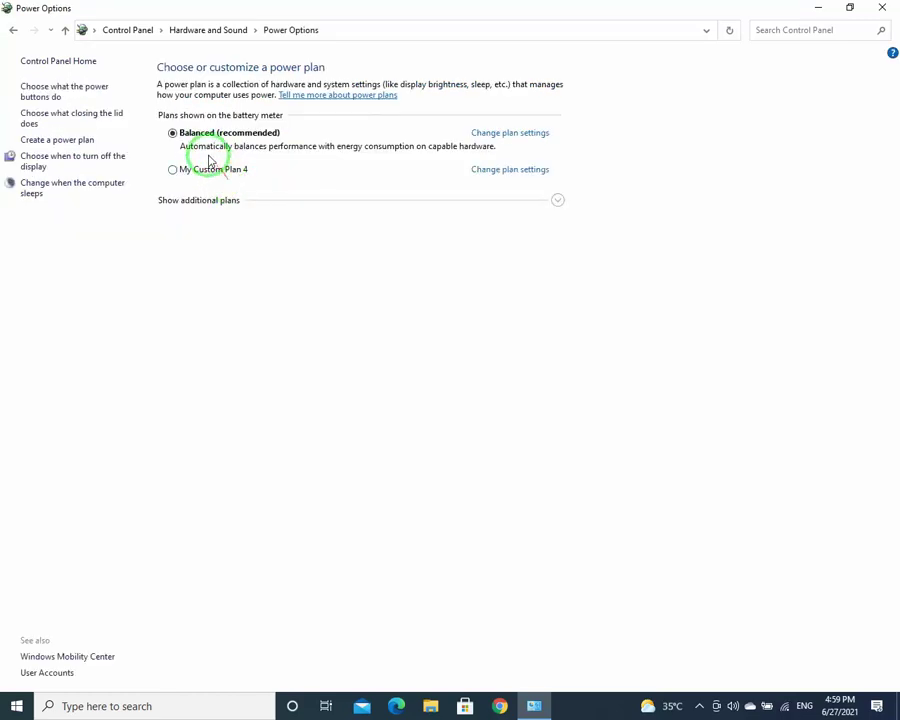
mouse_move(208, 156)
mouse_down()
mouse_move(364, 178)
mouse_move(272, 132)
mouse_move(205, 150)
mouse_move(195, 177)
mouse_move(240, 148)
mouse_move(195, 146)
mouse_move(222, 148)
mouse_up()
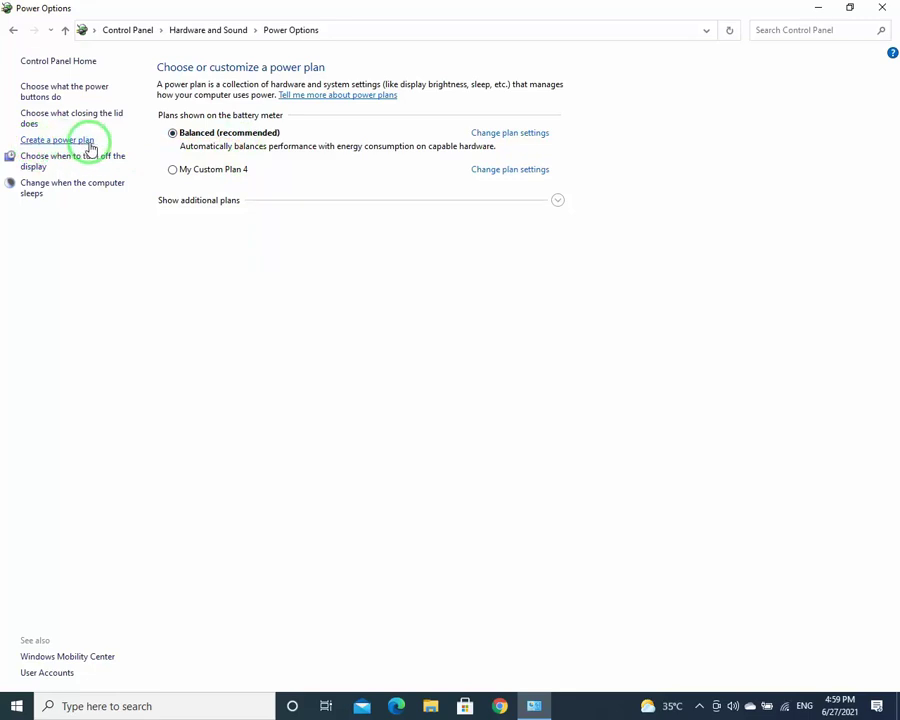
Start creating a power plan, try High performance and Power saver as its base, and select Balanced (recommended) again
click(89, 143)
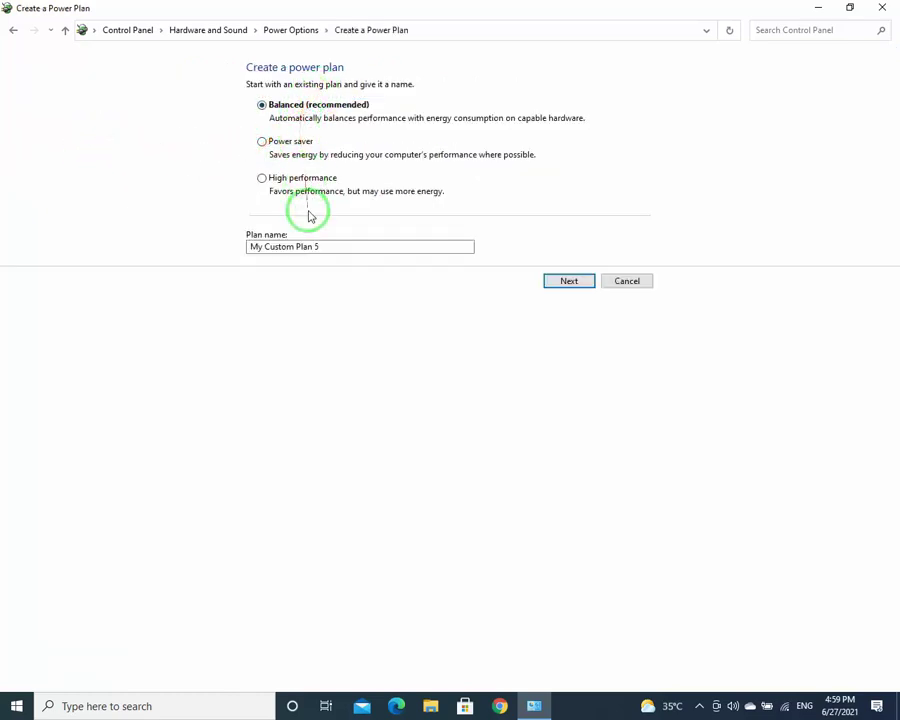
click(262, 178)
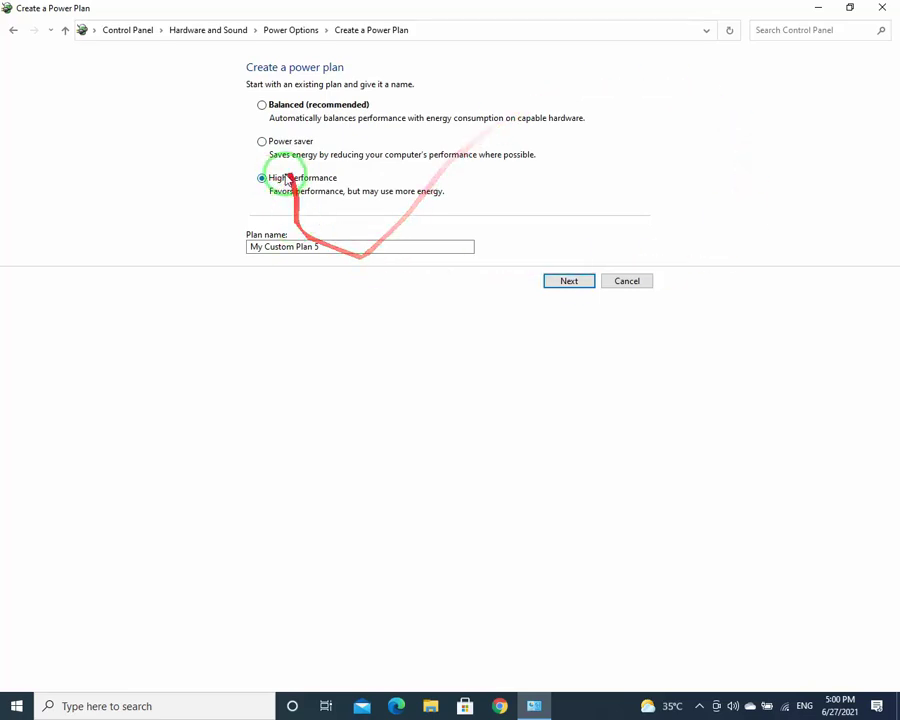
click(264, 143)
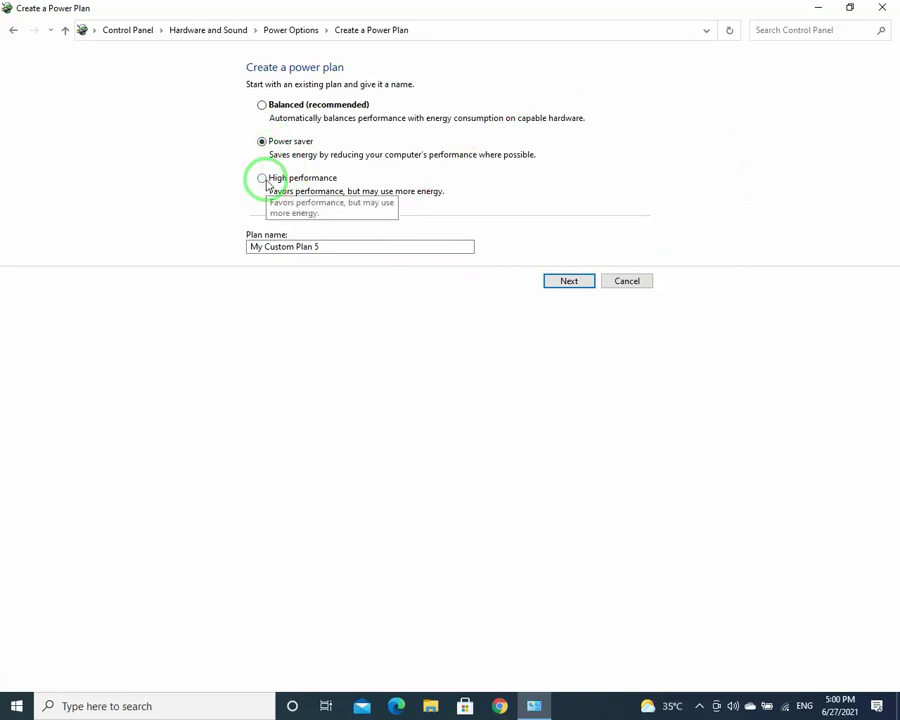
click(263, 179)
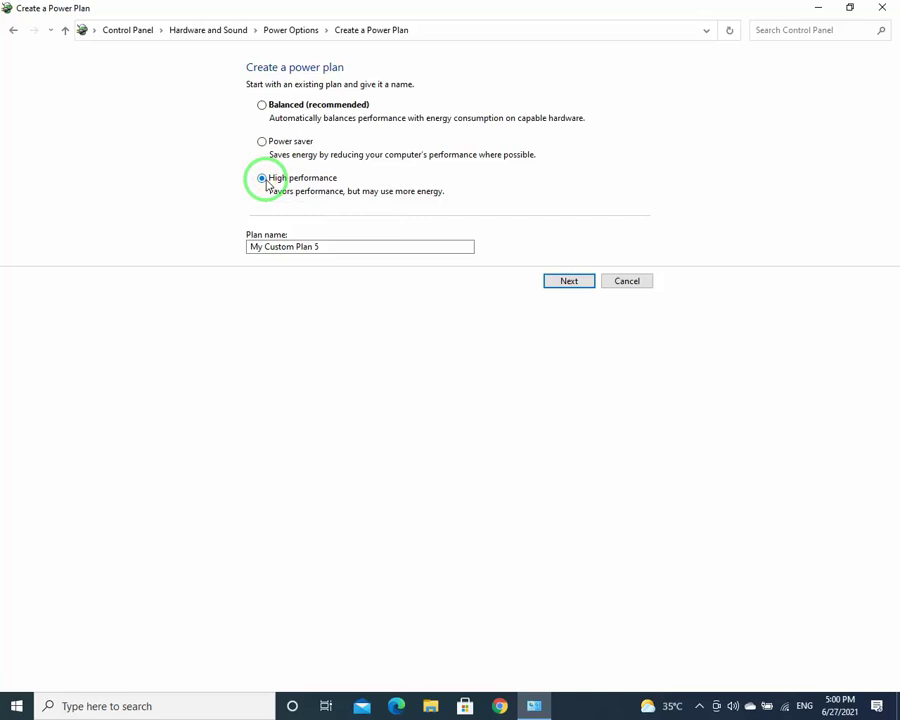
click(263, 108)
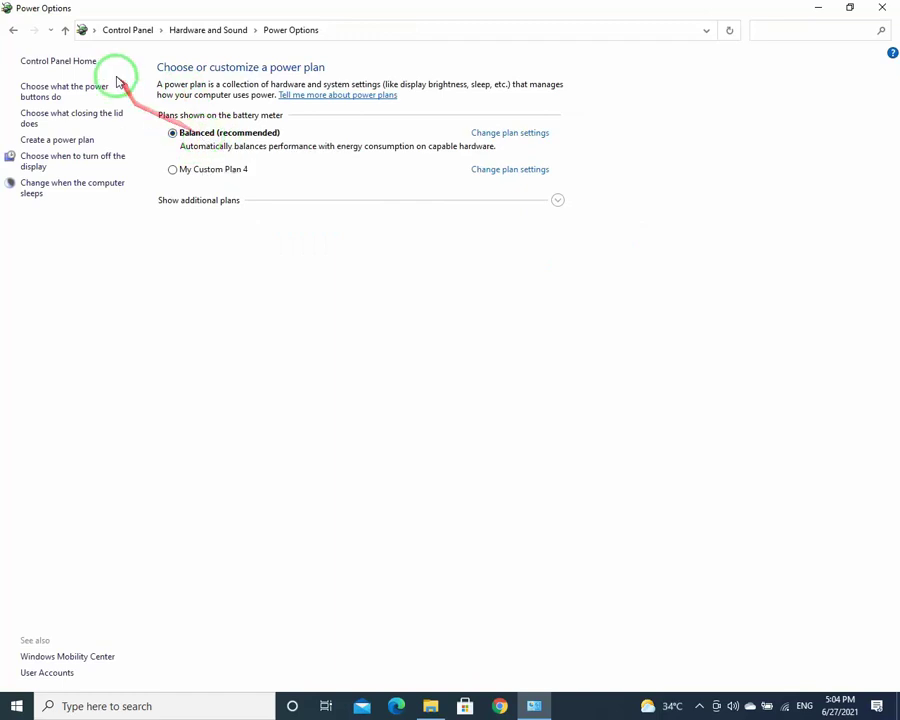
Go to System and Security, expand Maintenance under Security and Maintenance, and open the Automatic Maintenance settings
click(59, 64)
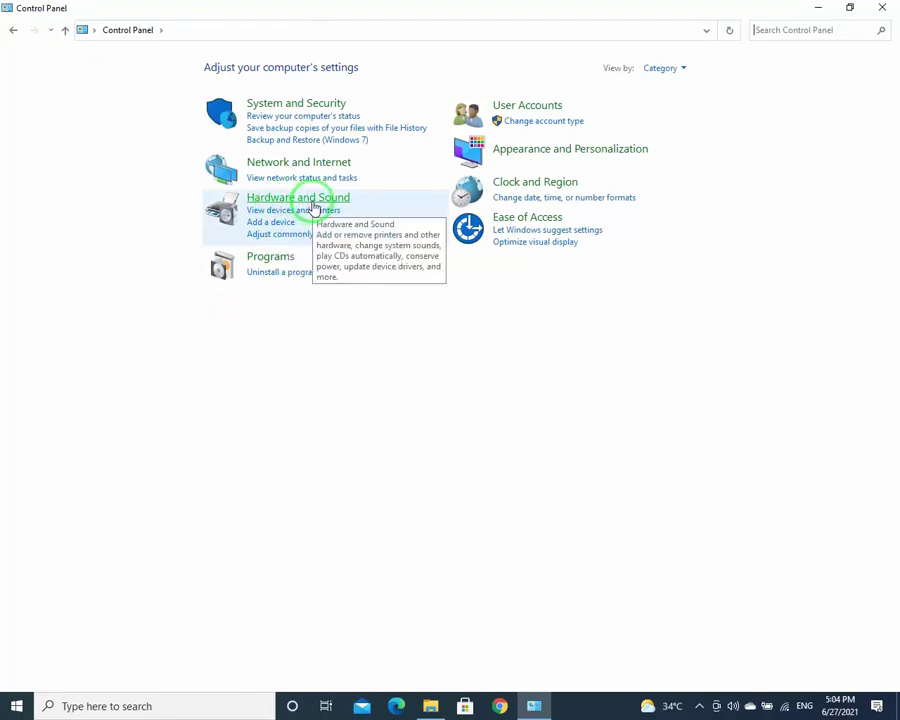
click(310, 207)
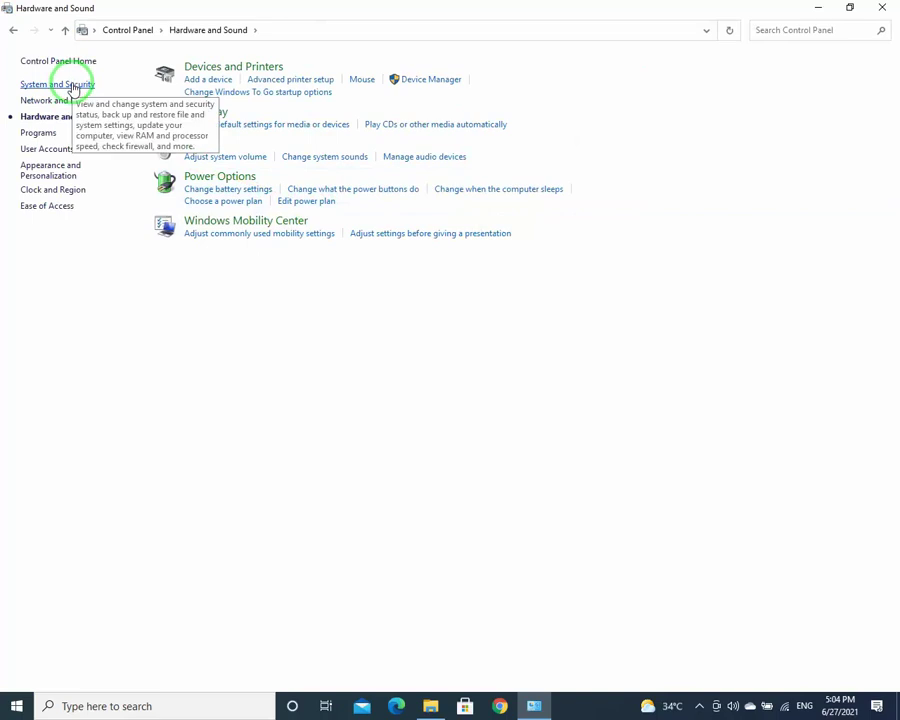
click(73, 86)
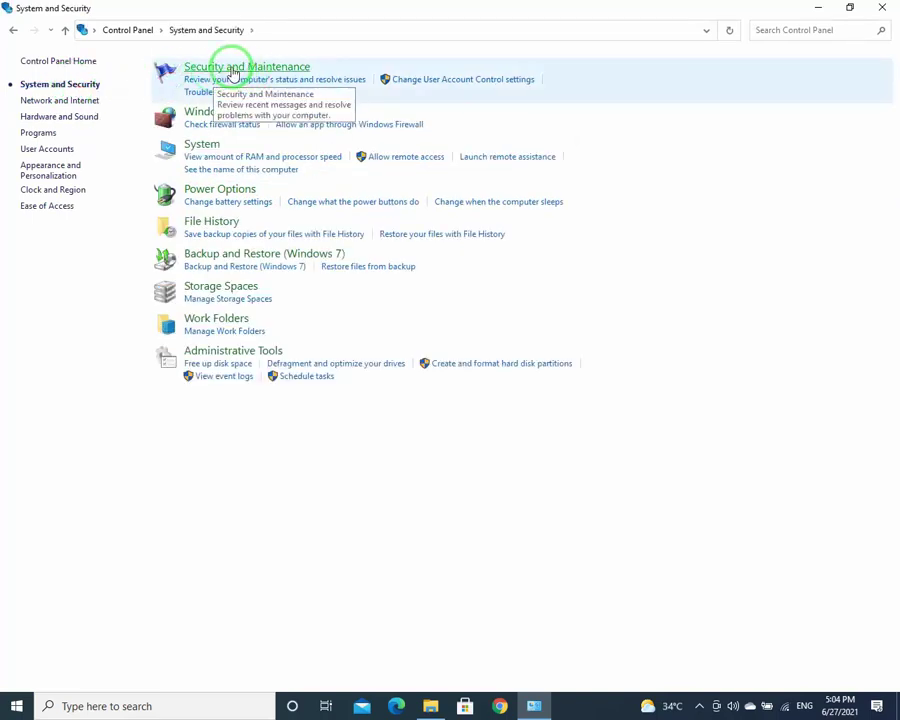
click(232, 68)
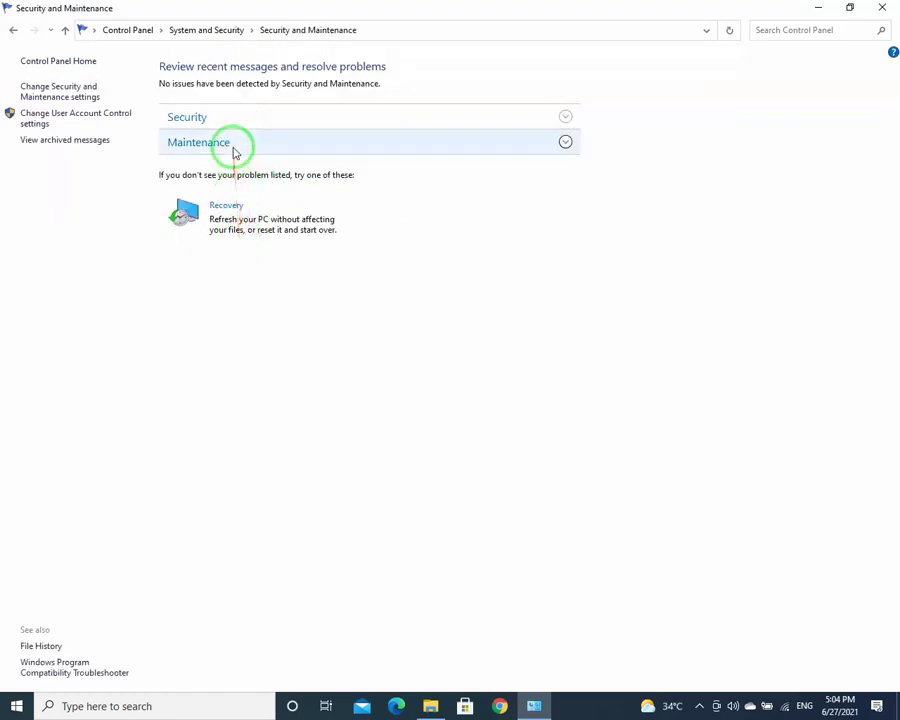
click(234, 150)
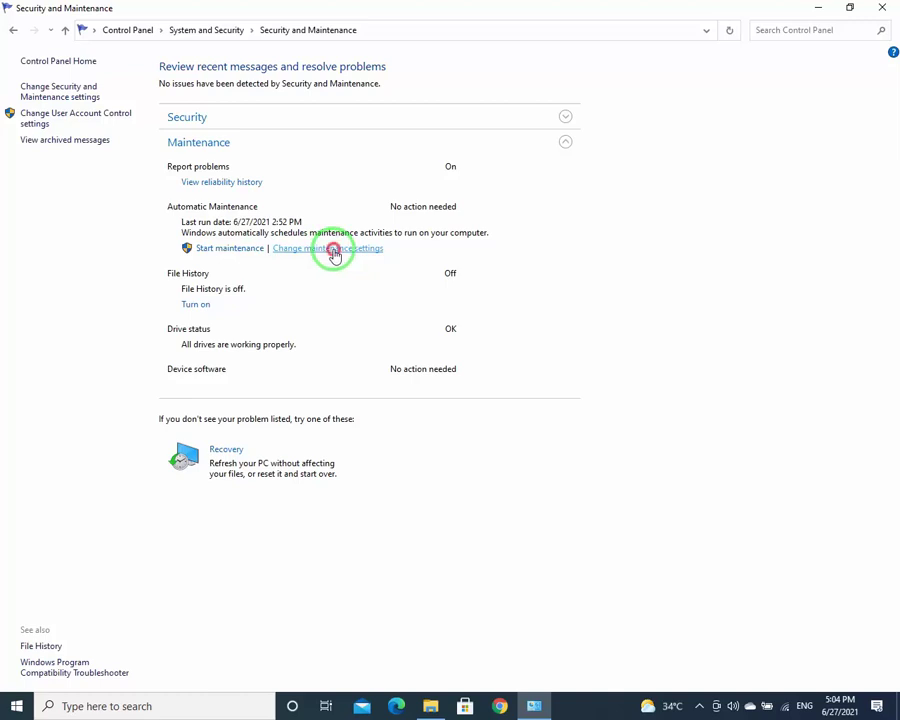
click(334, 250)
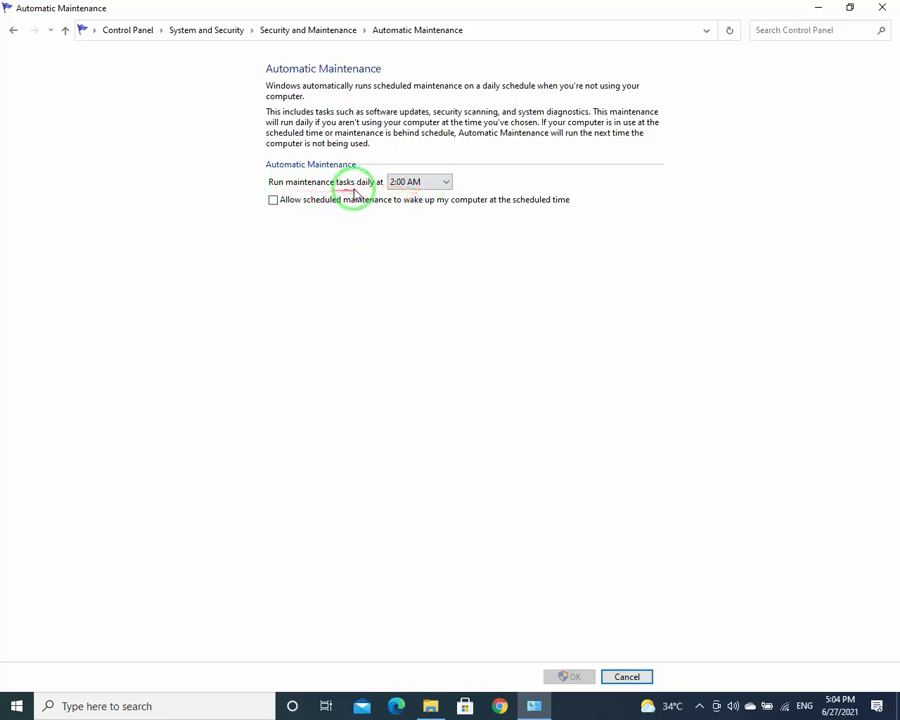
Try a daily maintenance time of 4:00 AM with computer wake-up allowed, and close the window without applying
click(446, 183)
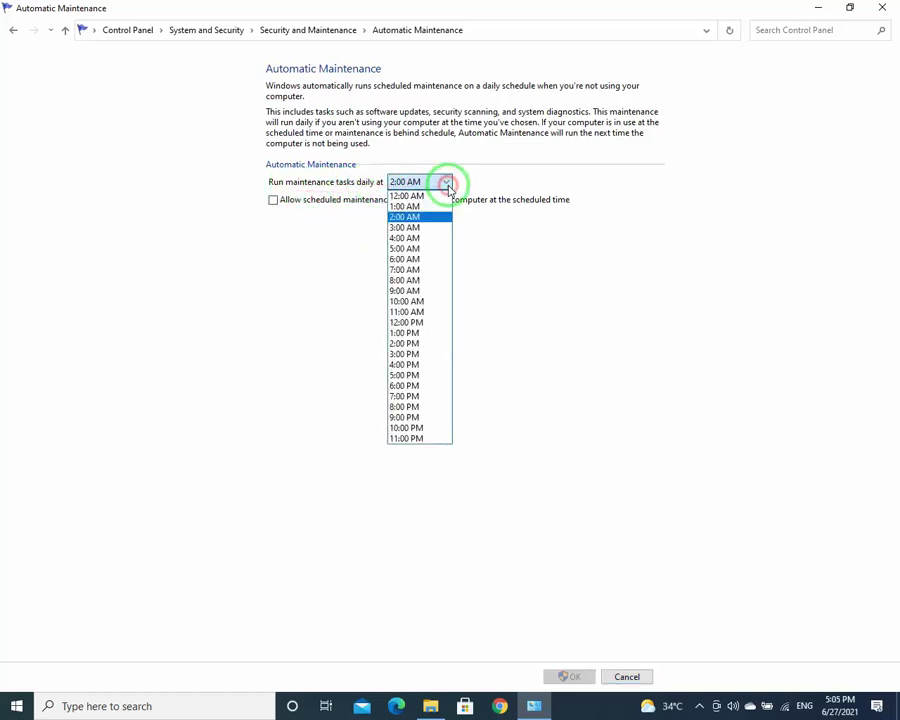
click(423, 240)
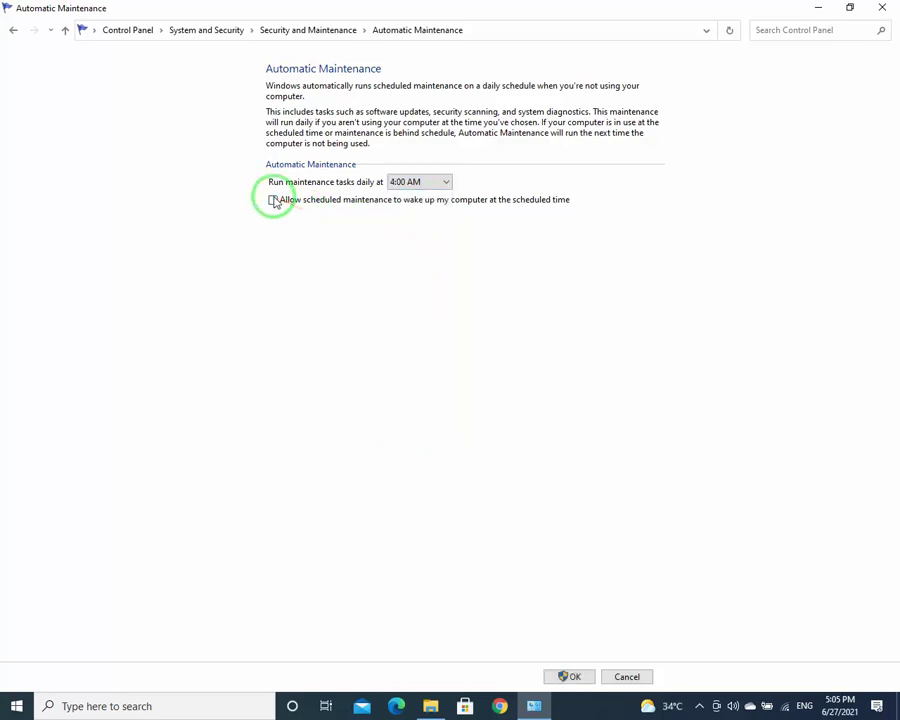
click(274, 201)
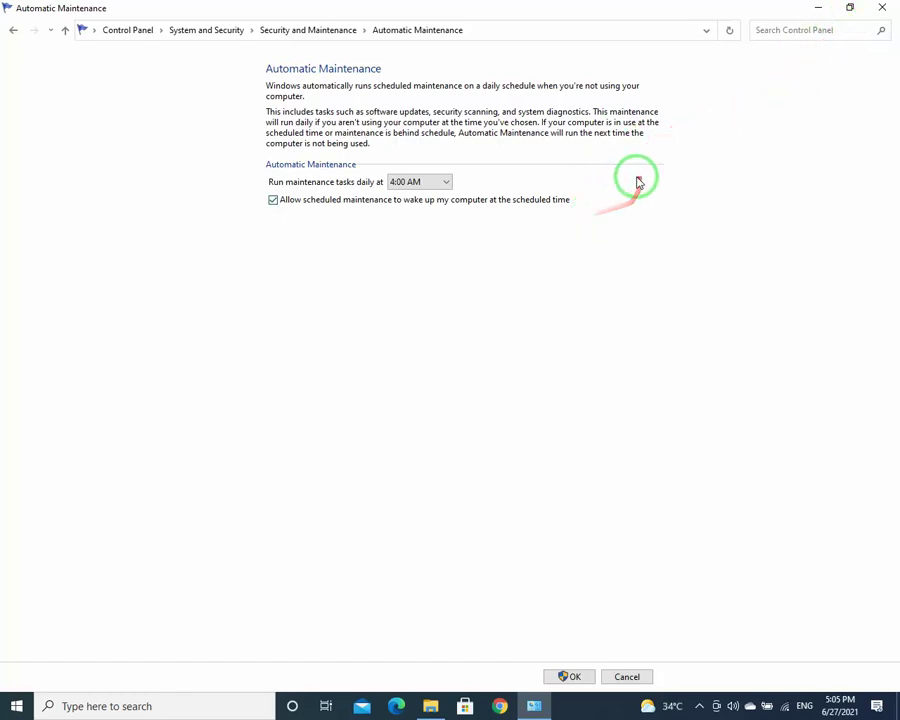
click(884, 10)
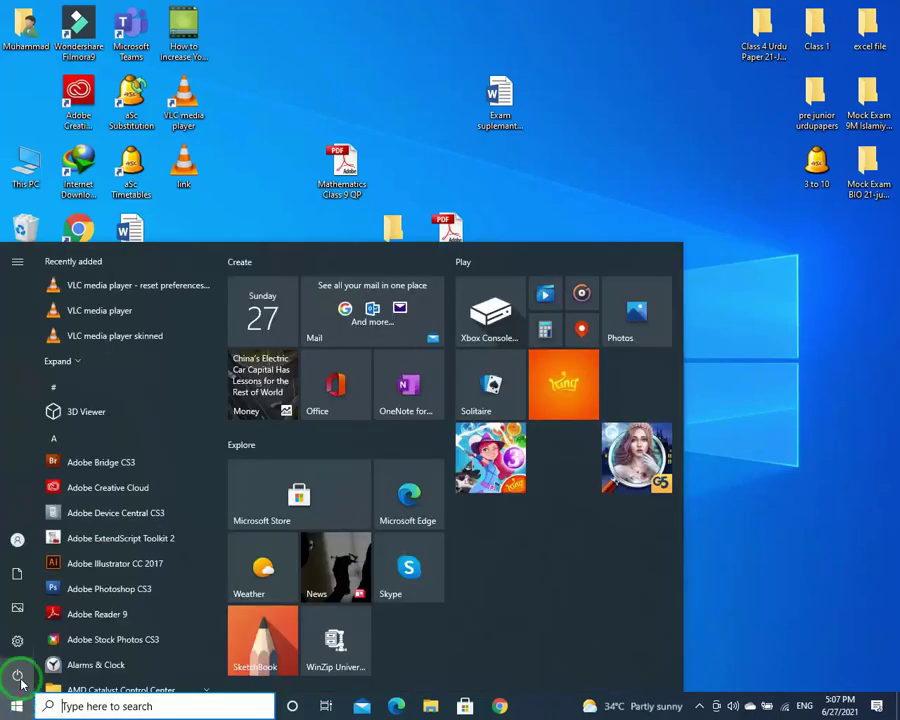
Open Windows Settings and go to the Notifications & actions page of the System category
mouse_move(18, 645)
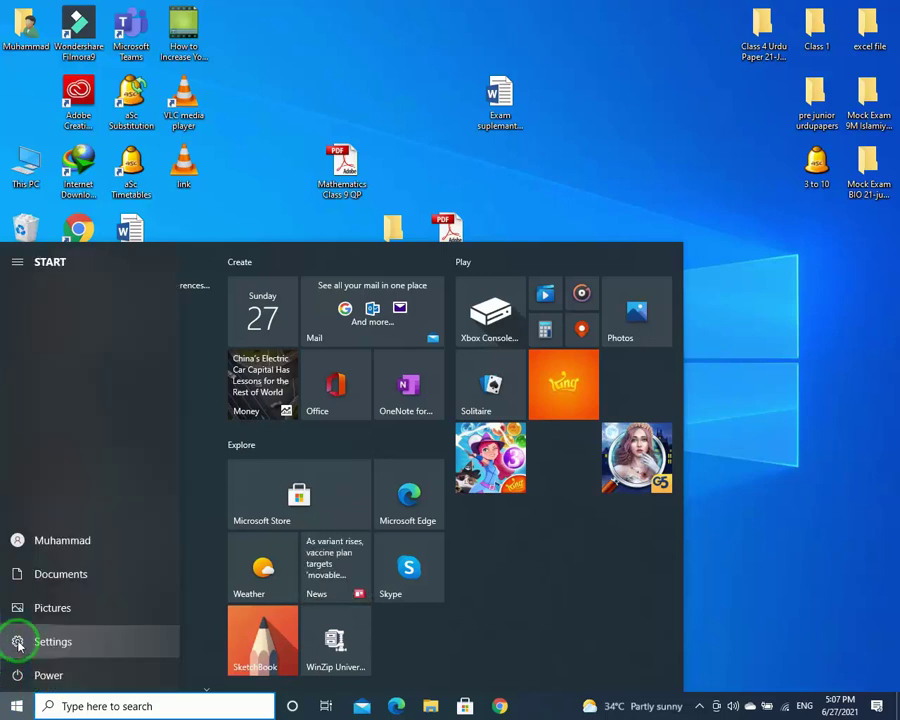
click(18, 645)
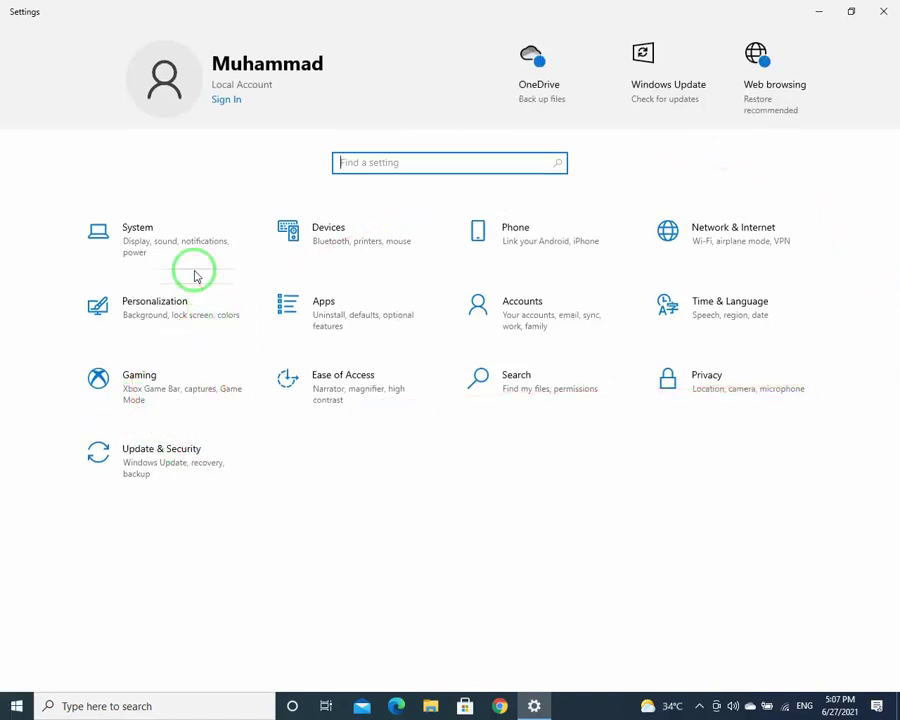
click(137, 232)
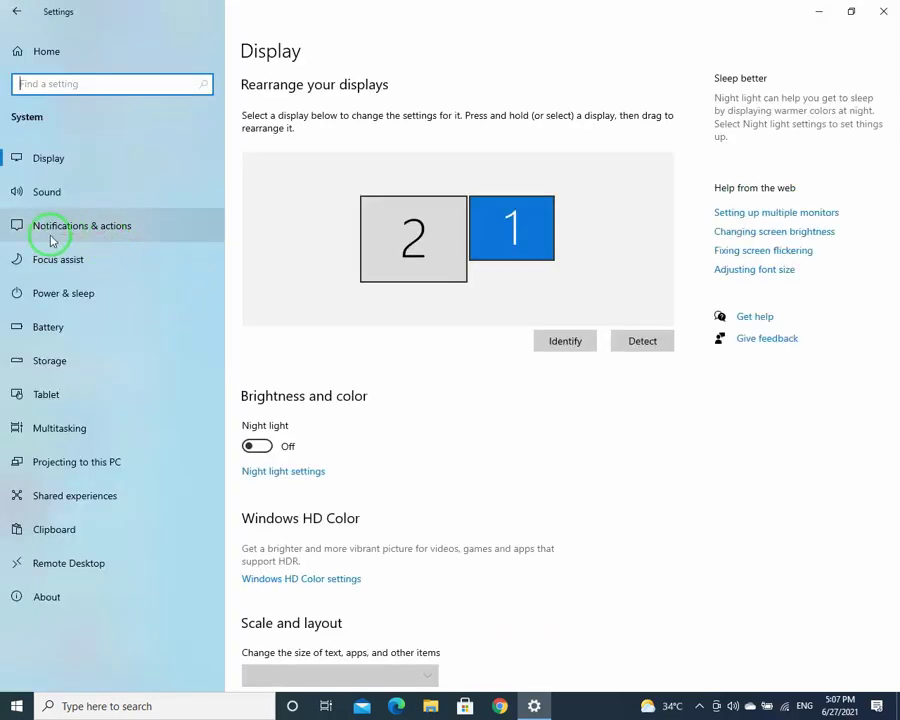
click(95, 233)
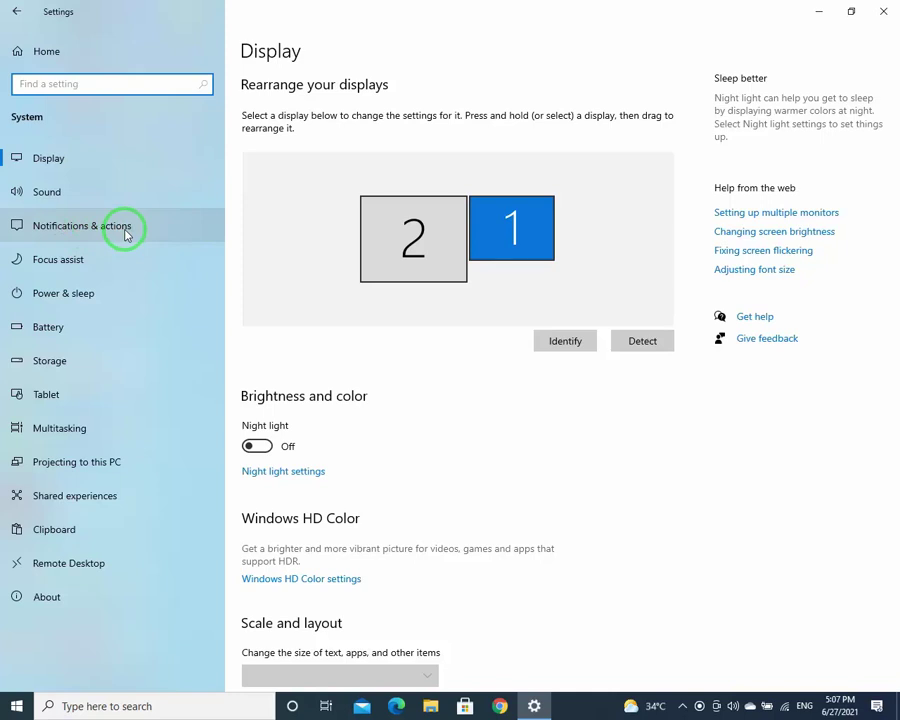
click(126, 235)
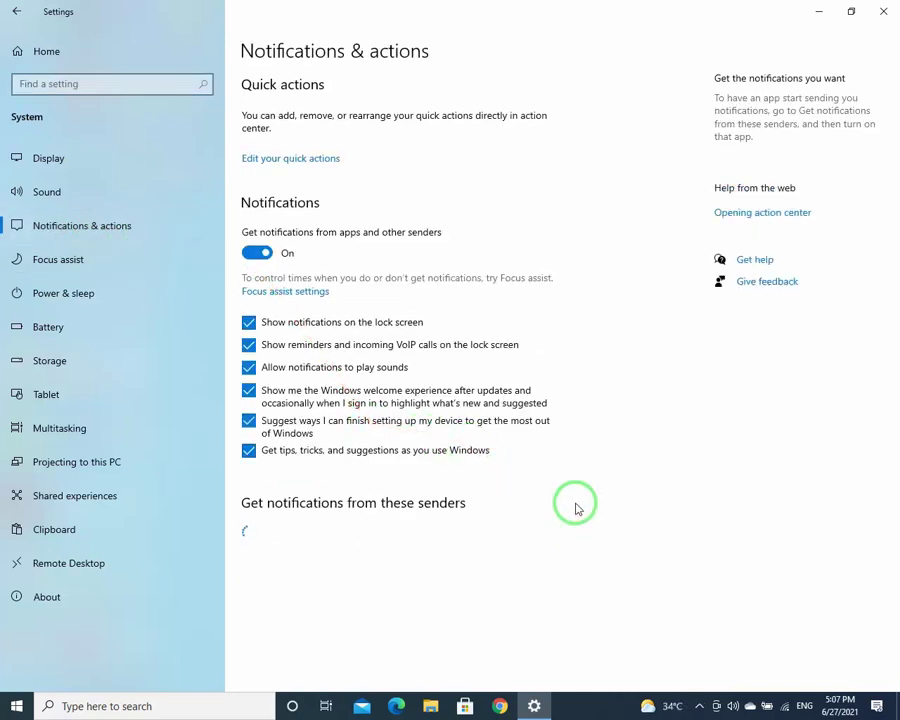
Turn off tips, tricks, and suggestions as you use Windows, and review the list of notification senders
scroll(312, 468, down, 2)
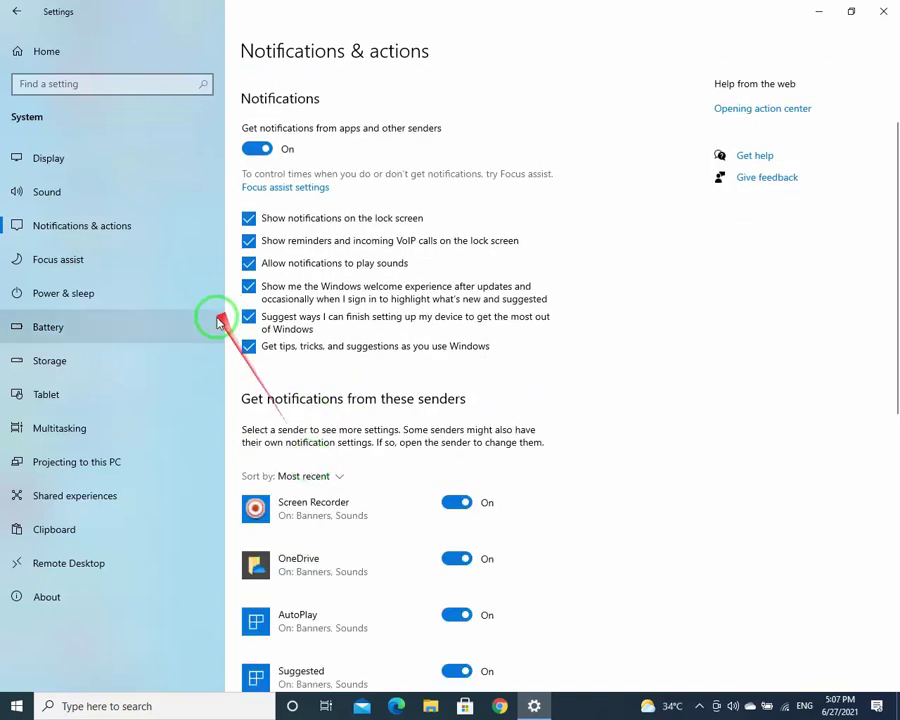
click(249, 347)
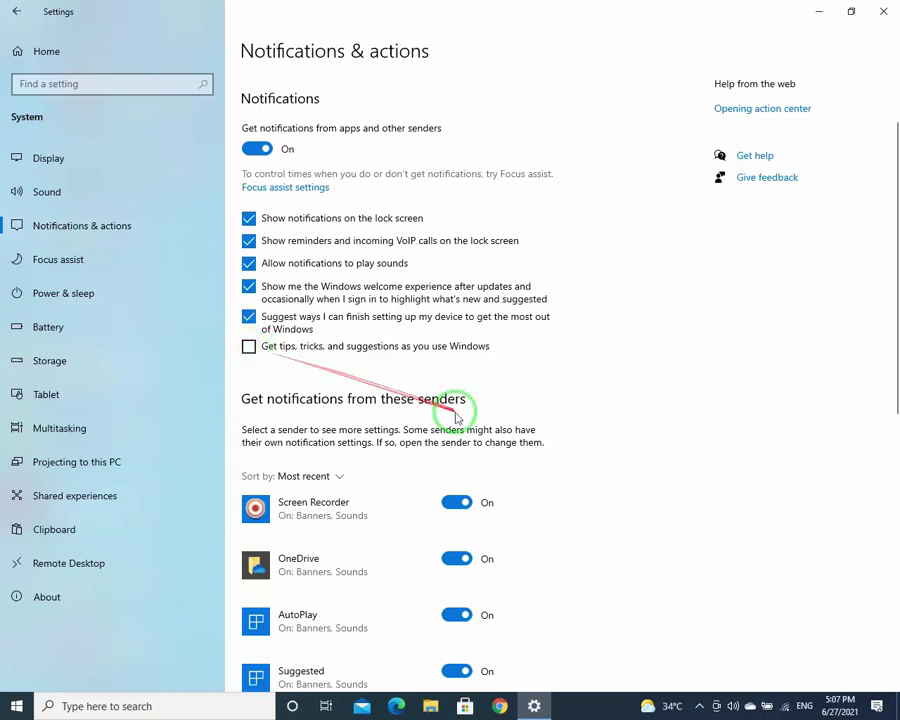
scroll(455, 412, down, 3)
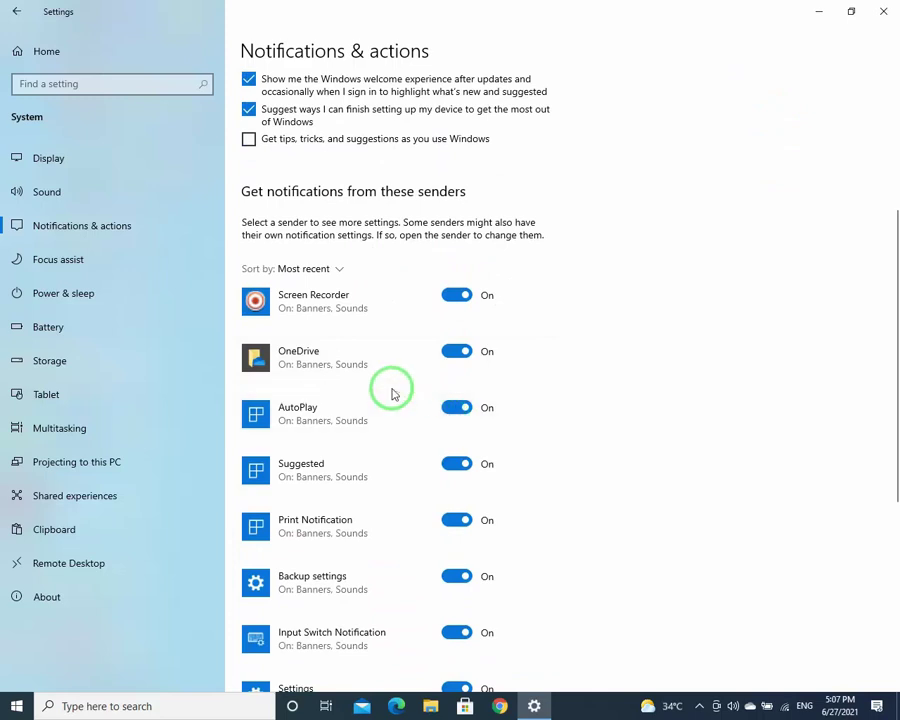
scroll(392, 391, down, 2)
scroll(392, 391, down, 2)
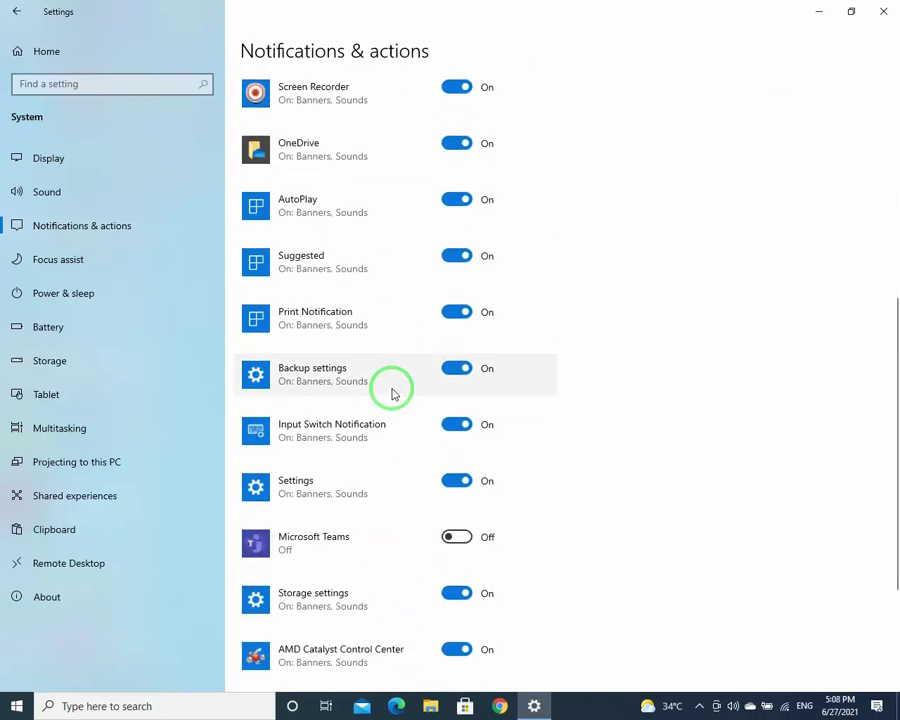
scroll(392, 391, down, 1)
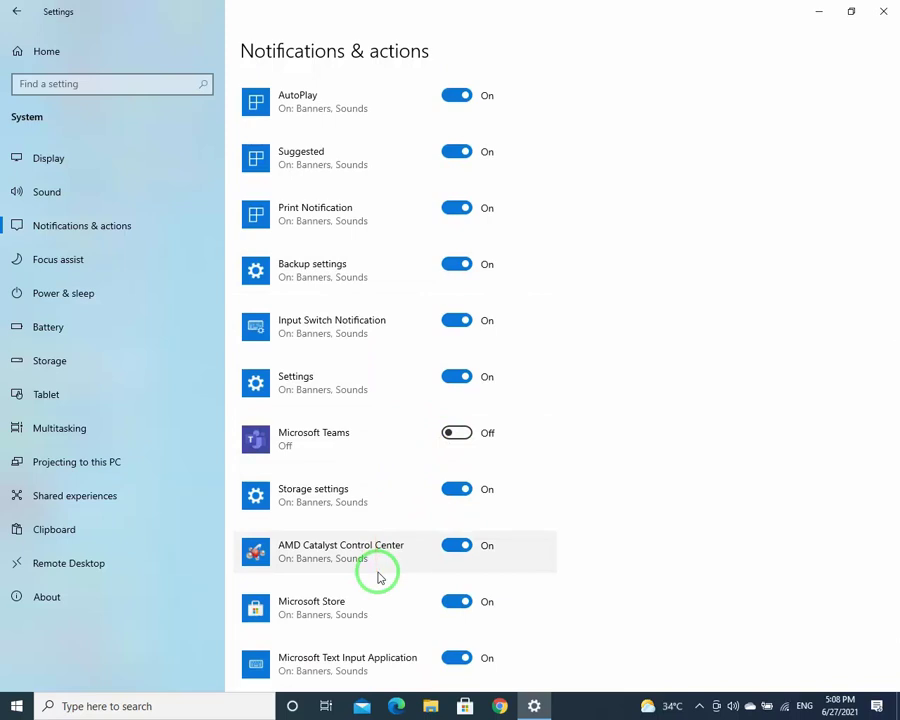
scroll(354, 400, up, 4)
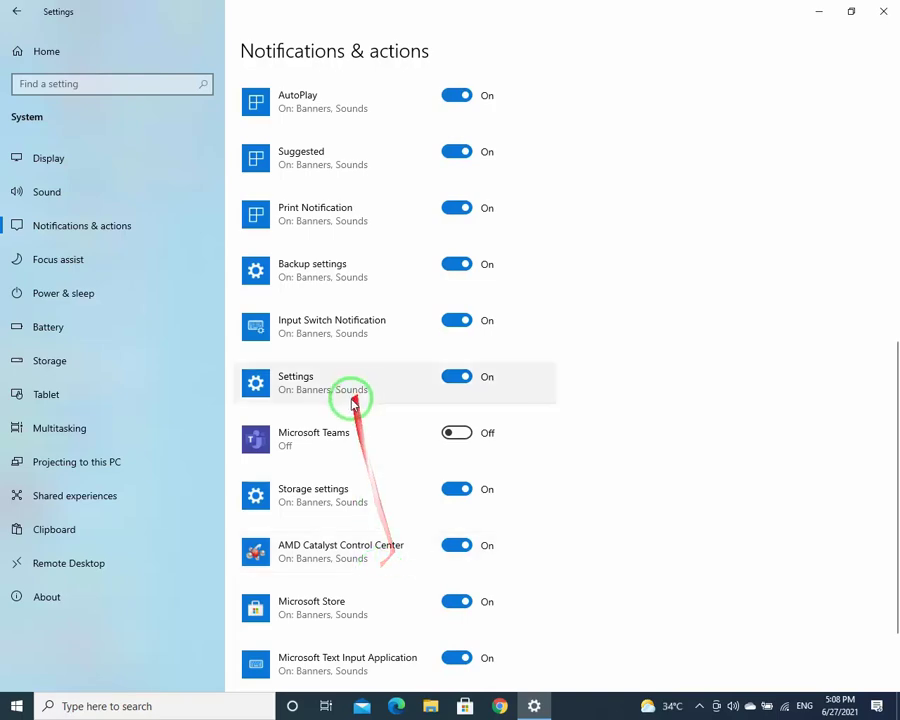
scroll(356, 396, up, 1)
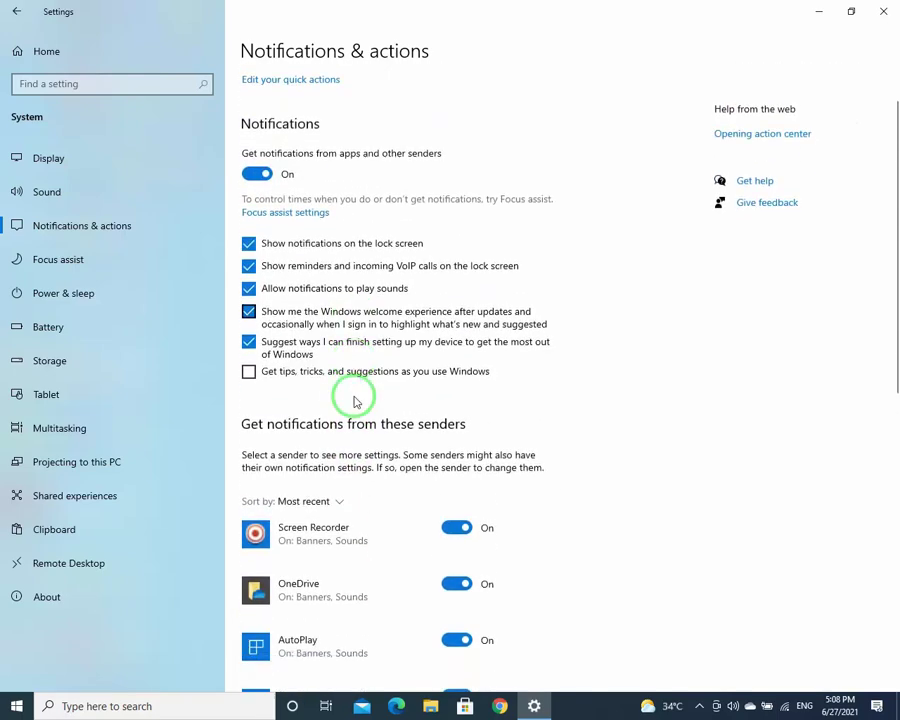
Turn off notifications from Microsoft Teams and open the Storage page of the System settings
scroll(358, 402, down, 6)
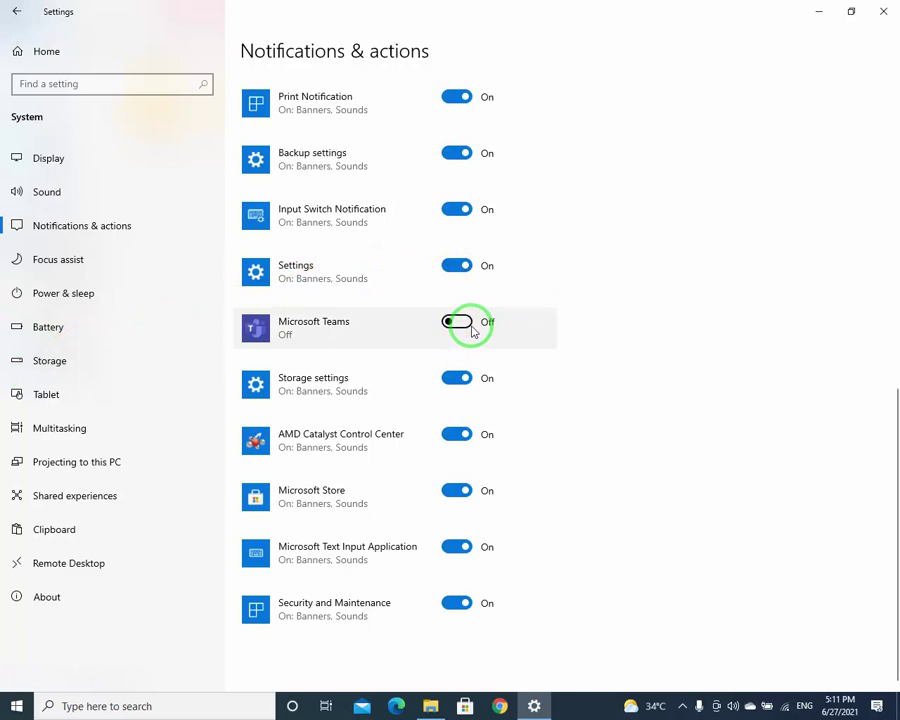
click(59, 60)
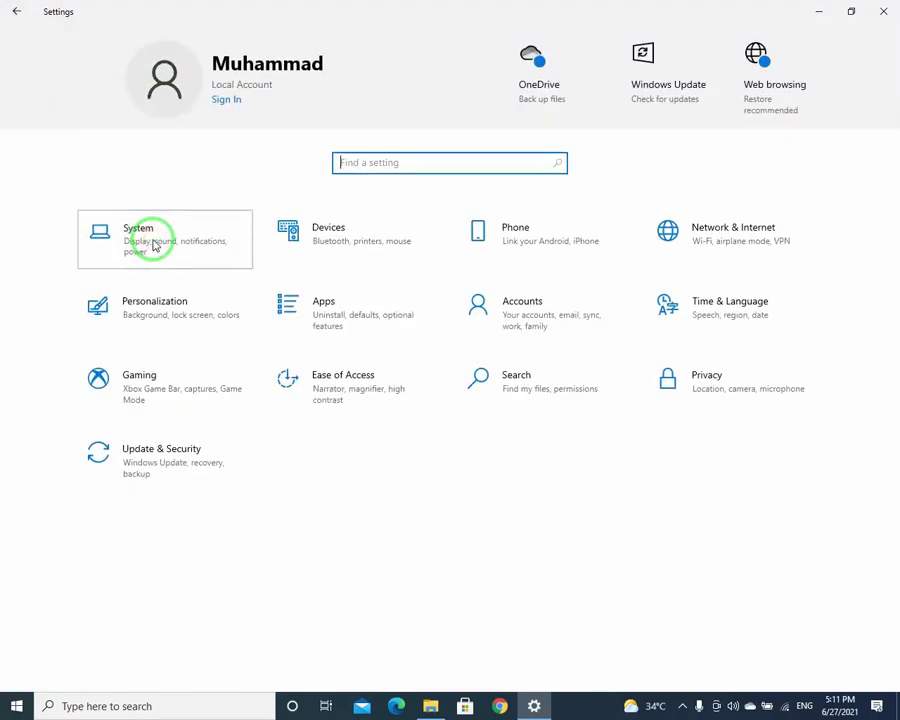
click(155, 245)
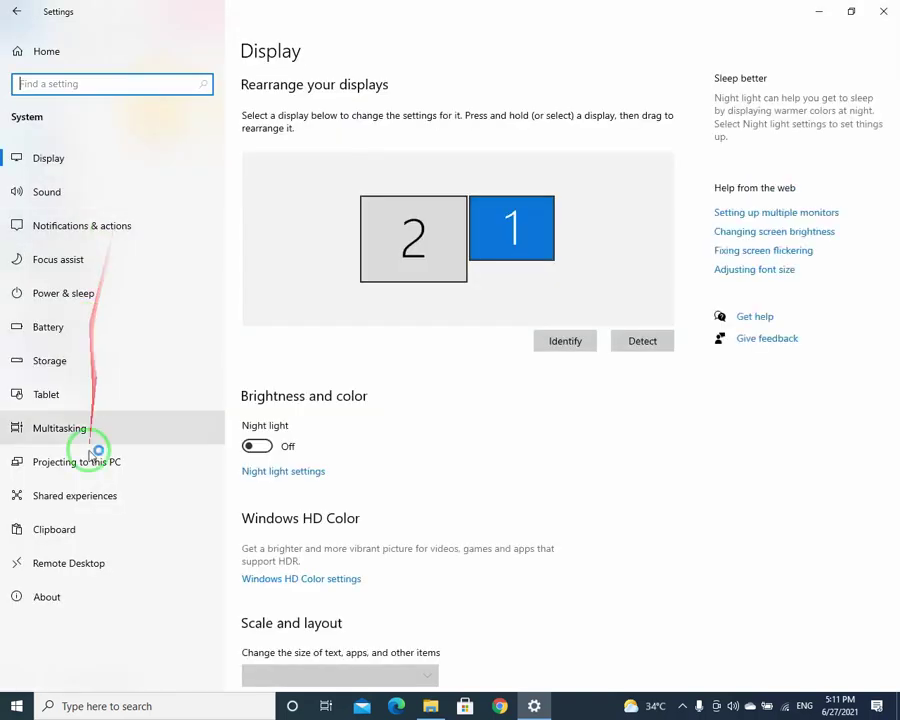
click(66, 368)
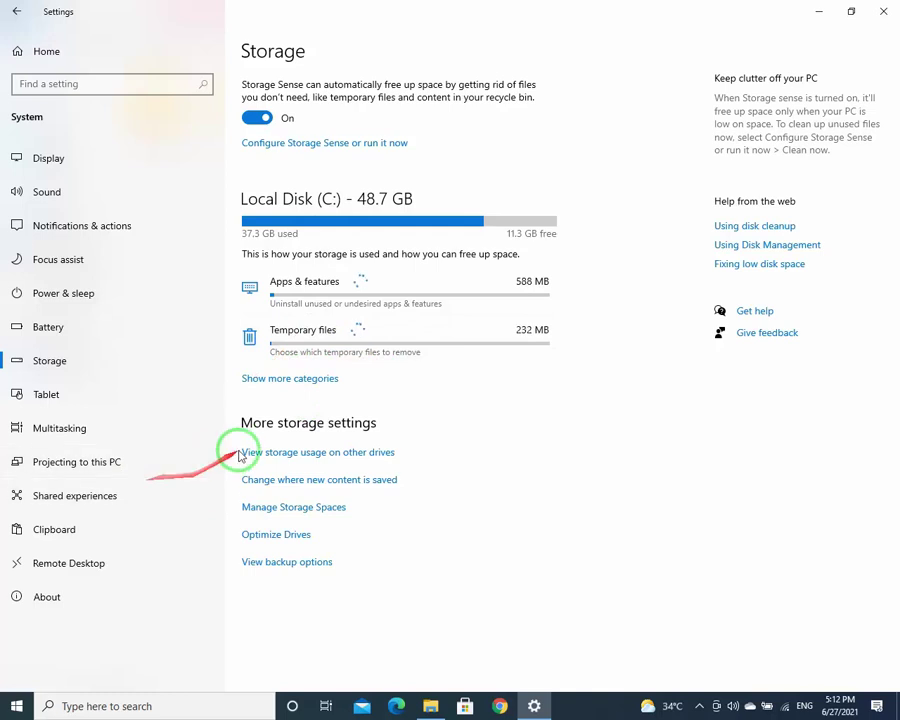
Show more storage categories for Local Disk (C:) and open Temporary files
click(294, 387)
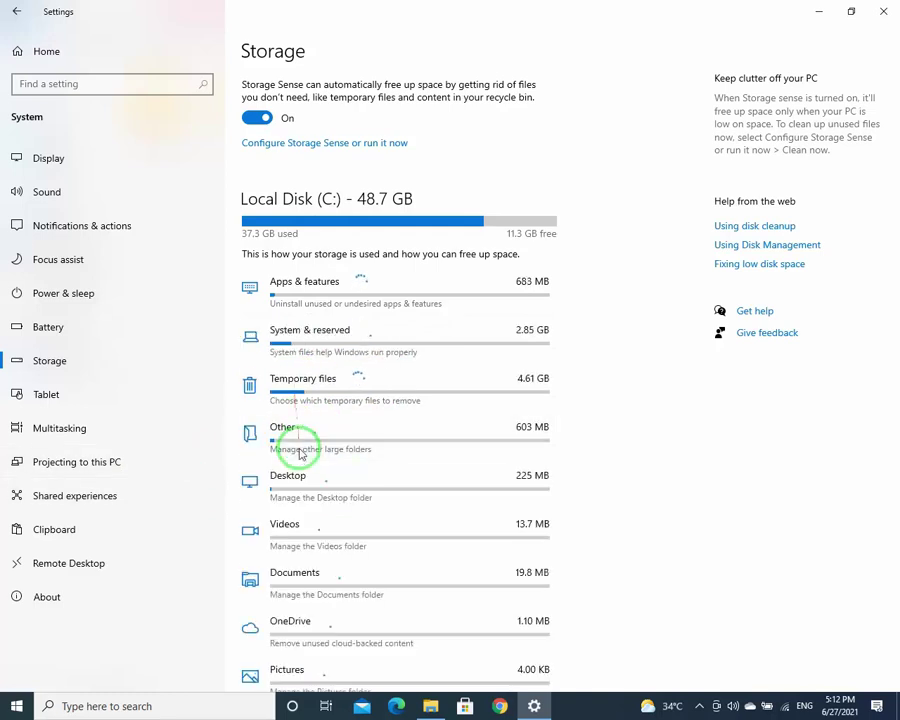
scroll(268, 500, down, 2)
scroll(270, 516, down, 7)
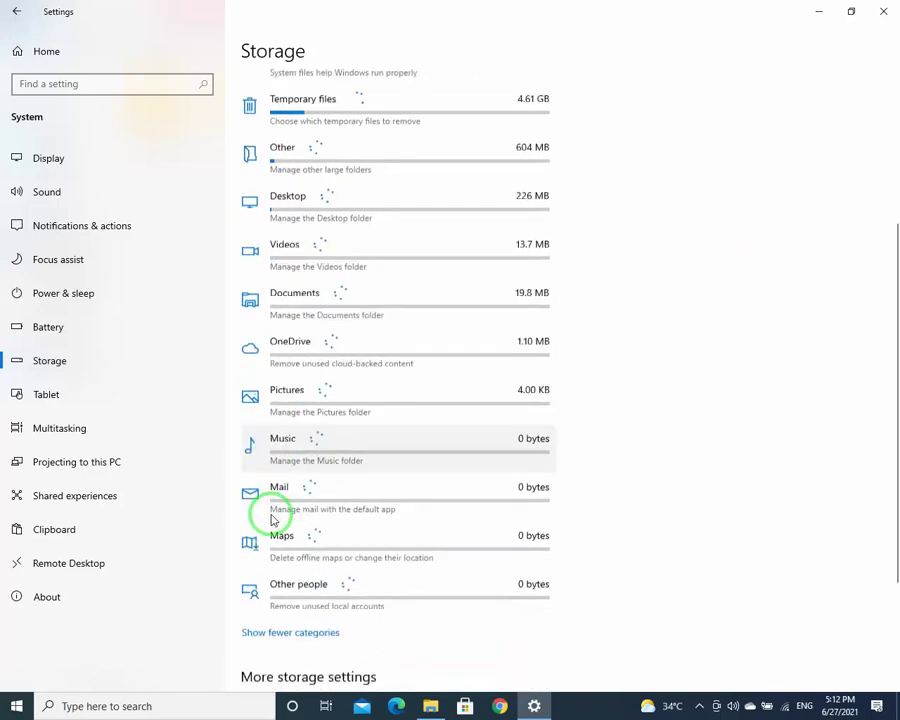
scroll(338, 436, up, 3)
scroll(336, 436, up, 3)
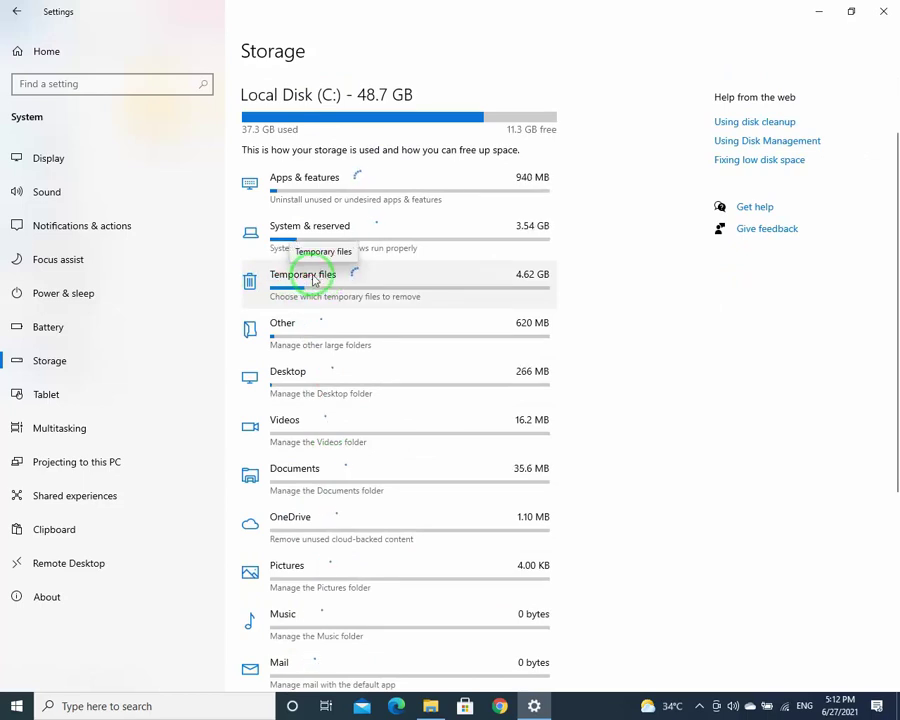
click(313, 279)
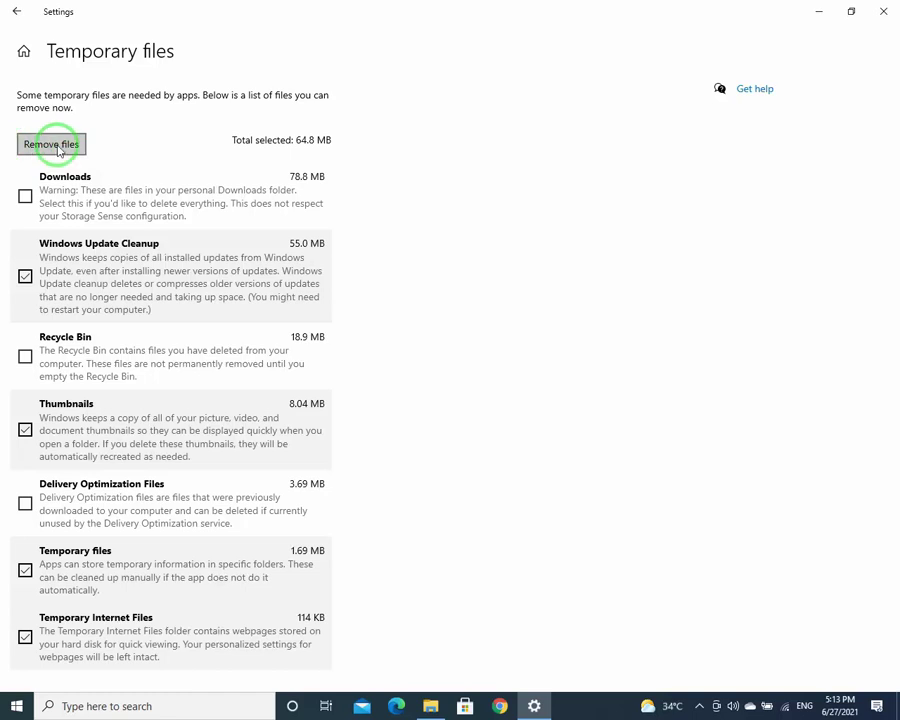
Remove the selected Windows Update Cleanup, Thumbnails, Temporary files and Temporary Internet Files, and look at the Recycle Bin on the desktop
click(57, 147)
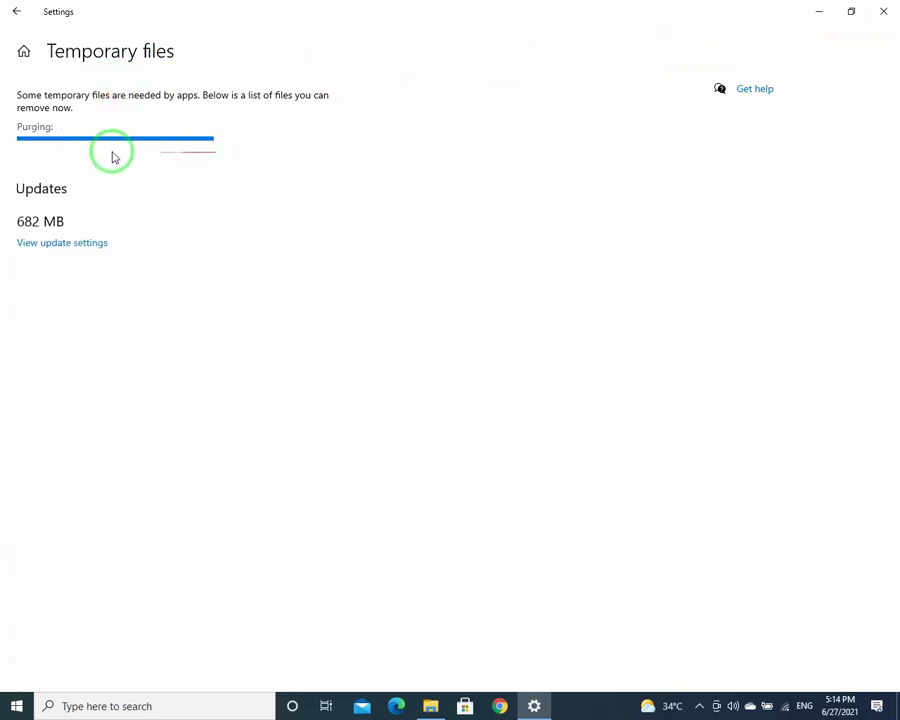
click(820, 18)
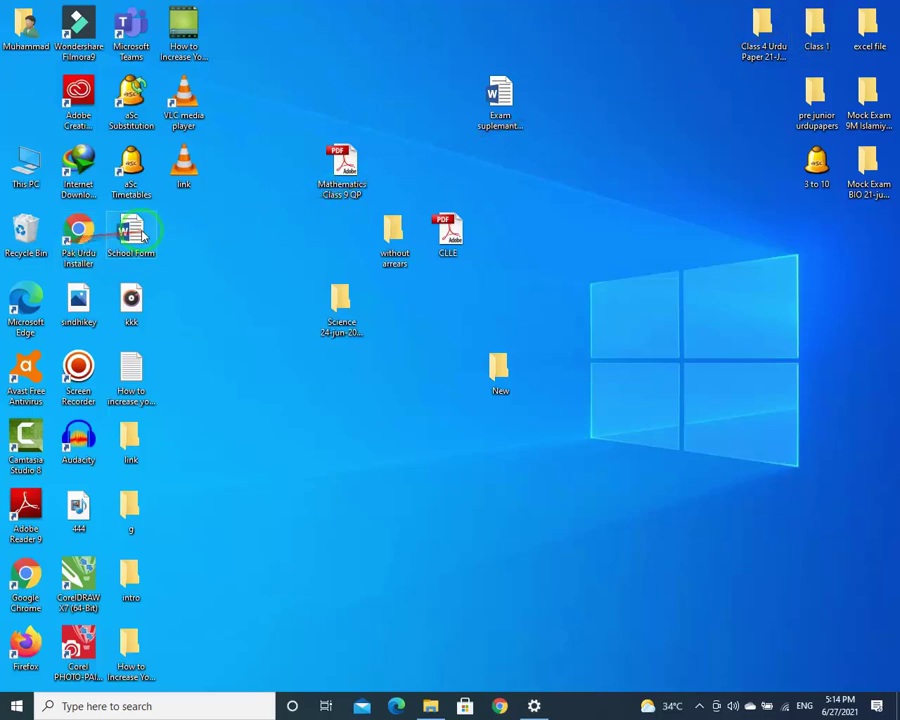
click(534, 706)
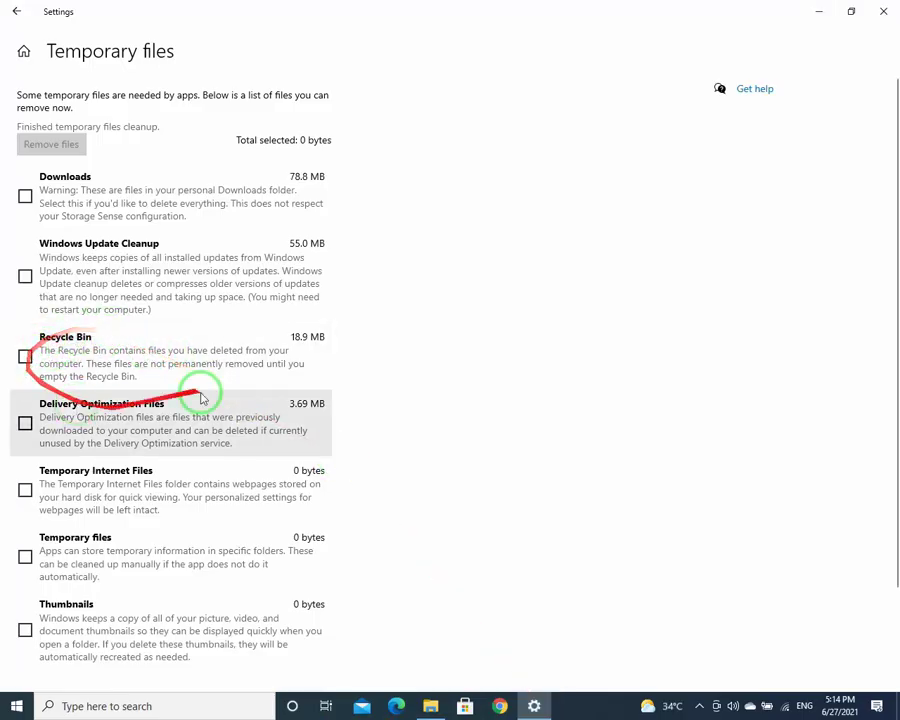
Select only the Recycle Bin category, remove its files, and check the Recycle Bin on the desktop
click(25, 356)
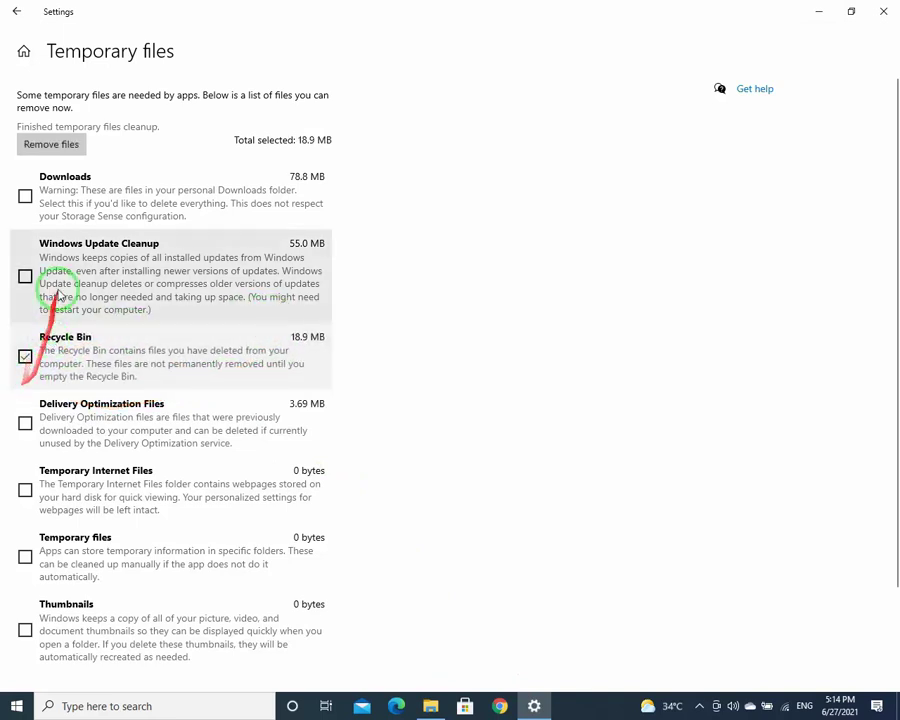
click(55, 148)
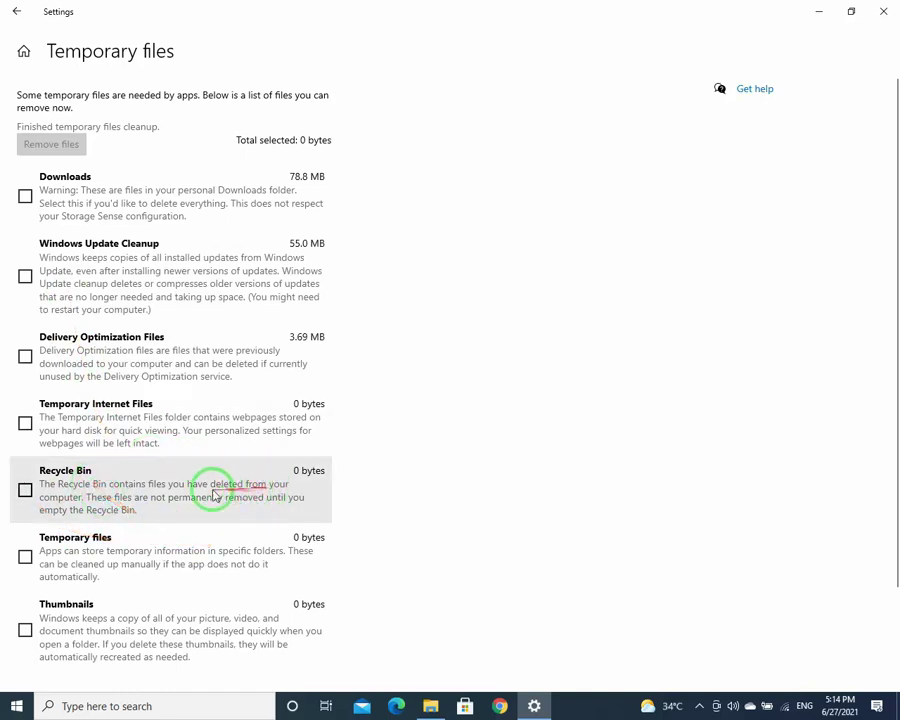
click(818, 12)
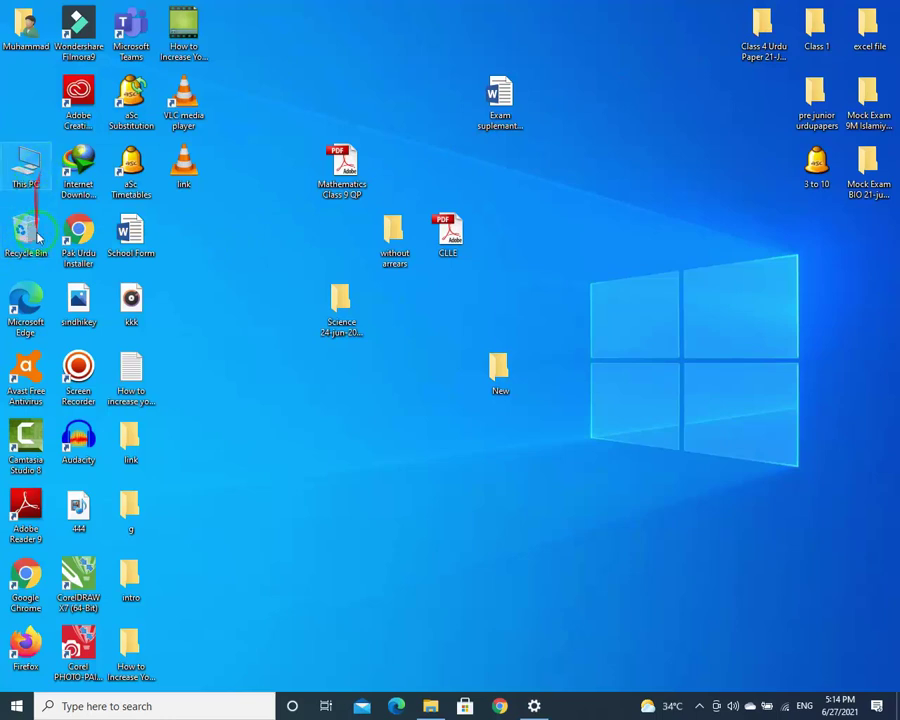
click(534, 703)
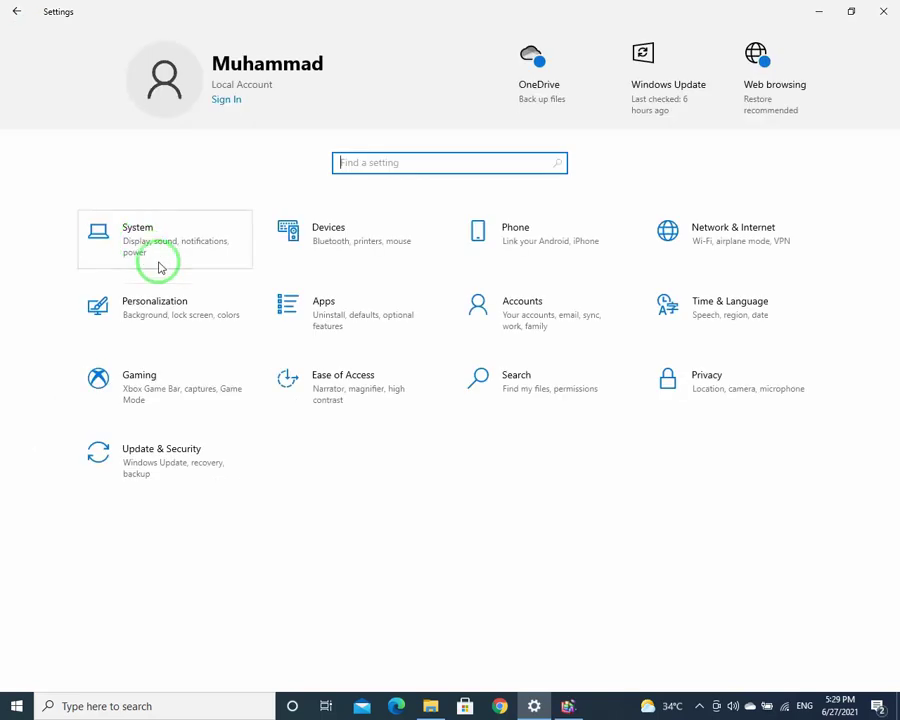
Return to the Storage page of the System settings and bring up the Optimize Drives window
drag(156, 260, 284, 147)
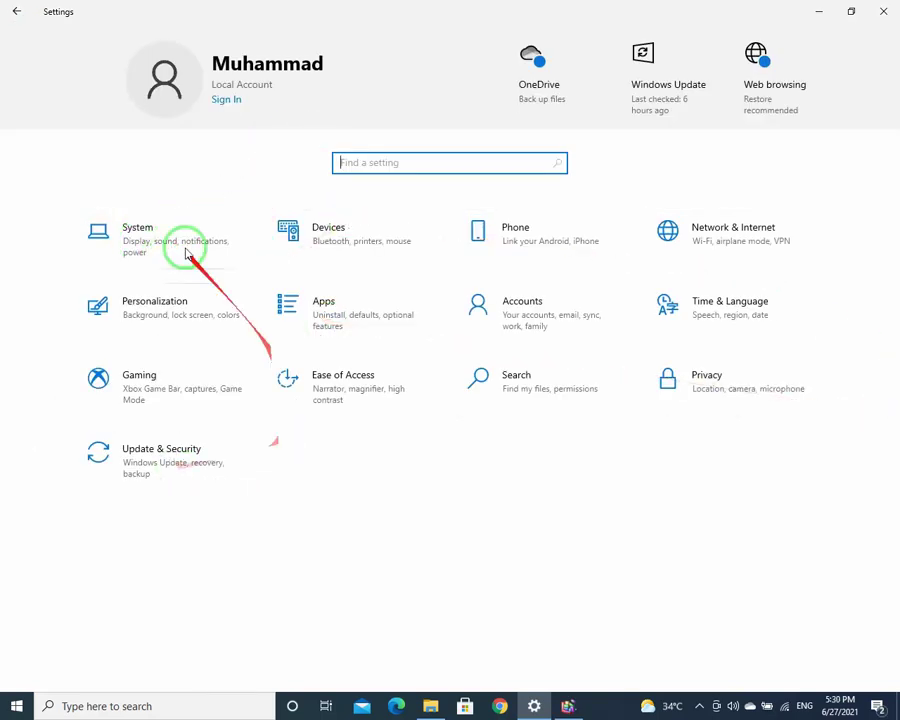
click(144, 238)
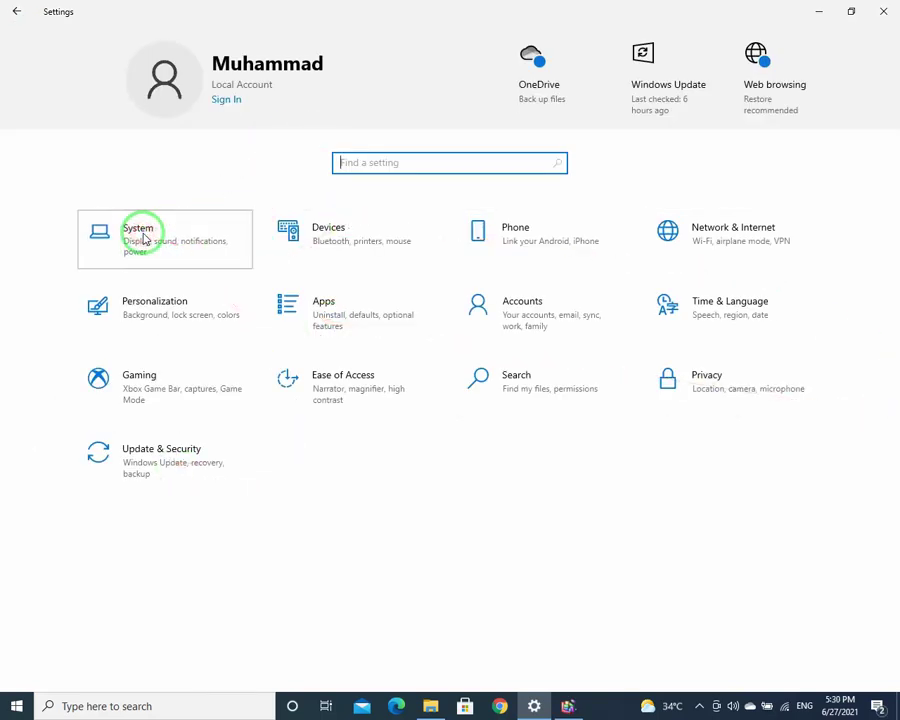
click(156, 242)
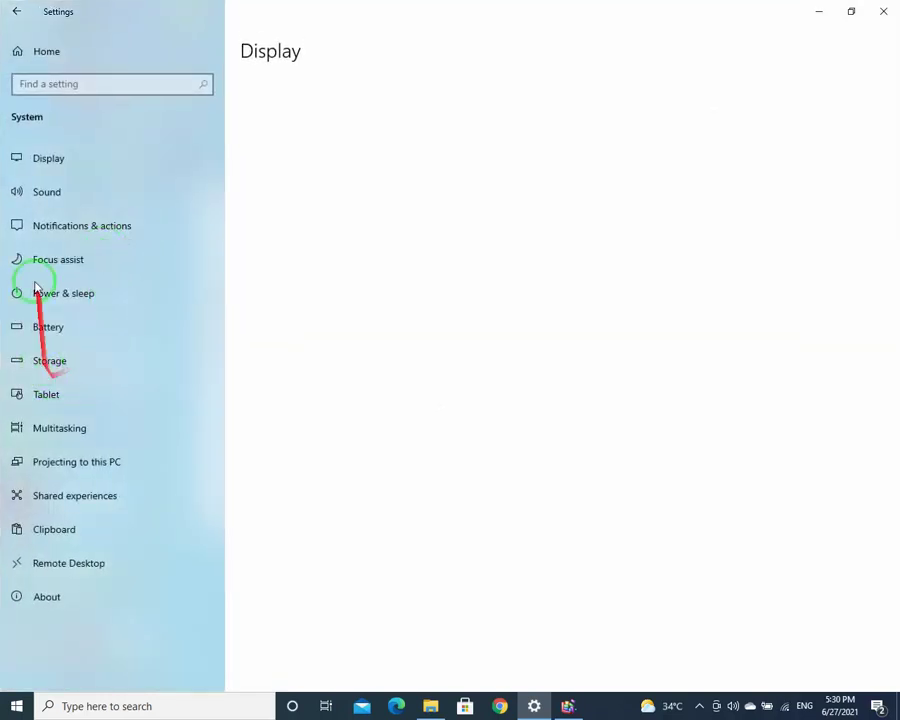
click(53, 365)
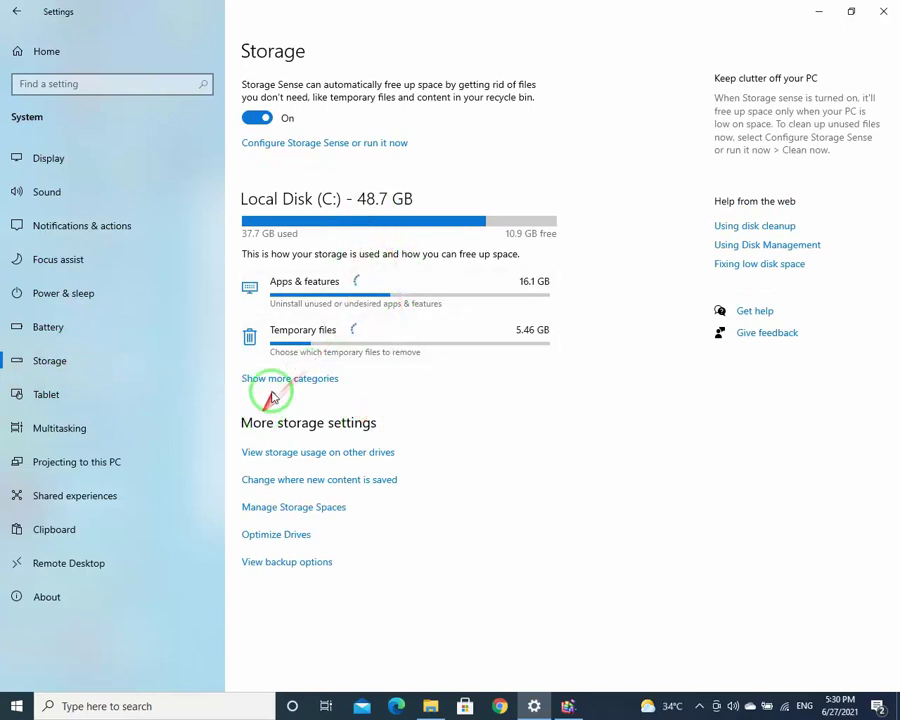
click(264, 538)
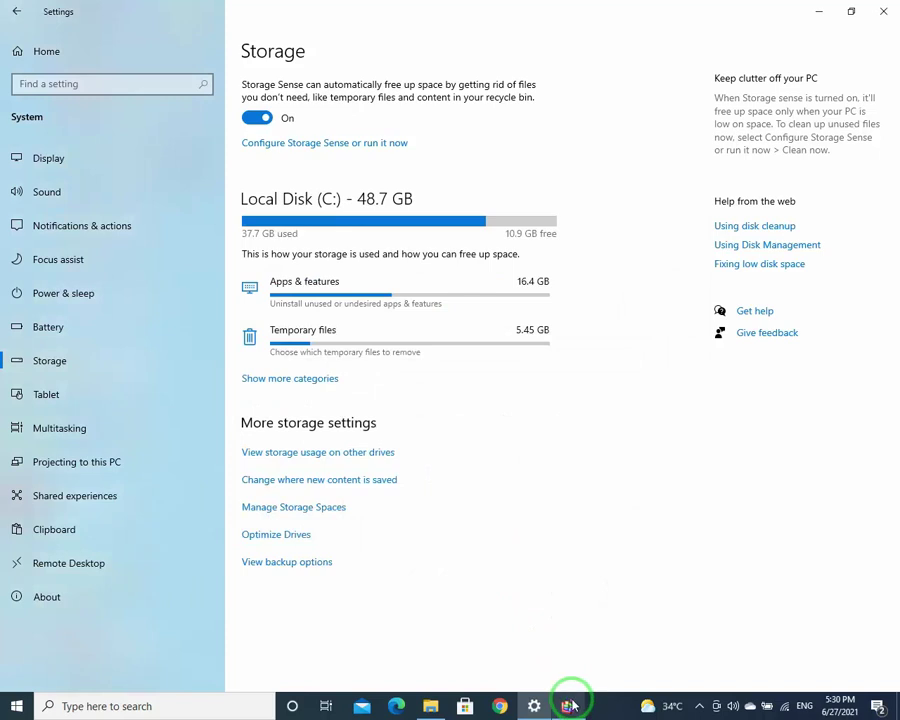
click(568, 706)
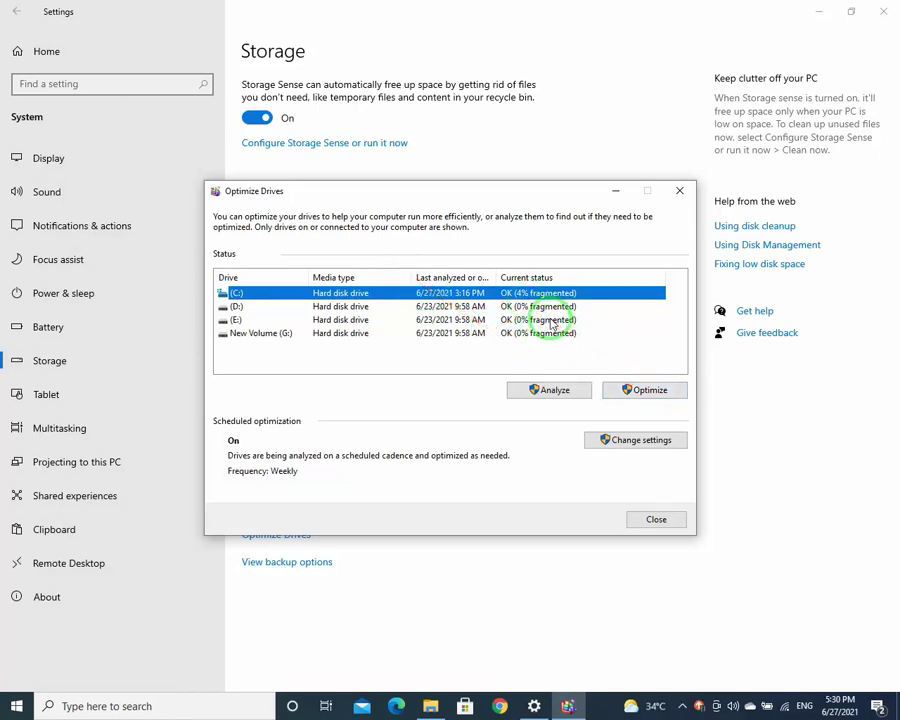
Start optimizing drive (C:), stop the run, and close the Optimize Drives and Adobe Creative Cloud windows
click(645, 391)
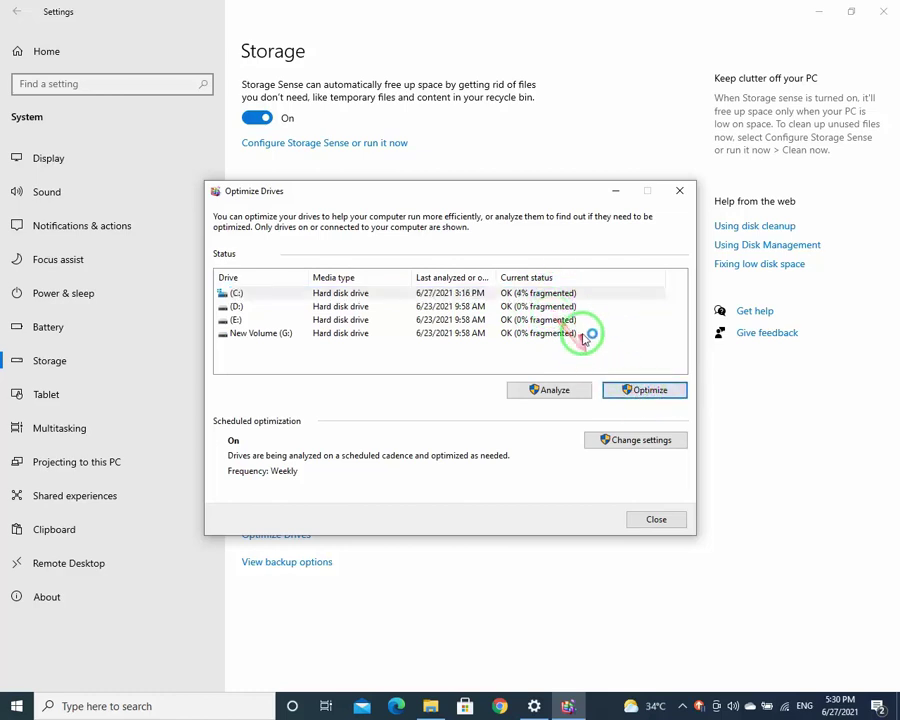
key(Escape)
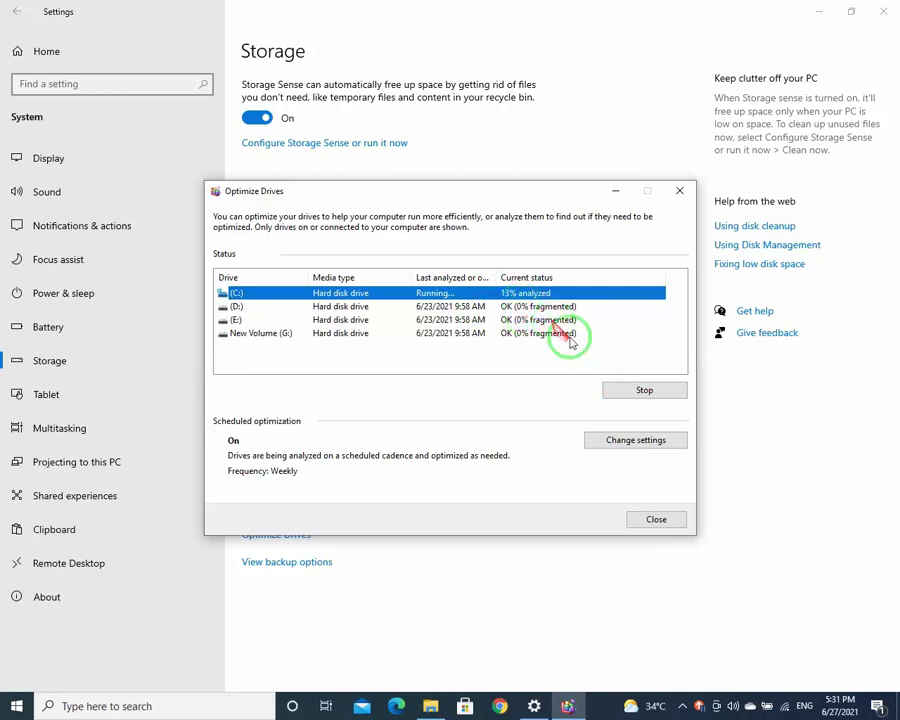
click(645, 392)
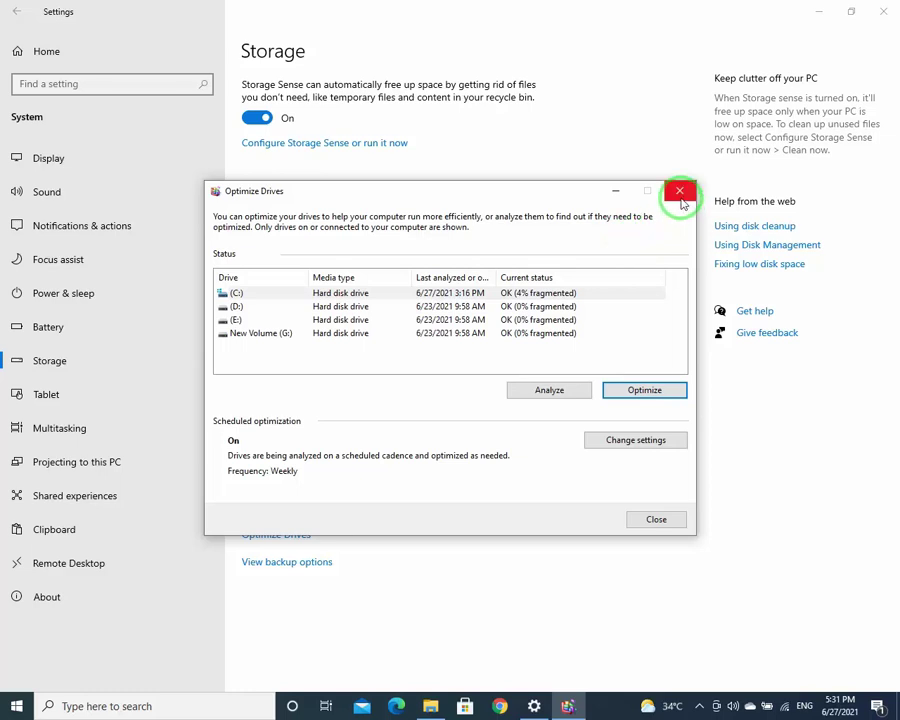
click(654, 518)
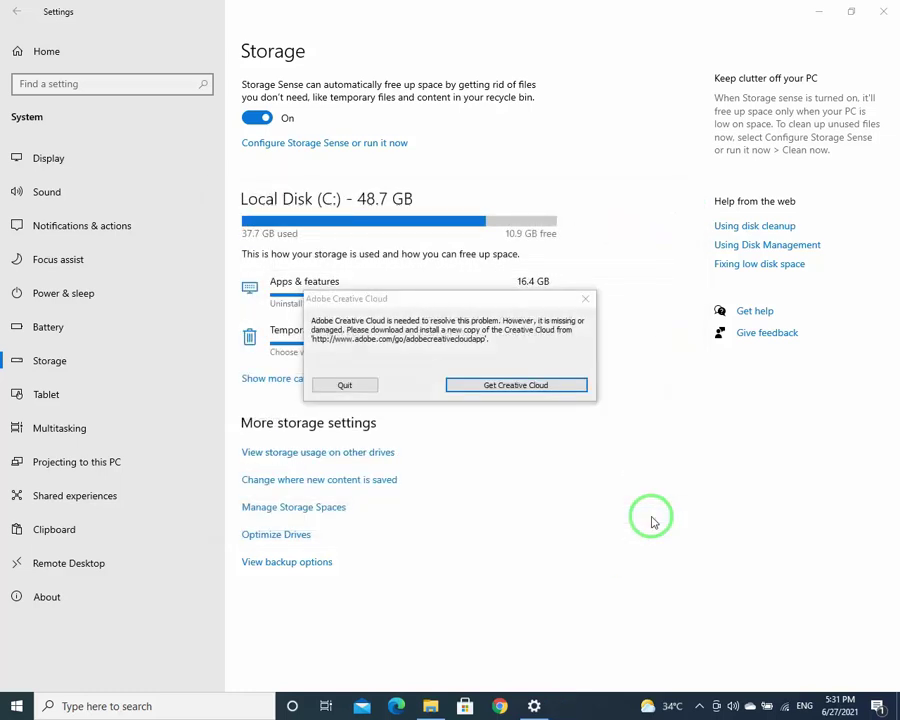
click(366, 387)
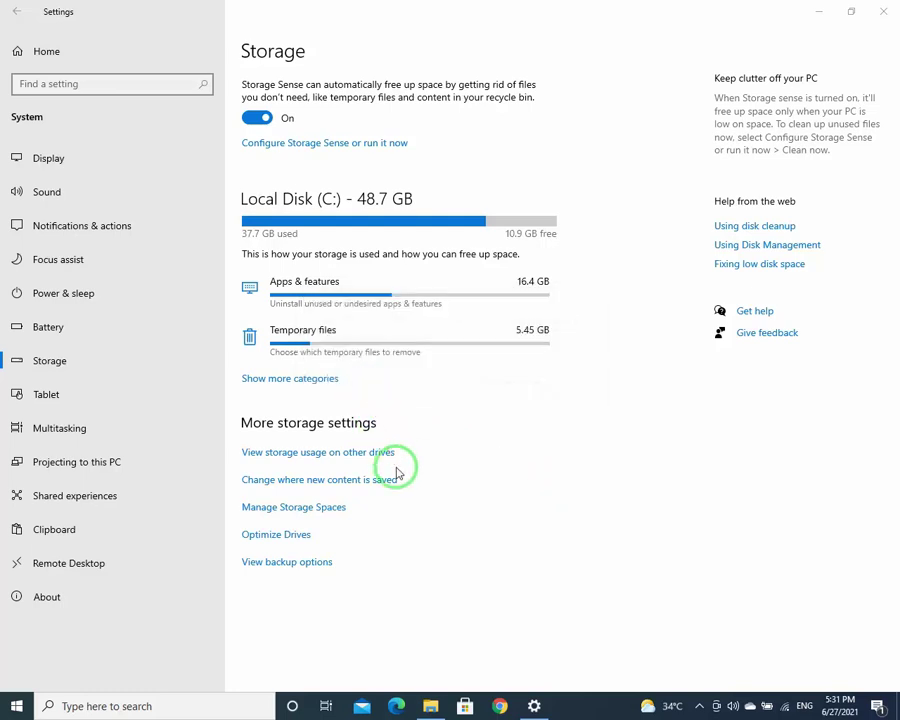
click(510, 667)
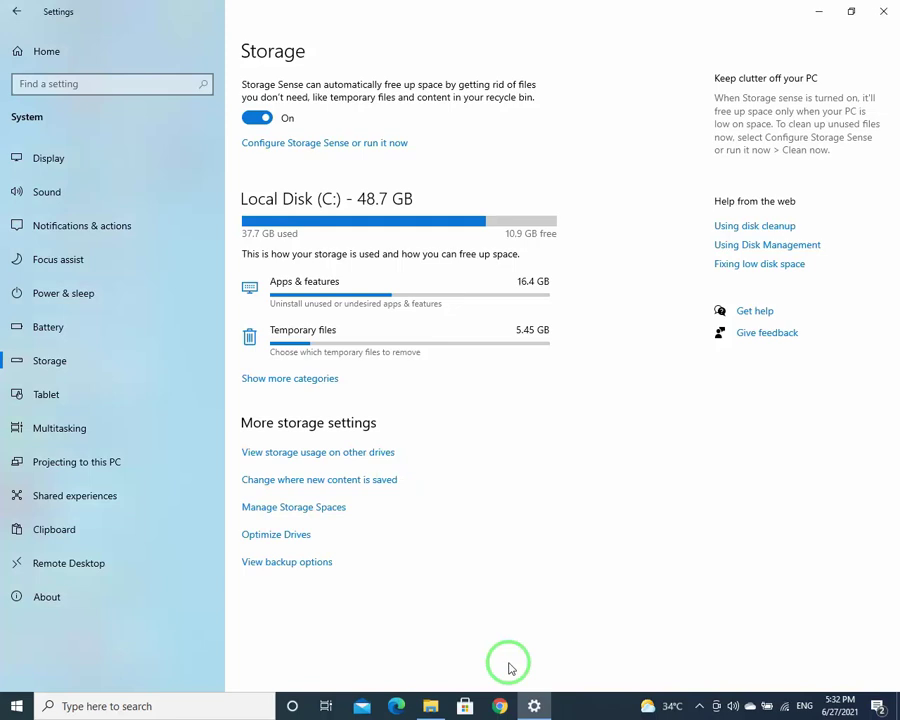
Go to the About page of the System settings and open the advanced system settings
click(55, 68)
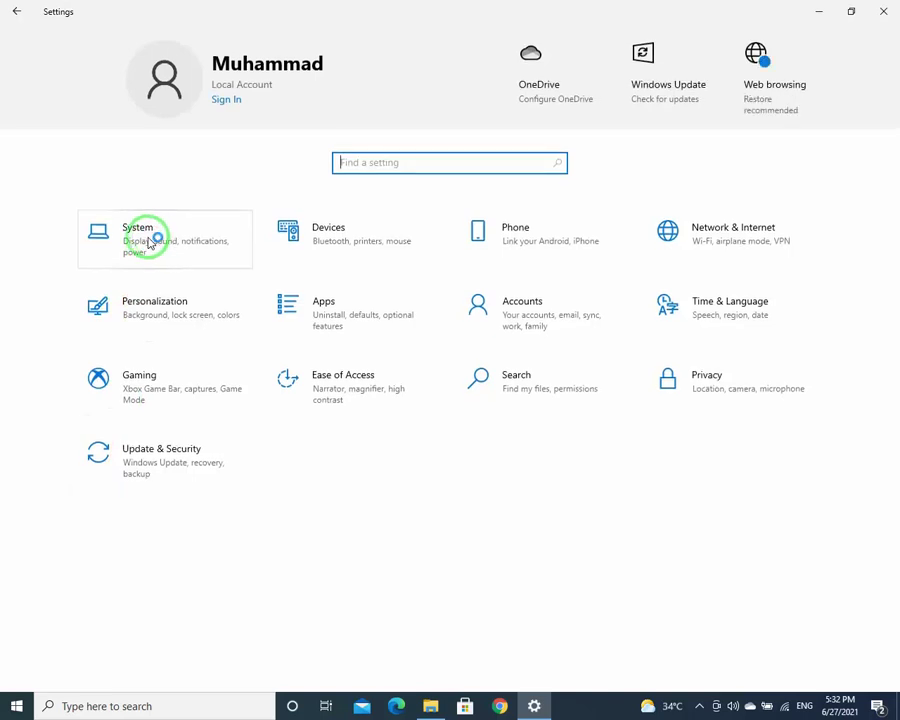
click(149, 250)
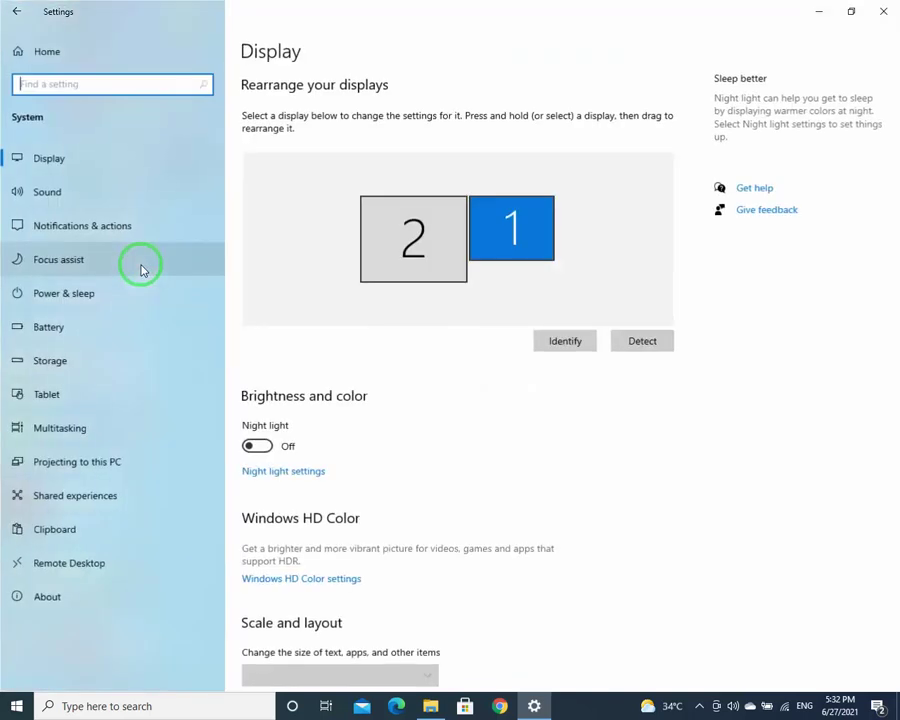
click(62, 598)
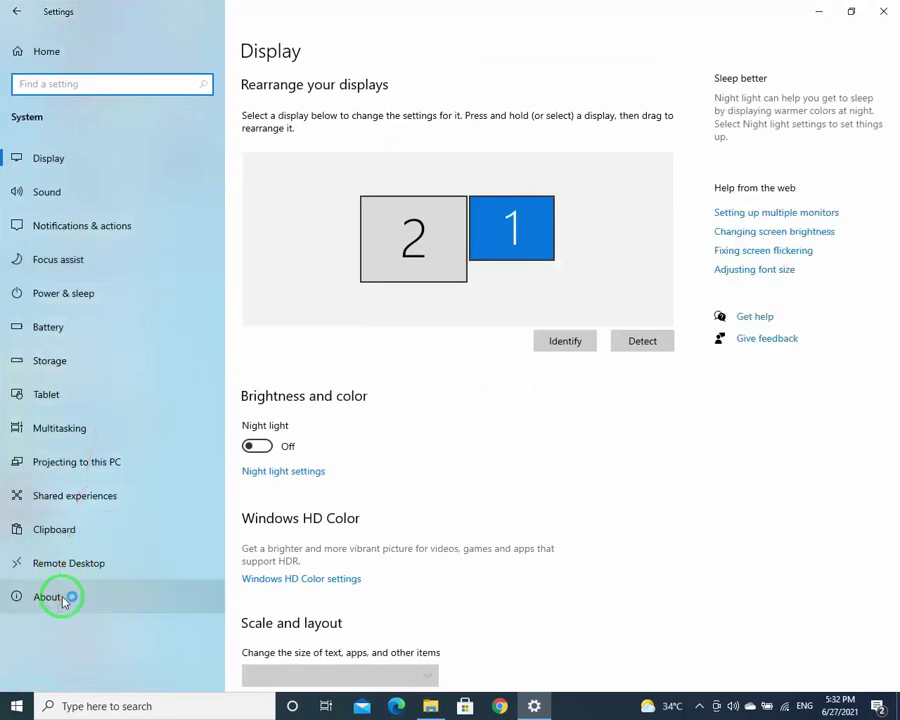
click(62, 601)
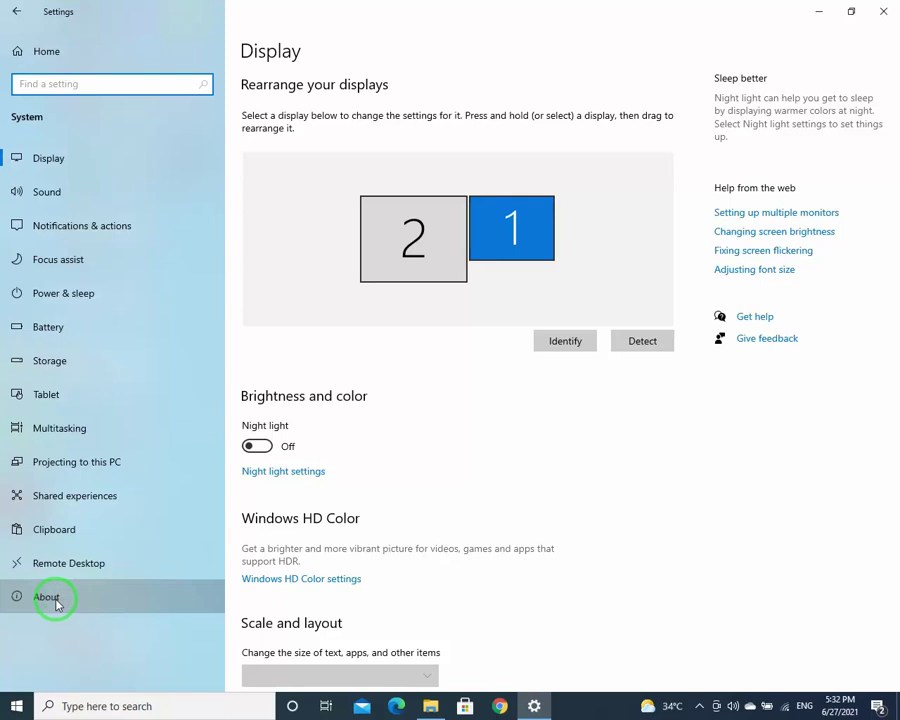
click(58, 598)
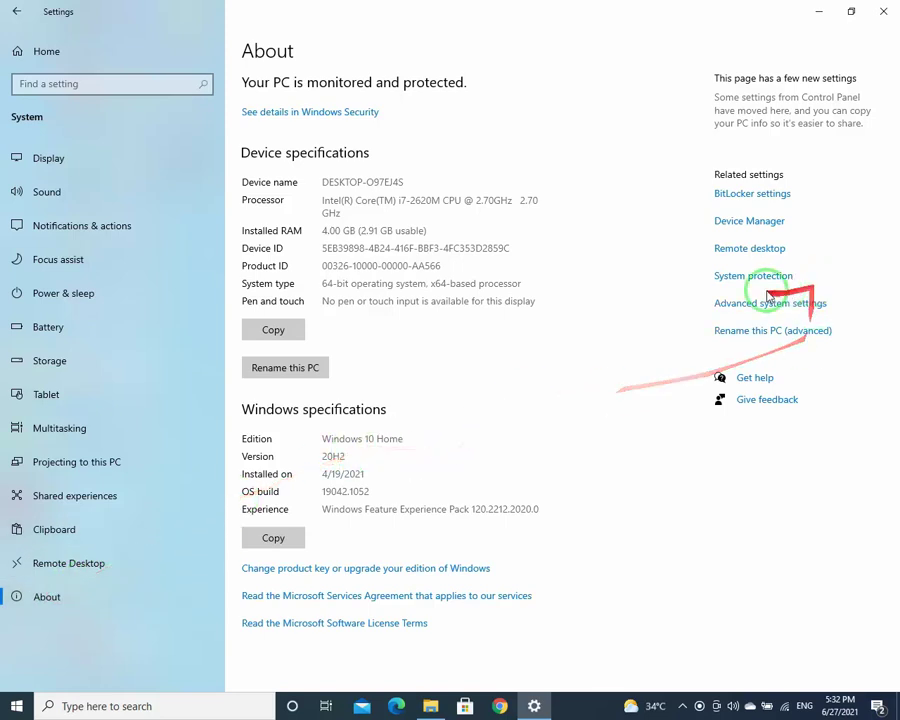
click(819, 311)
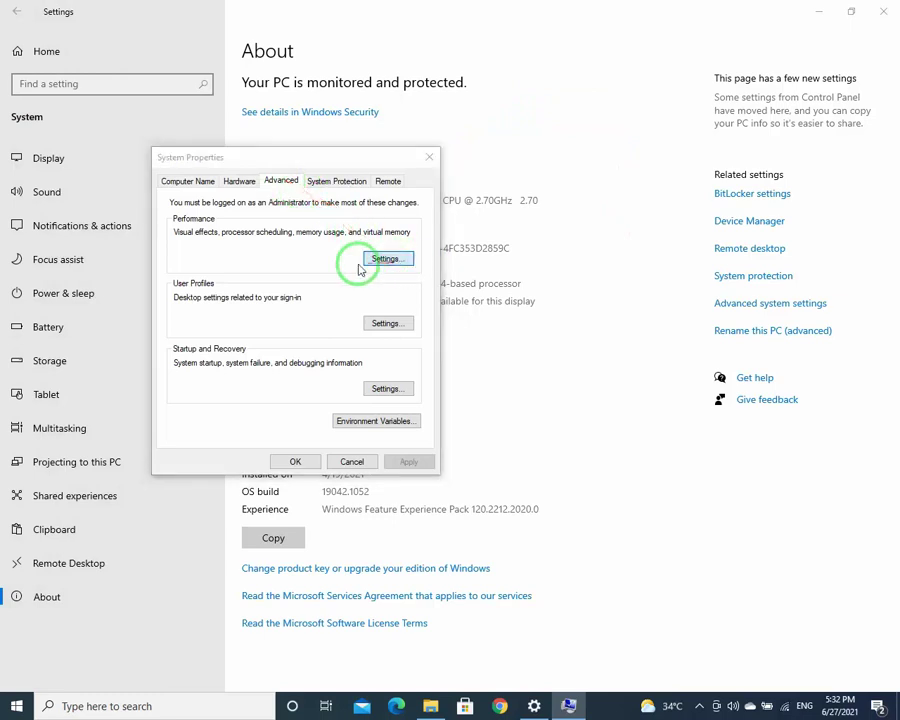
In the performance settings, enable Smooth edges of screen fonts, then switch the visual effects to Let Windows choose what's best for my computer
click(368, 260)
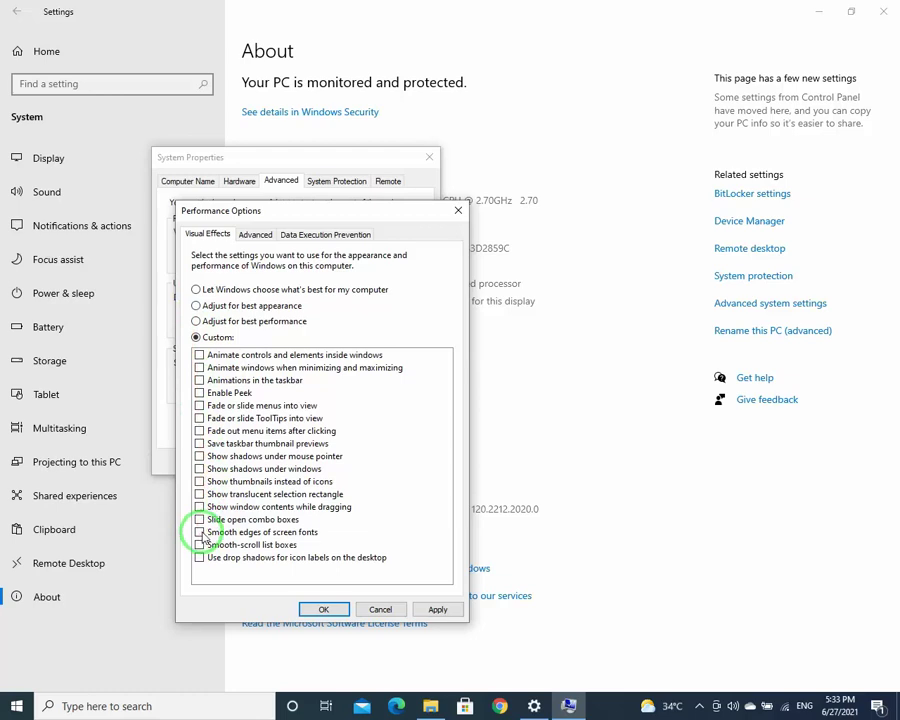
click(200, 533)
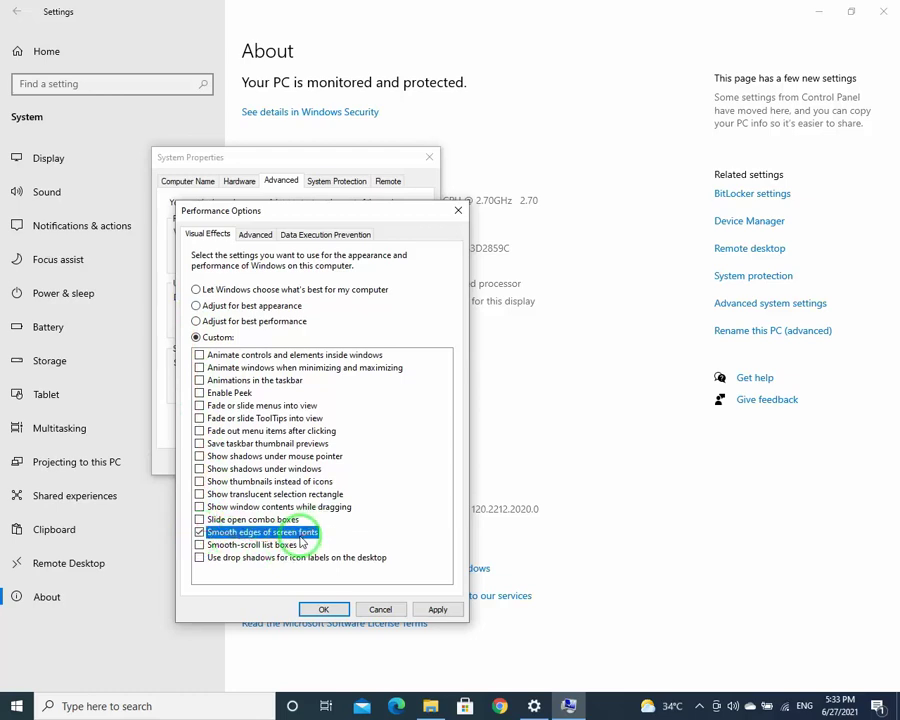
click(196, 289)
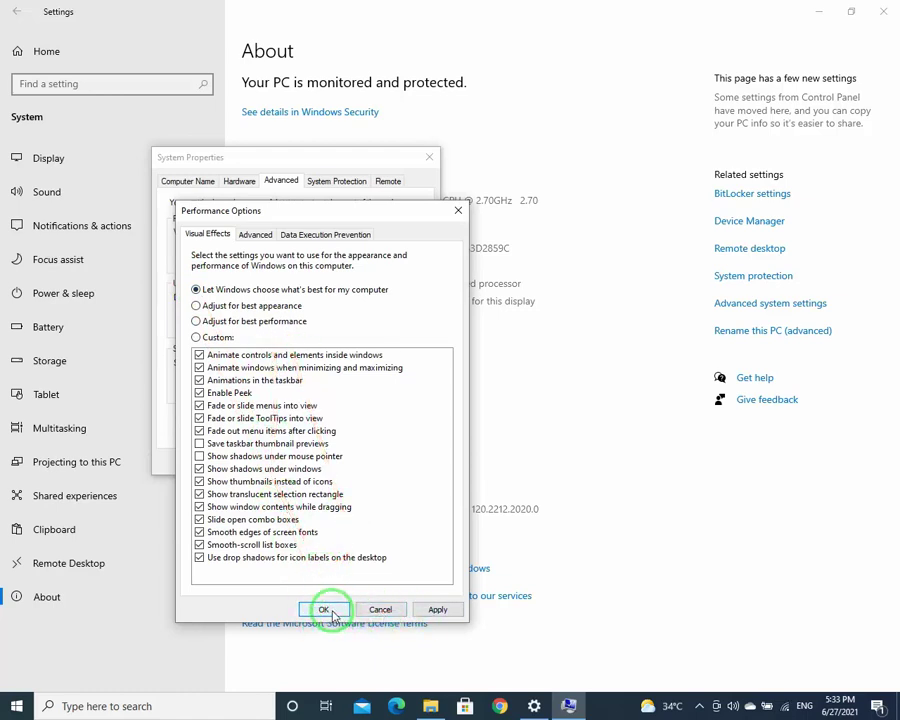
Apply automatic paging file size management for all drives in the virtual memory settings
click(252, 232)
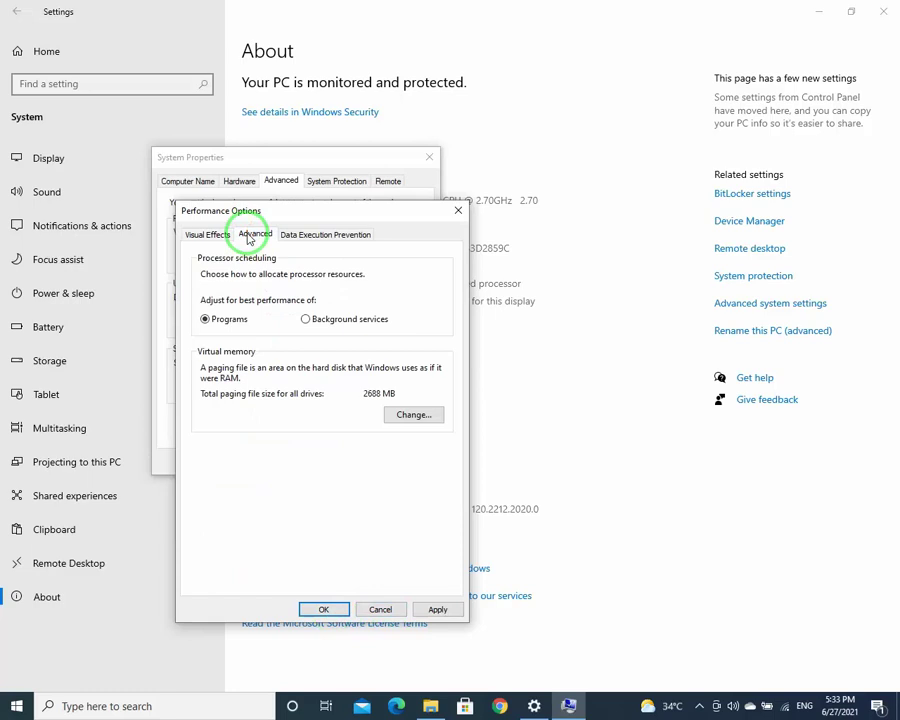
click(416, 416)
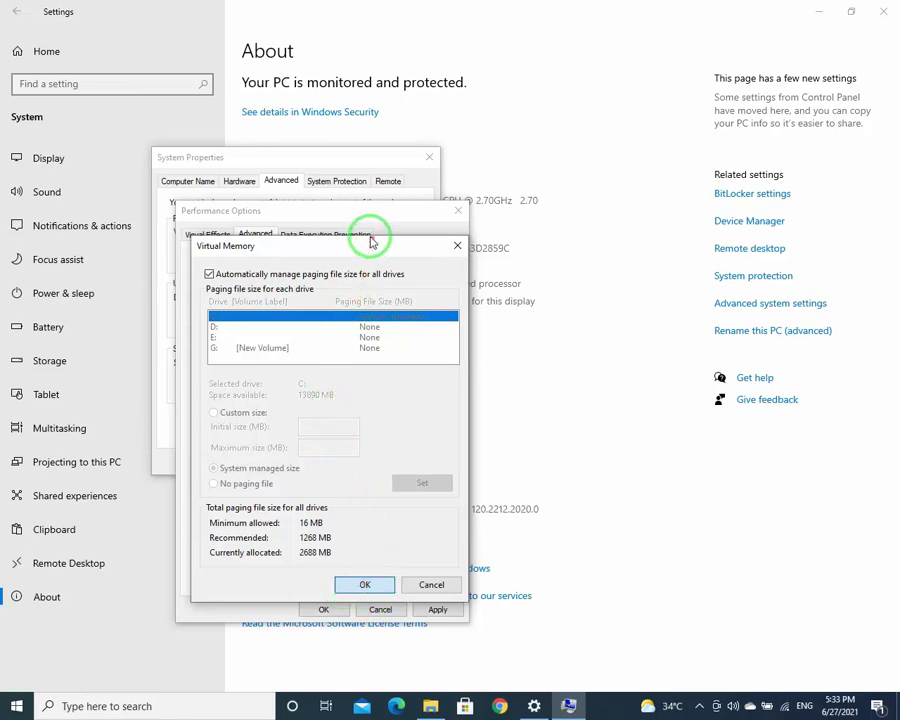
key(Return)
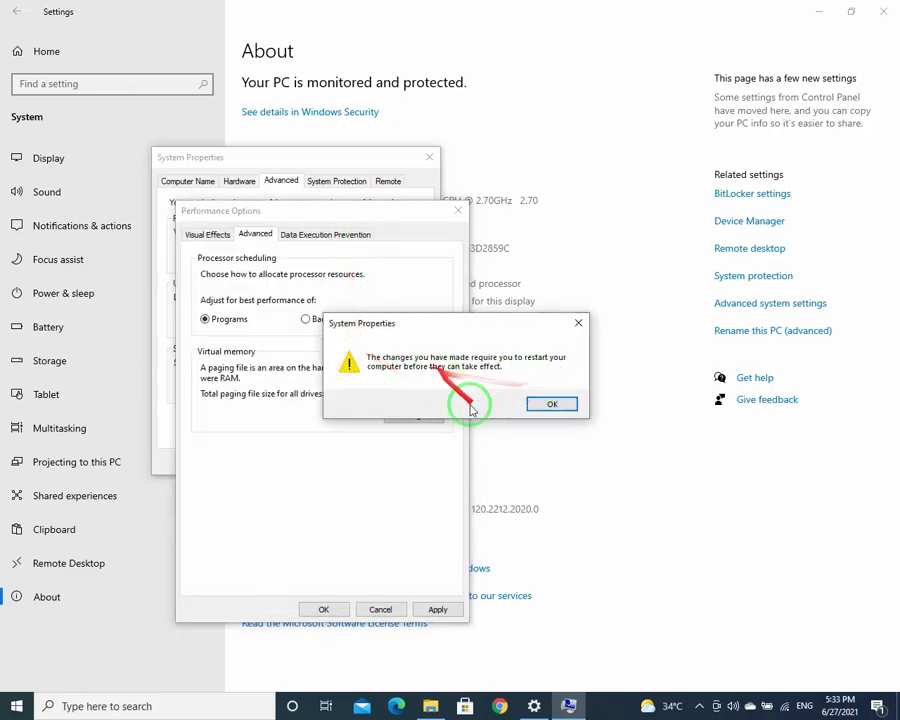
click(553, 408)
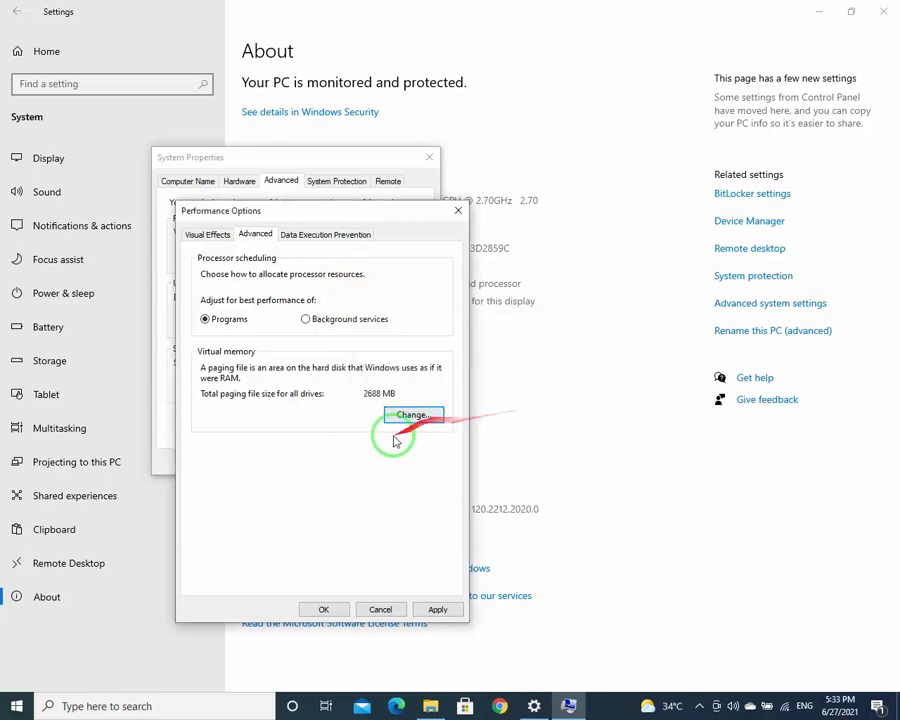
Close the Performance Options and System Properties dialogs and postpone the restart
click(370, 612)
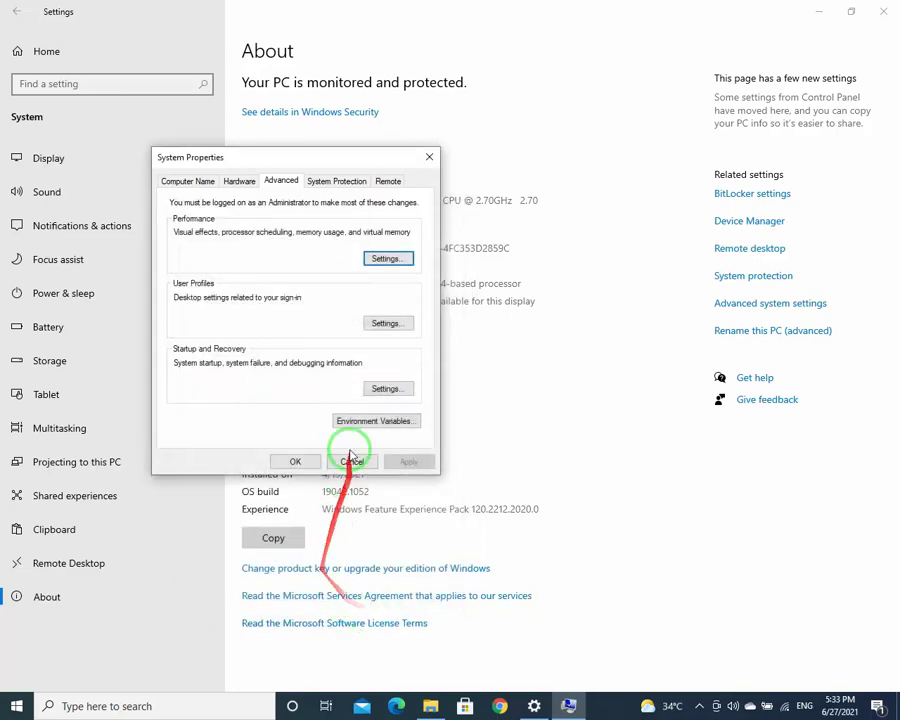
click(296, 462)
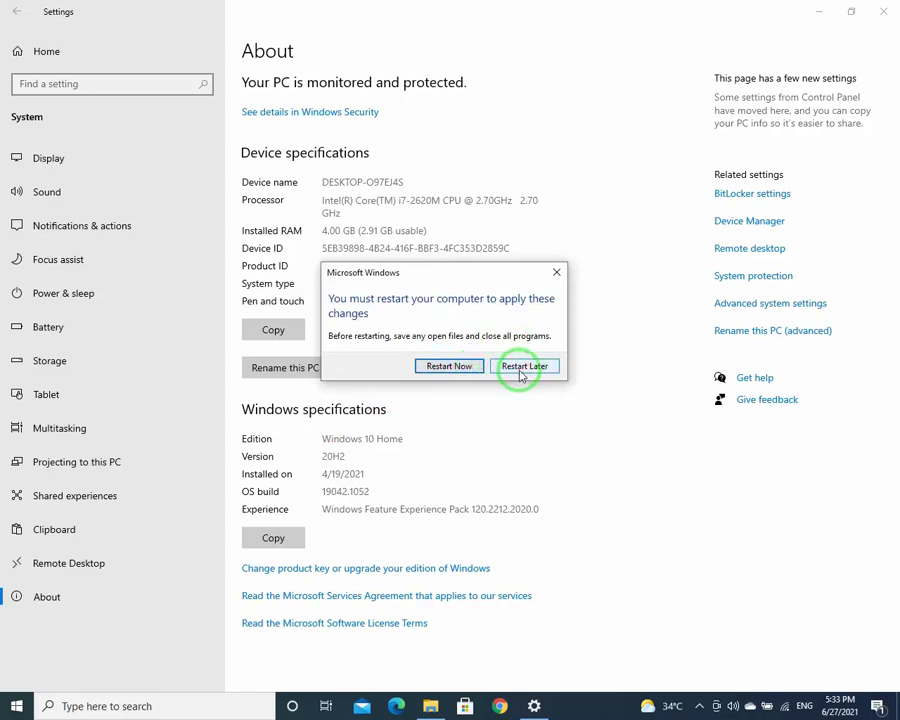
click(518, 367)
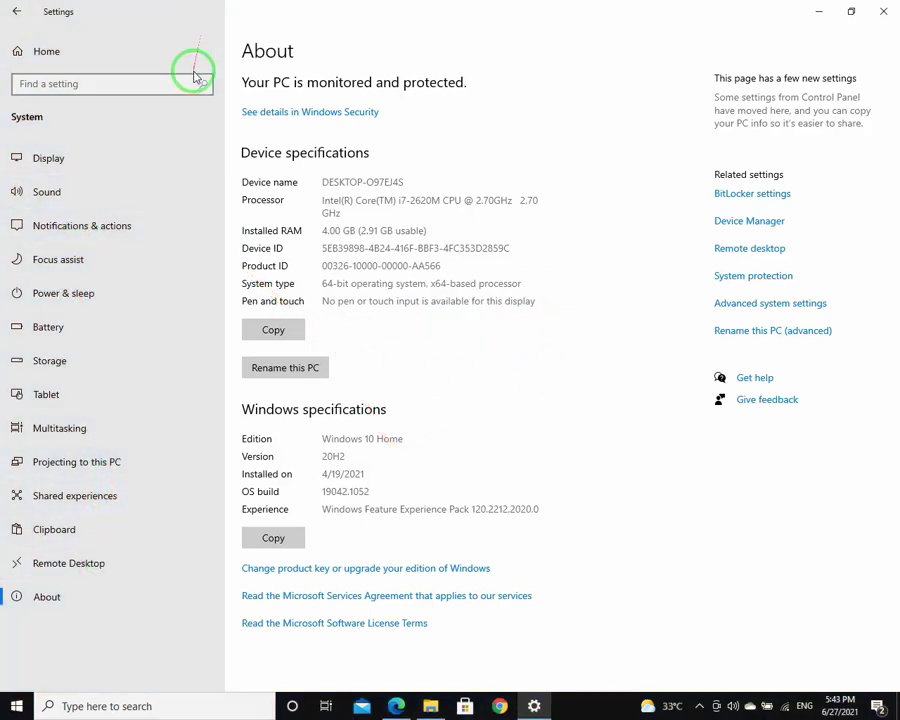
Go to the Colors page of the Personalization settings and turn on transparency effects
click(116, 42)
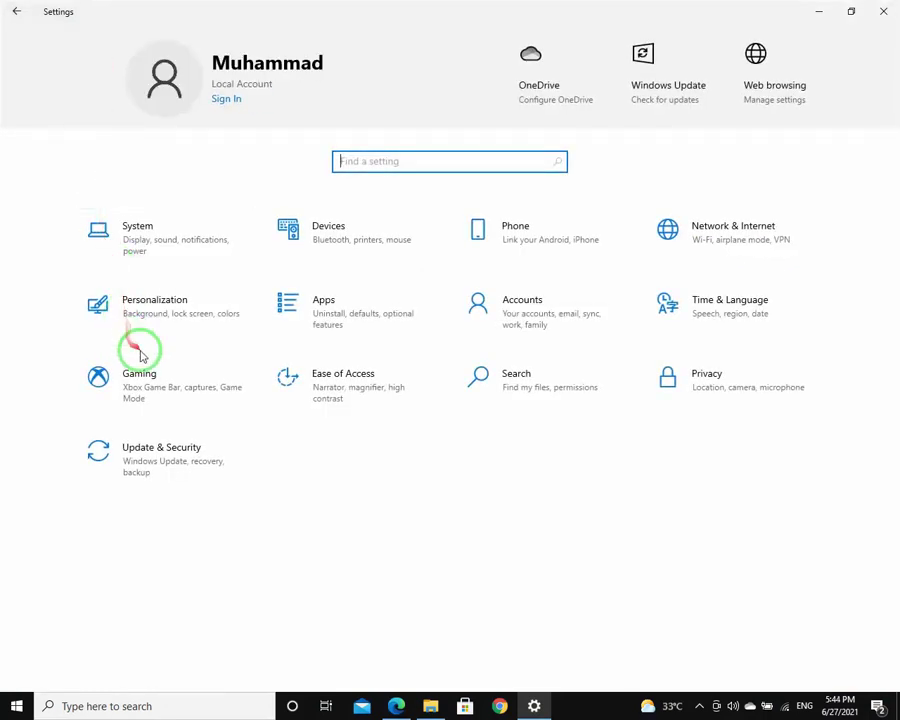
click(143, 343)
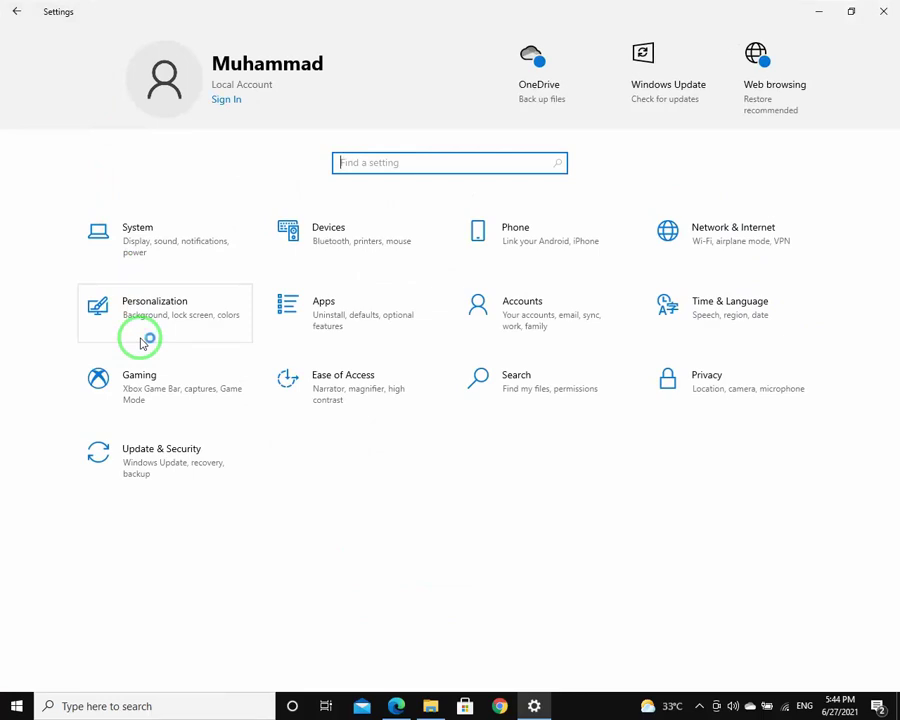
click(136, 309)
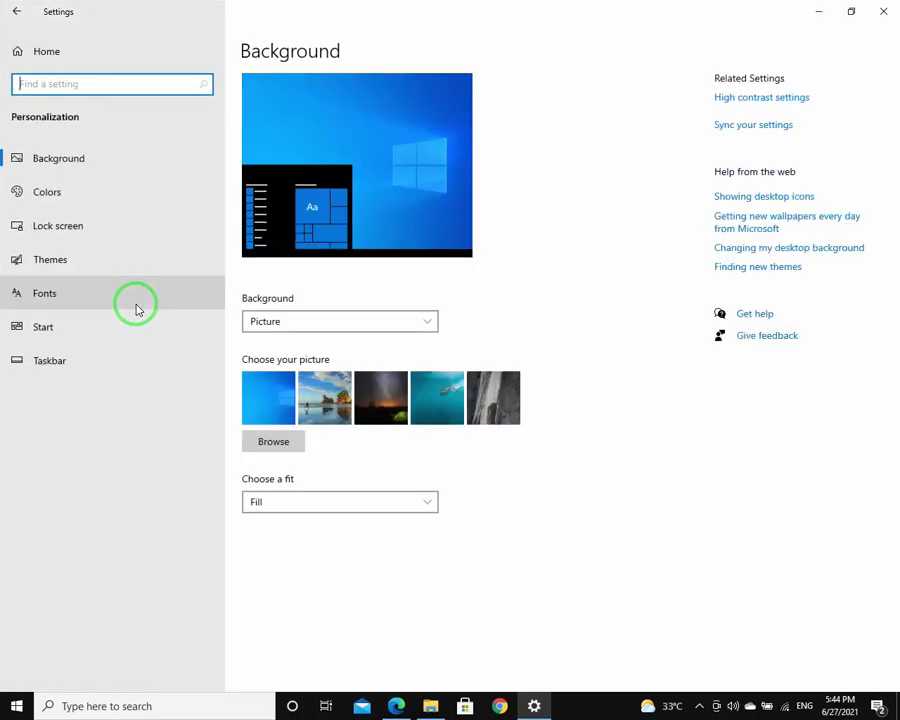
click(102, 193)
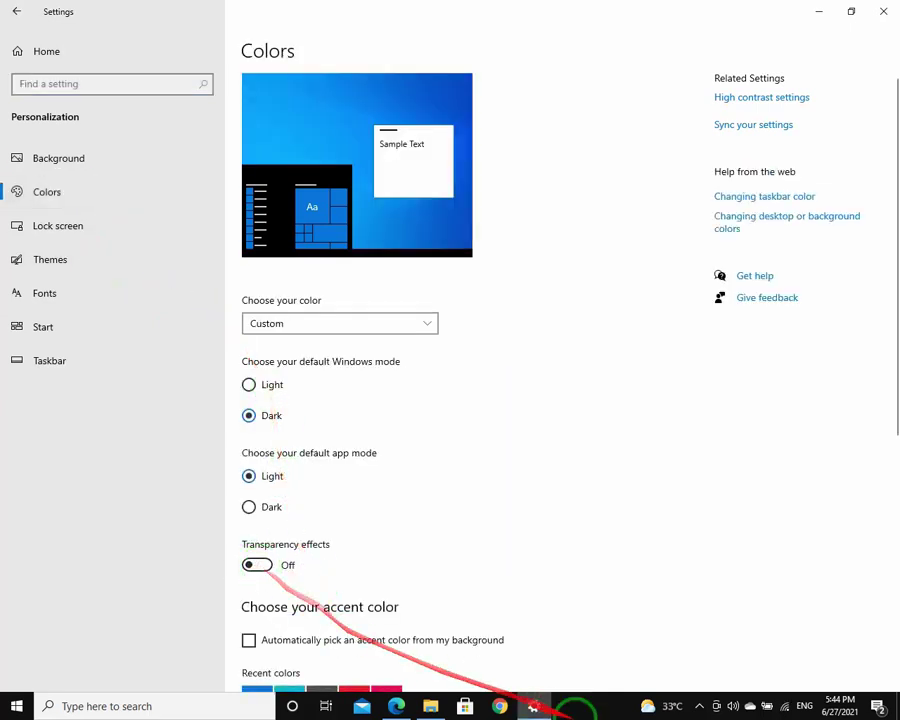
click(258, 566)
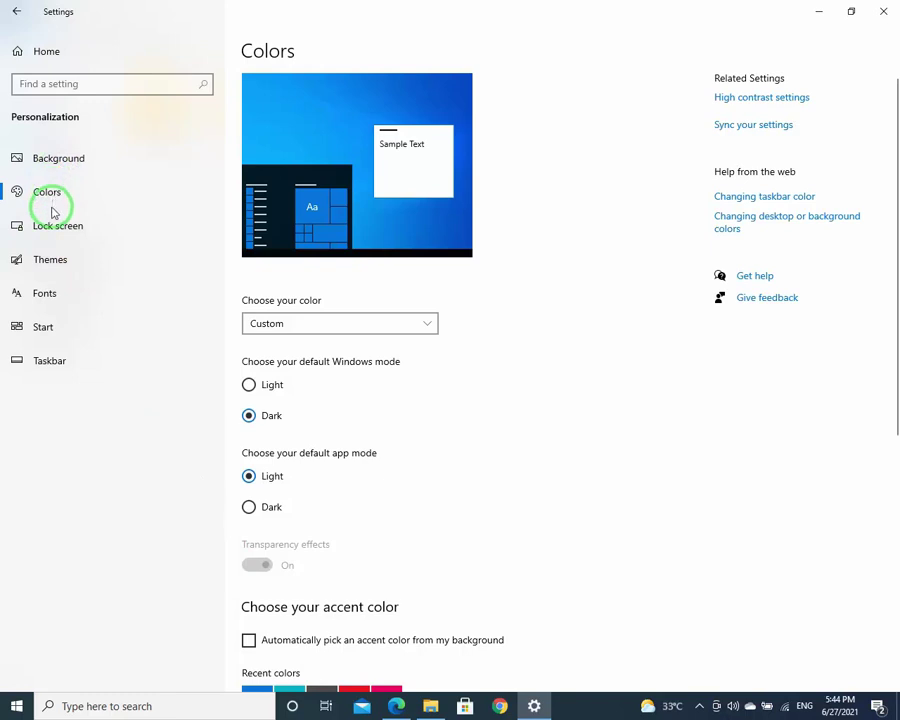
Return to the Colors page through the Settings home and turn off transparency effects
click(44, 53)
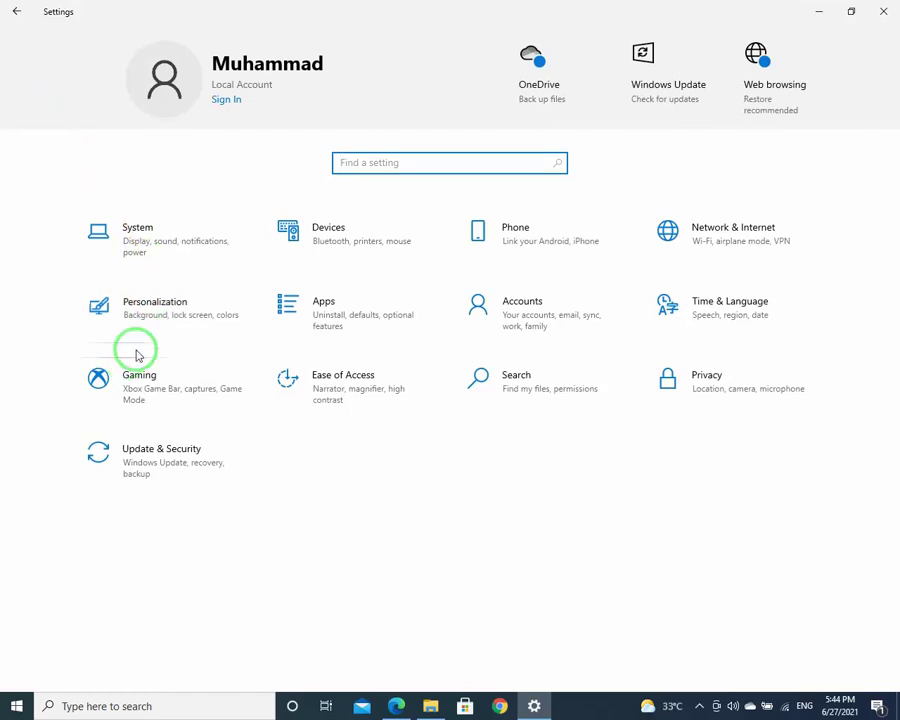
click(137, 340)
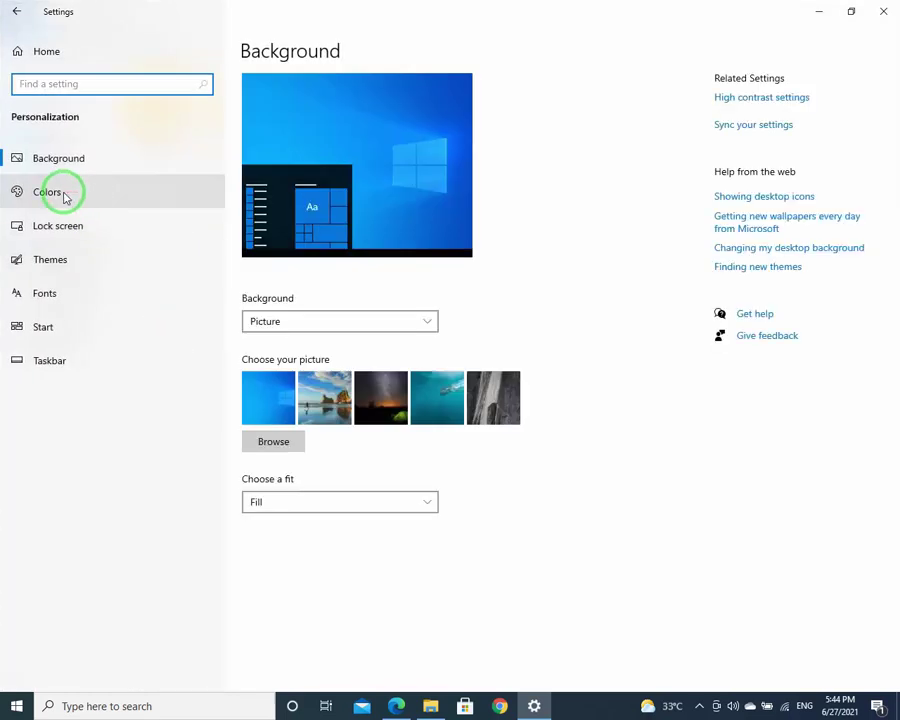
mouse_move(52, 196)
mouse_down()
mouse_move(342, 418)
mouse_move(276, 465)
mouse_move(293, 486)
mouse_move(287, 454)
mouse_move(275, 478)
mouse_move(88, 213)
mouse_up()
click(92, 192)
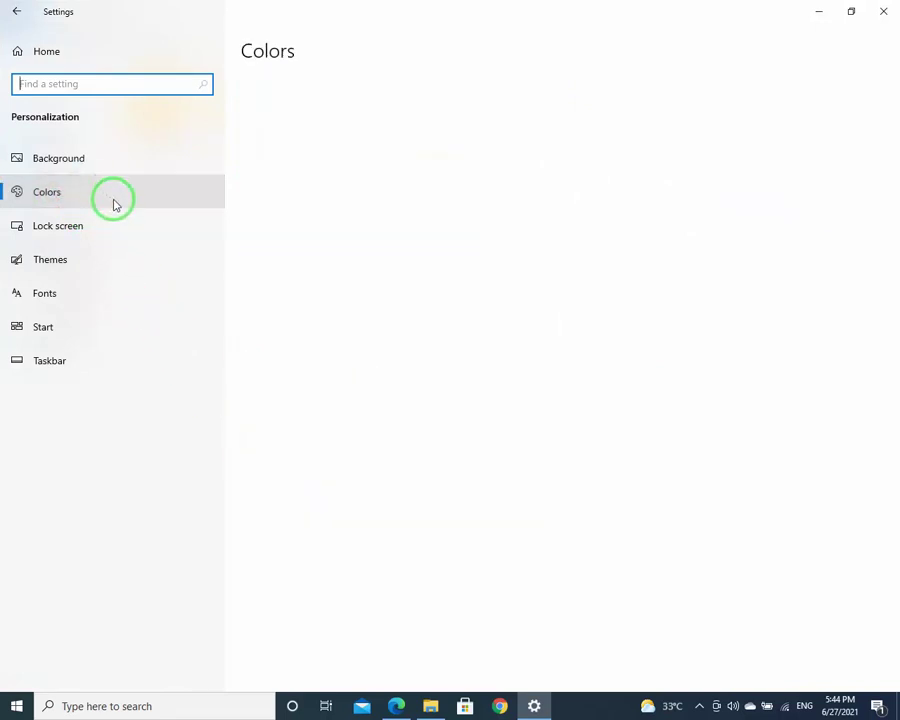
click(259, 567)
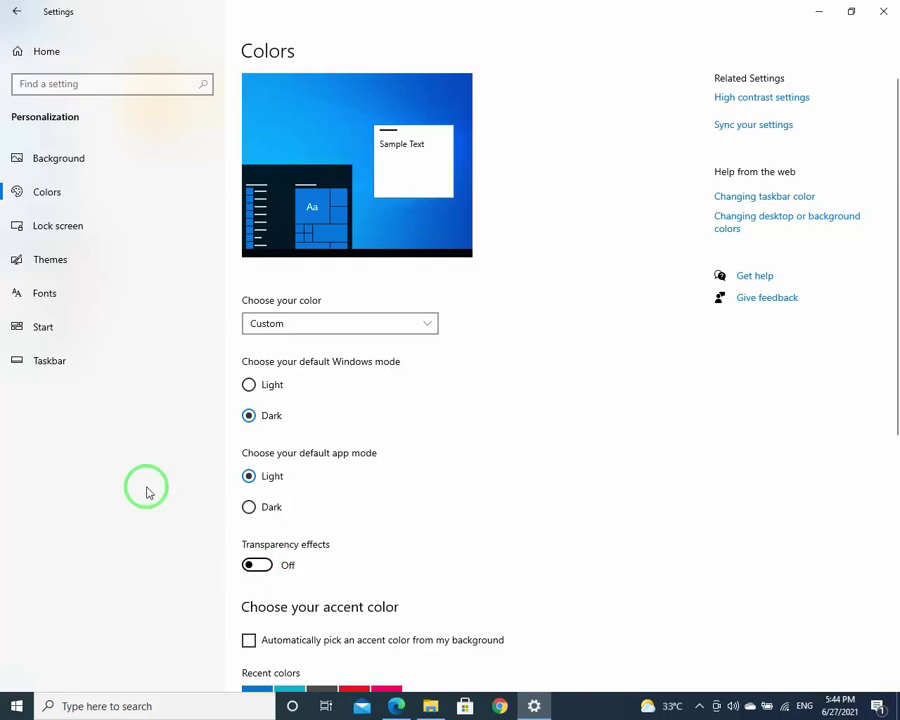
Open the Startup page of the Apps settings and review the startup apps, including the Microsoft Teams entry
click(47, 52)
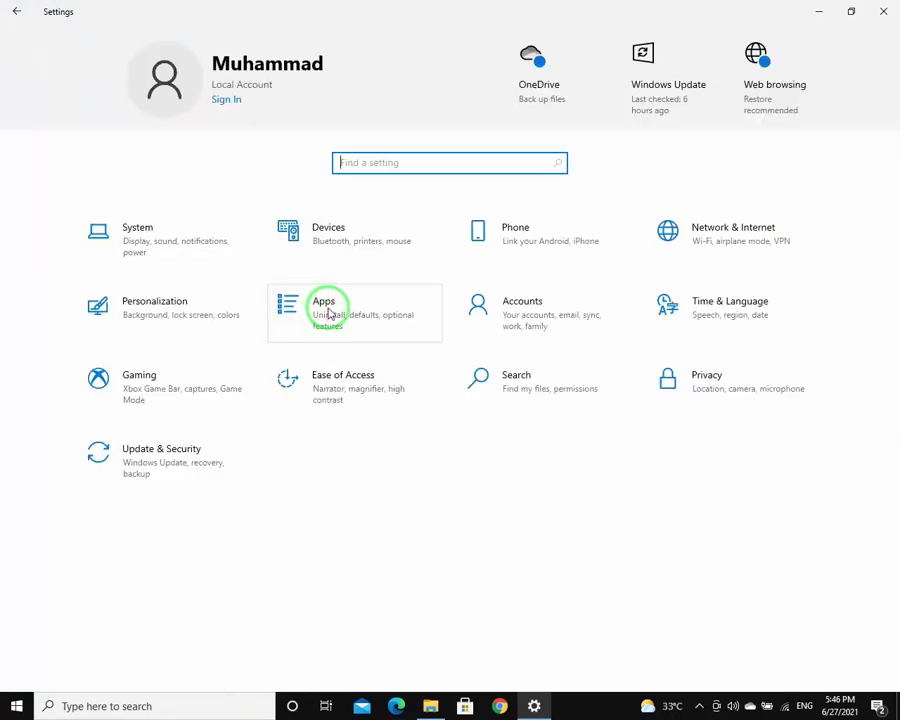
click(328, 313)
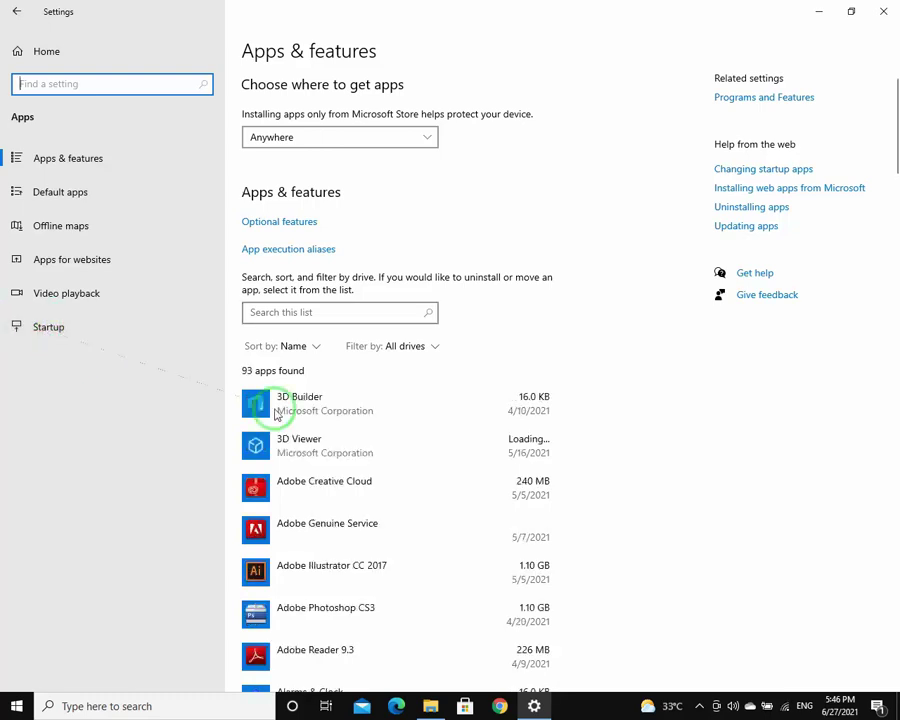
click(58, 333)
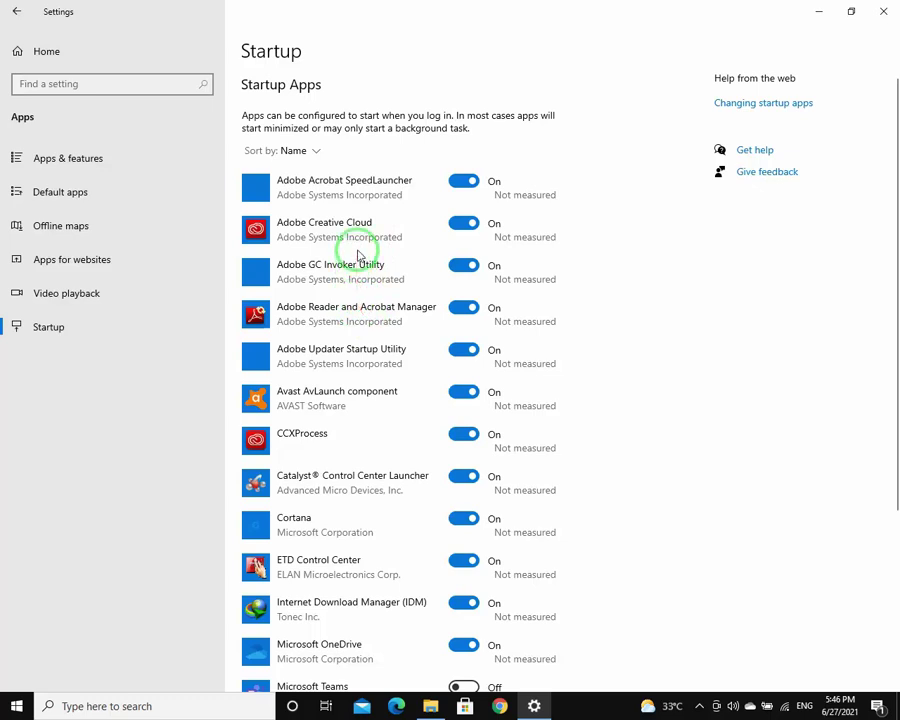
scroll(357, 250, down, 4)
scroll(358, 362, down, 2)
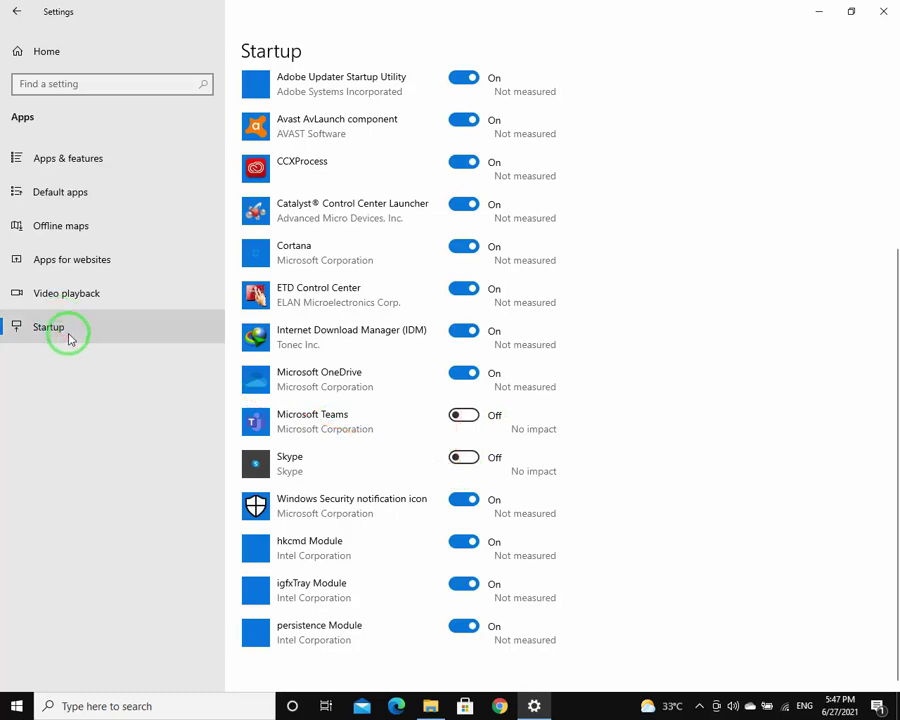
click(455, 418)
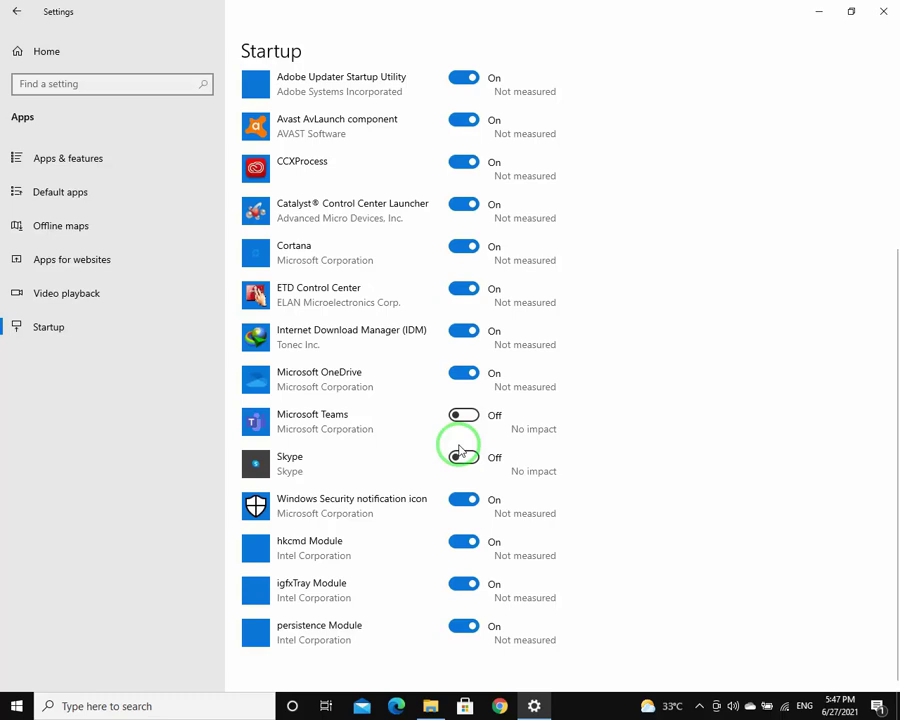
Open the Apps & features page, review the installed apps and expand the Mozilla Firefox entry to show its uninstall option
click(61, 56)
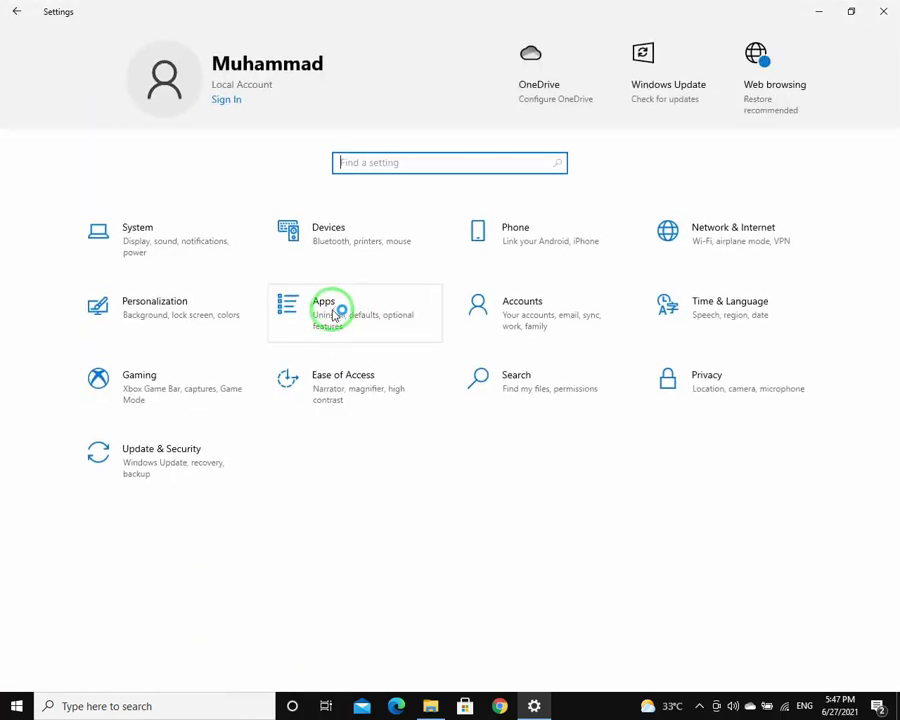
click(328, 346)
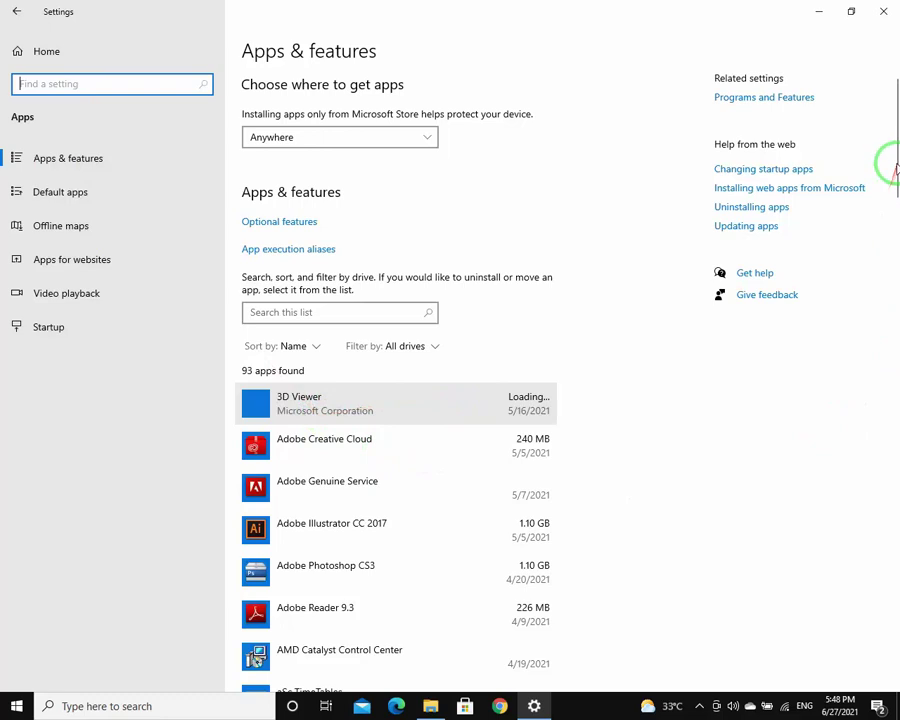
scroll(893, 218, down, 3)
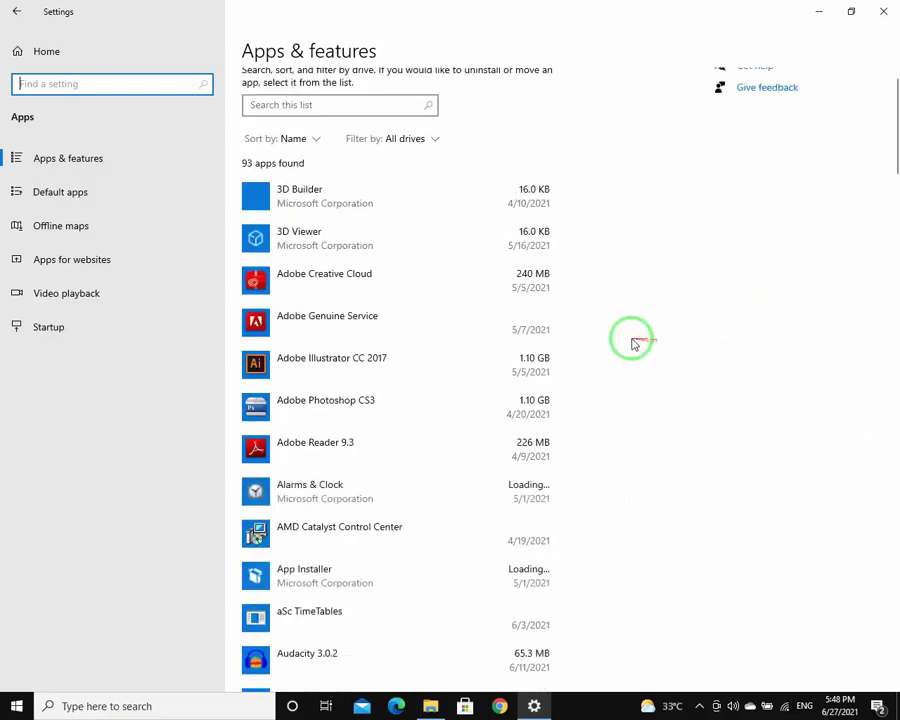
scroll(607, 376, down, 8)
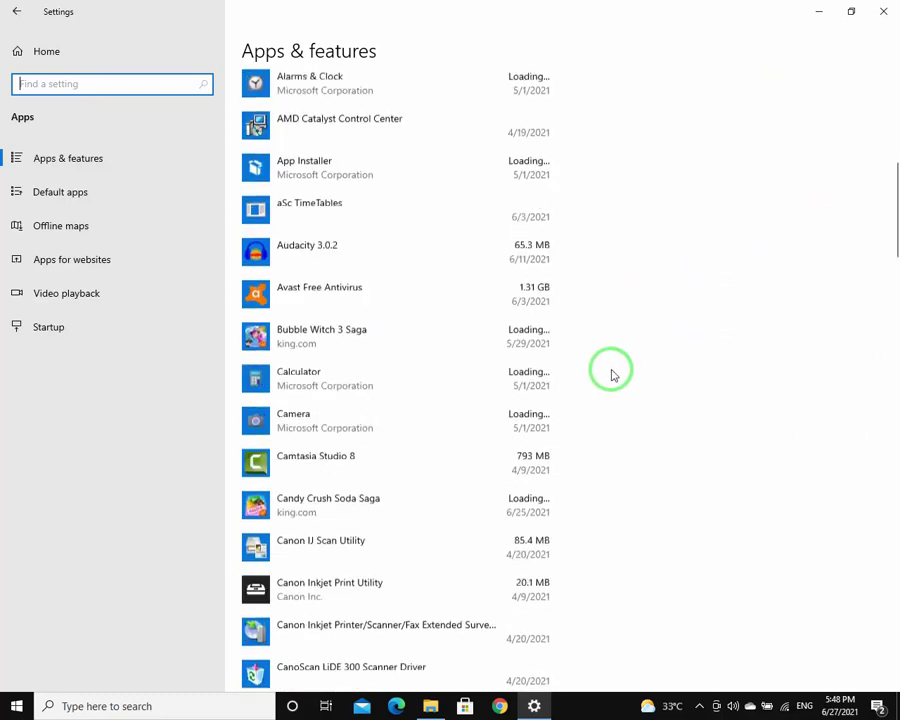
scroll(613, 375, down, 2)
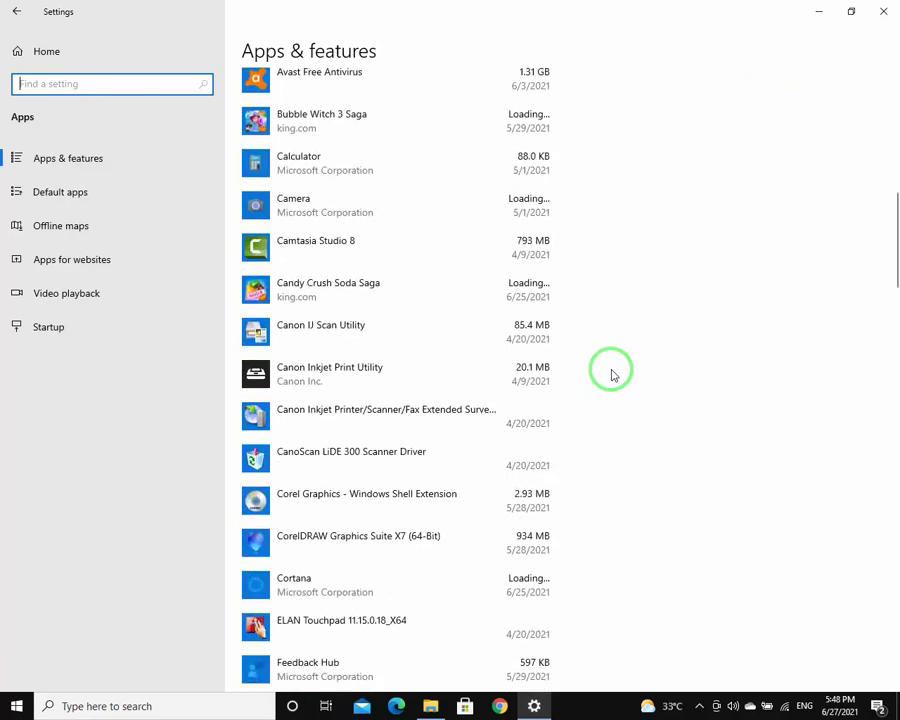
scroll(610, 374, down, 2)
scroll(599, 374, down, 2)
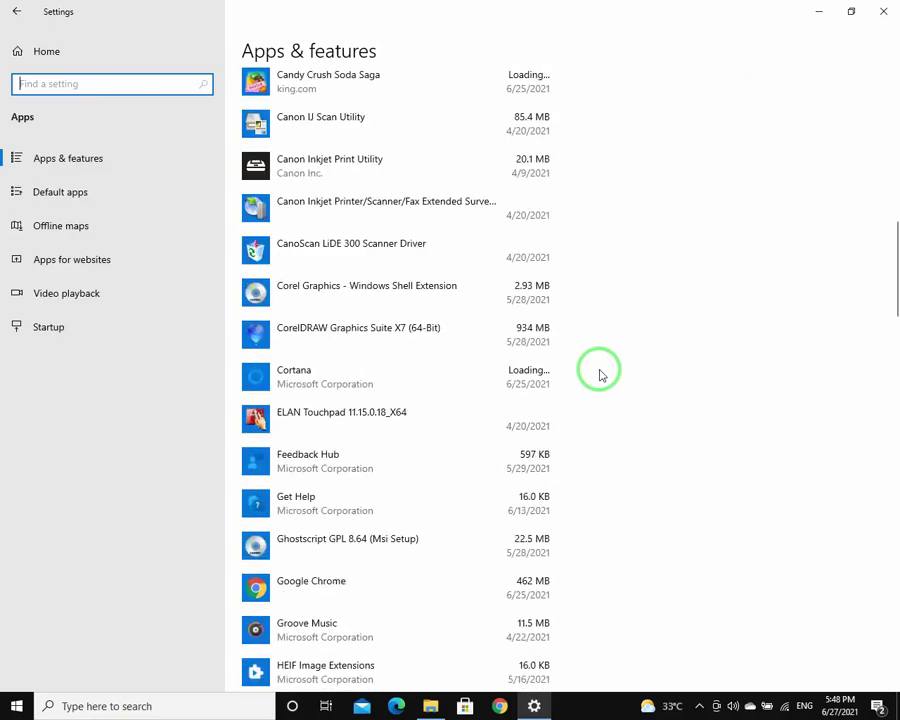
scroll(490, 370, down, 2)
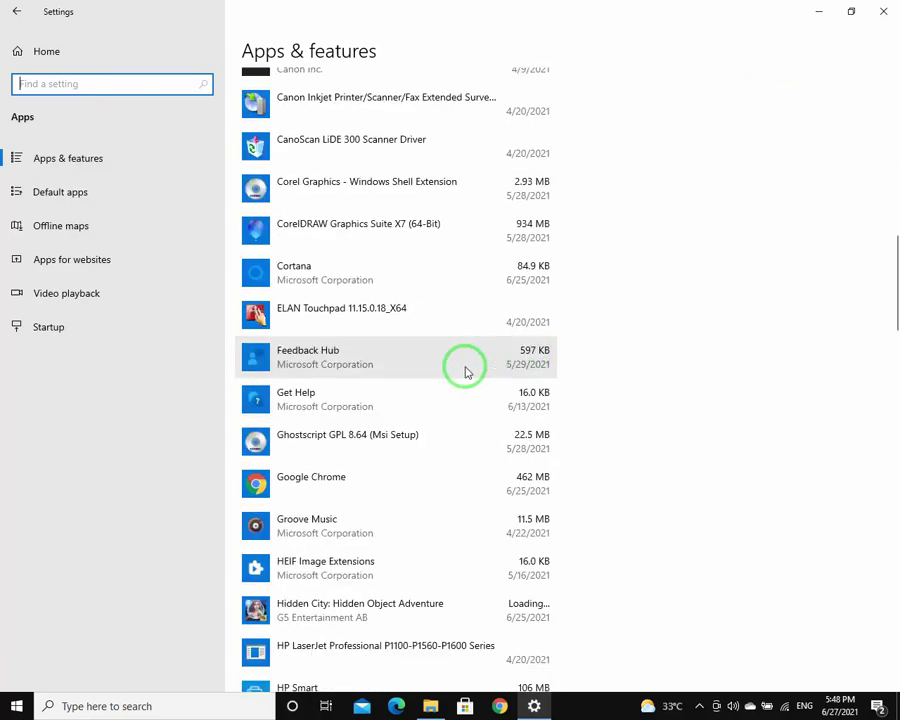
scroll(385, 357, down, 6)
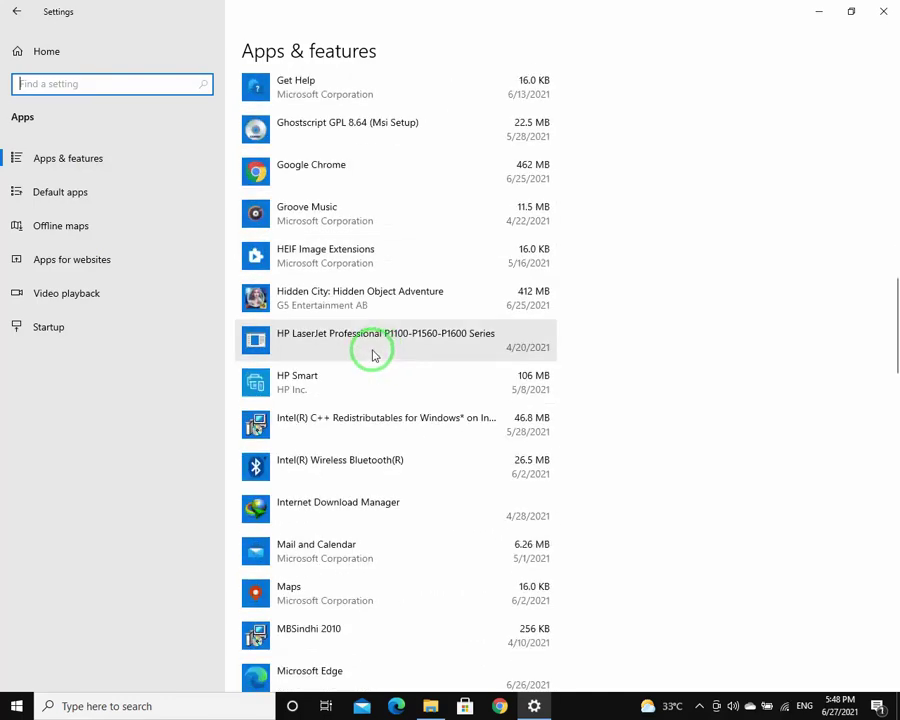
scroll(373, 355, down, 2)
scroll(365, 370, down, 6)
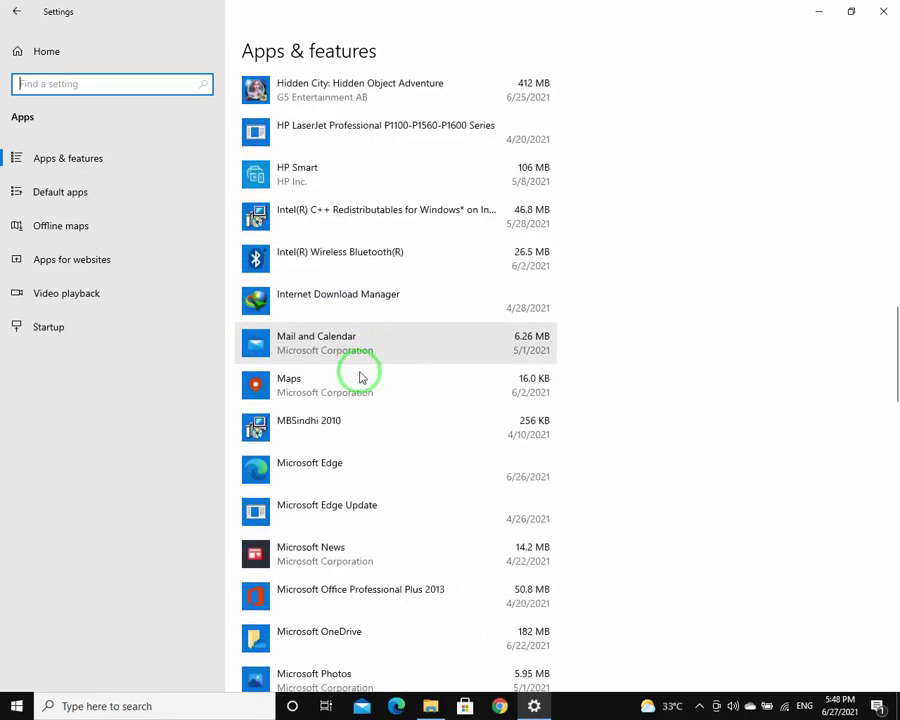
scroll(362, 377, down, 1)
scroll(356, 366, down, 2)
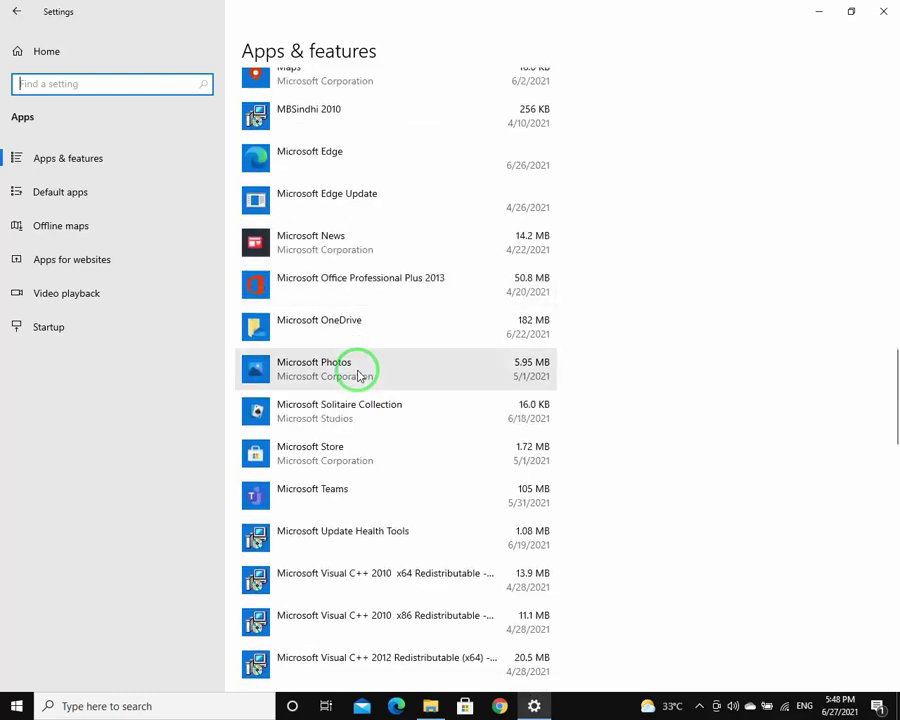
scroll(350, 504, down, 2)
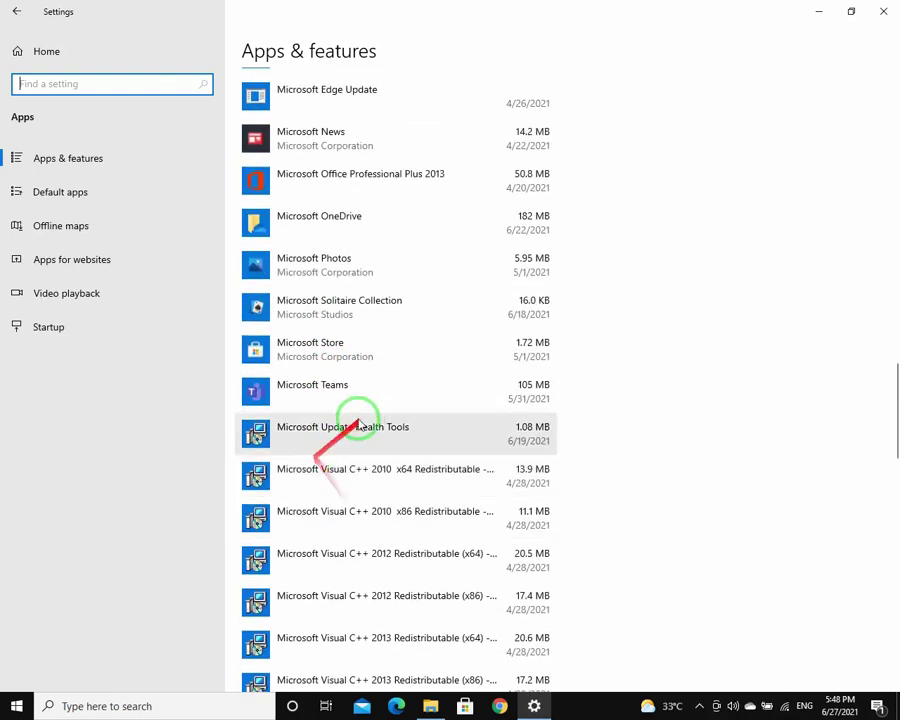
scroll(363, 421, down, 2)
scroll(365, 422, down, 10)
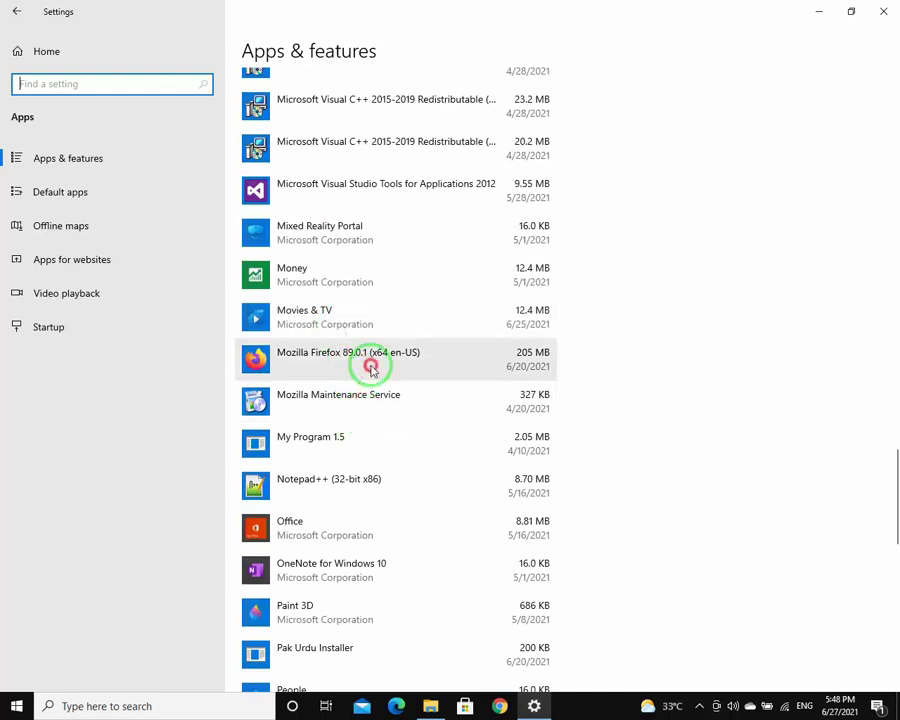
click(374, 369)
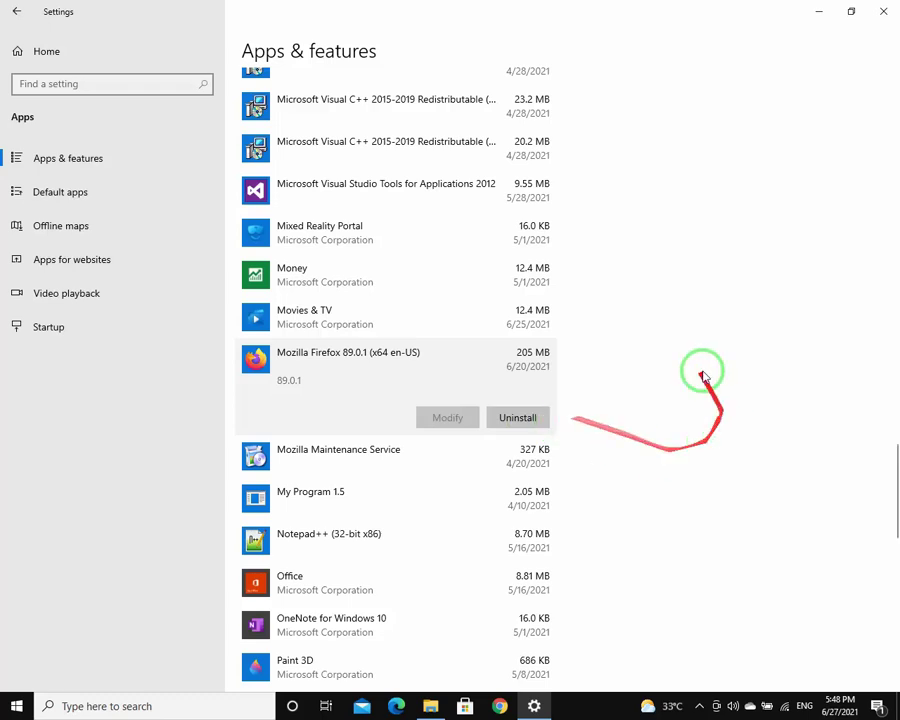
In the Accounts sign-in options, turn off using sign-in info to automatically finish setting up the device after an update or restart
click(62, 53)
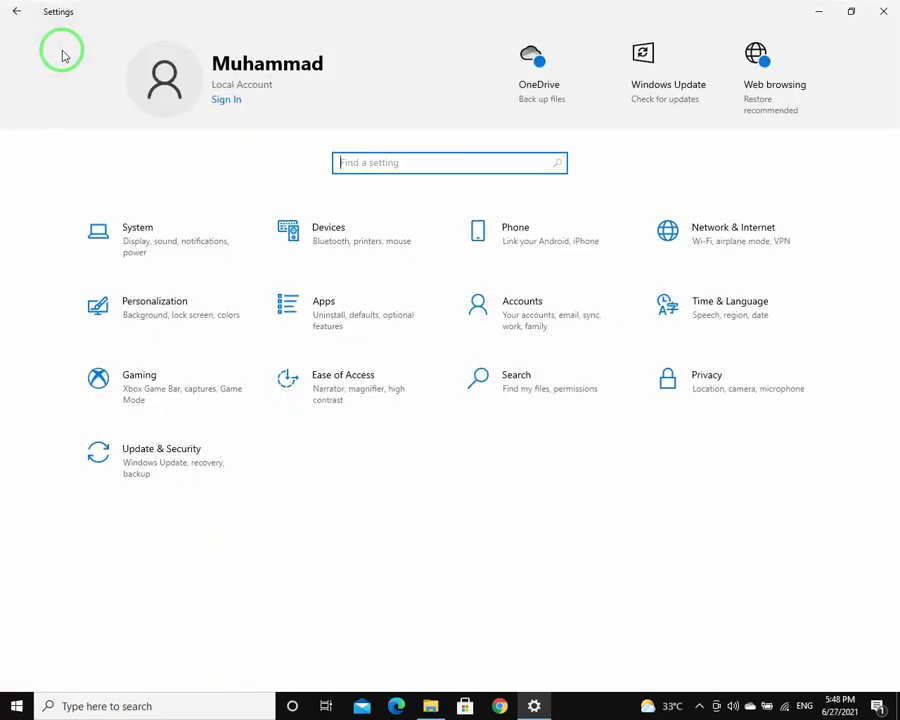
click(521, 318)
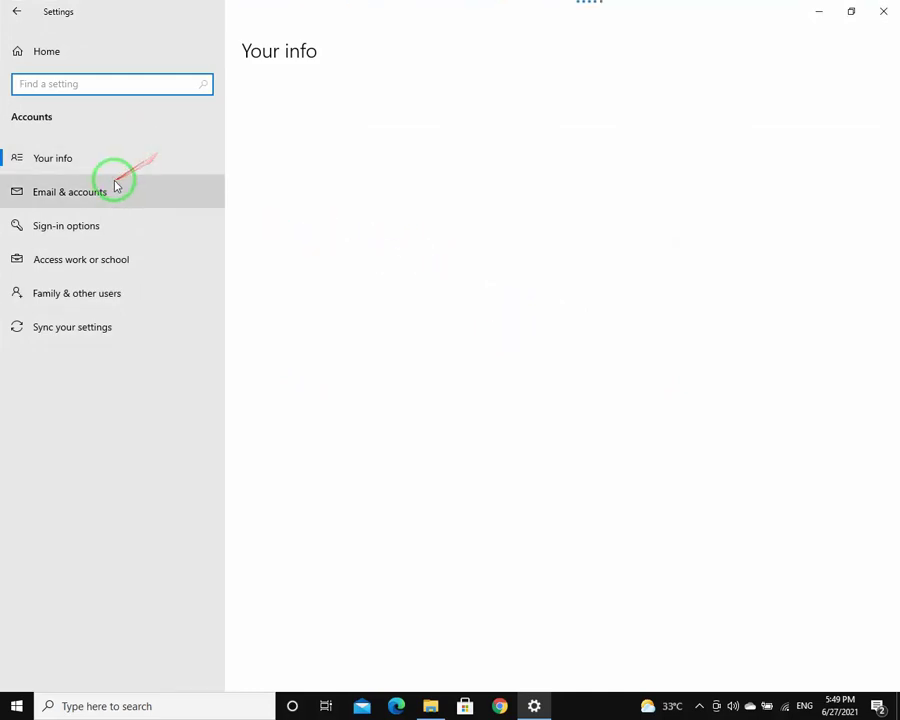
click(82, 233)
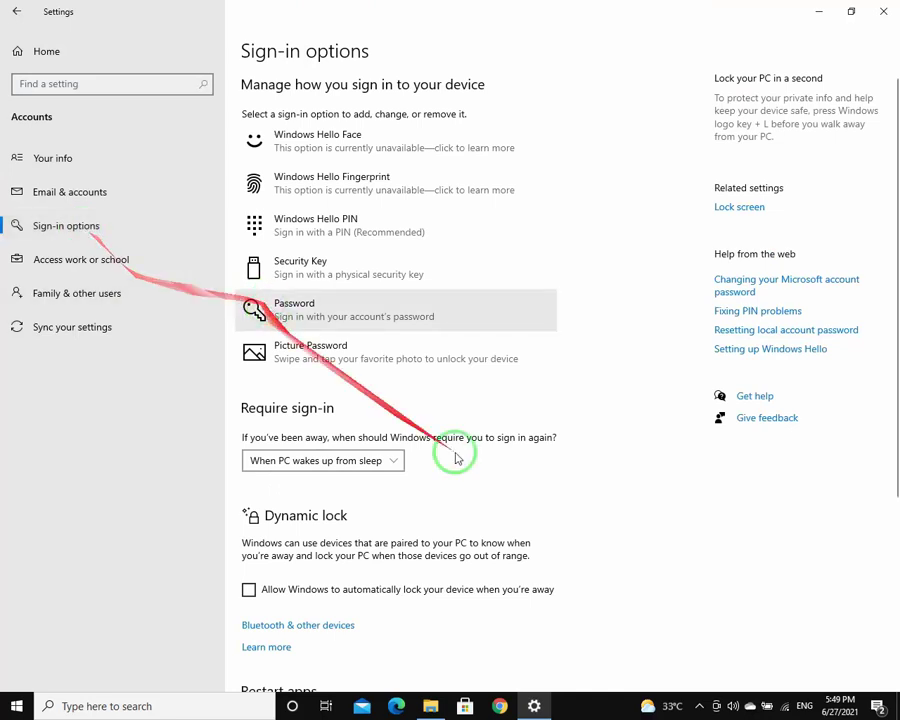
scroll(454, 458, down, 3)
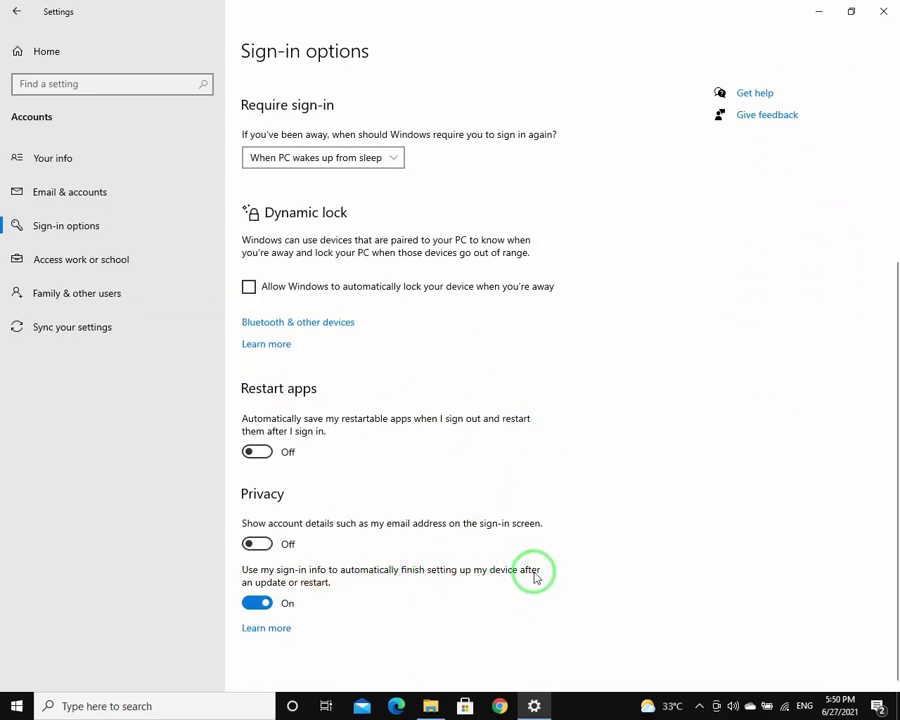
click(265, 604)
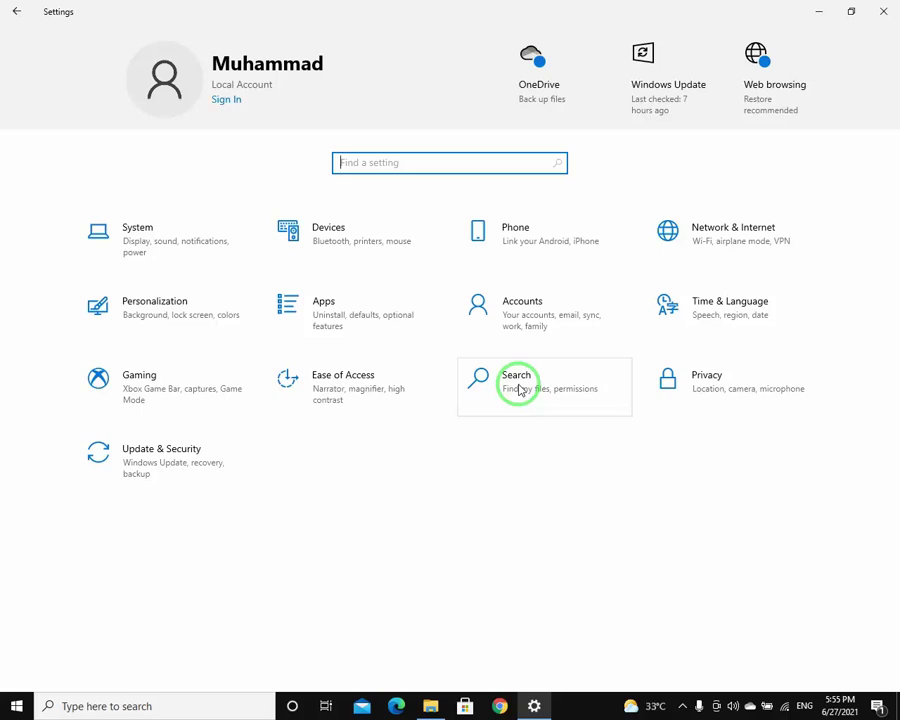
Open the Searching Windows page of the Search settings and bring up its advanced search indexer settings
click(518, 390)
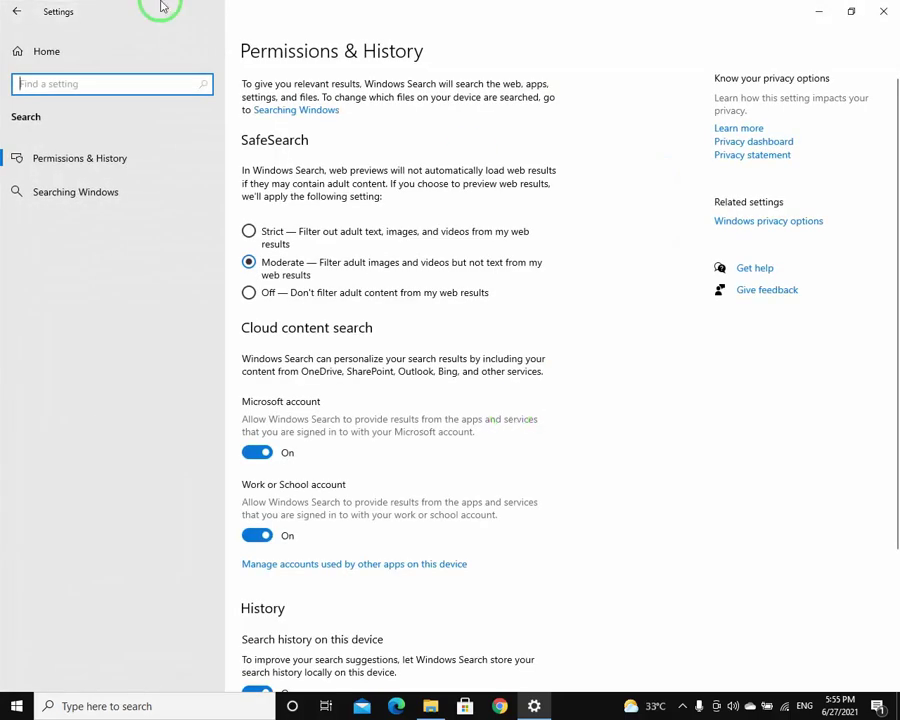
click(58, 193)
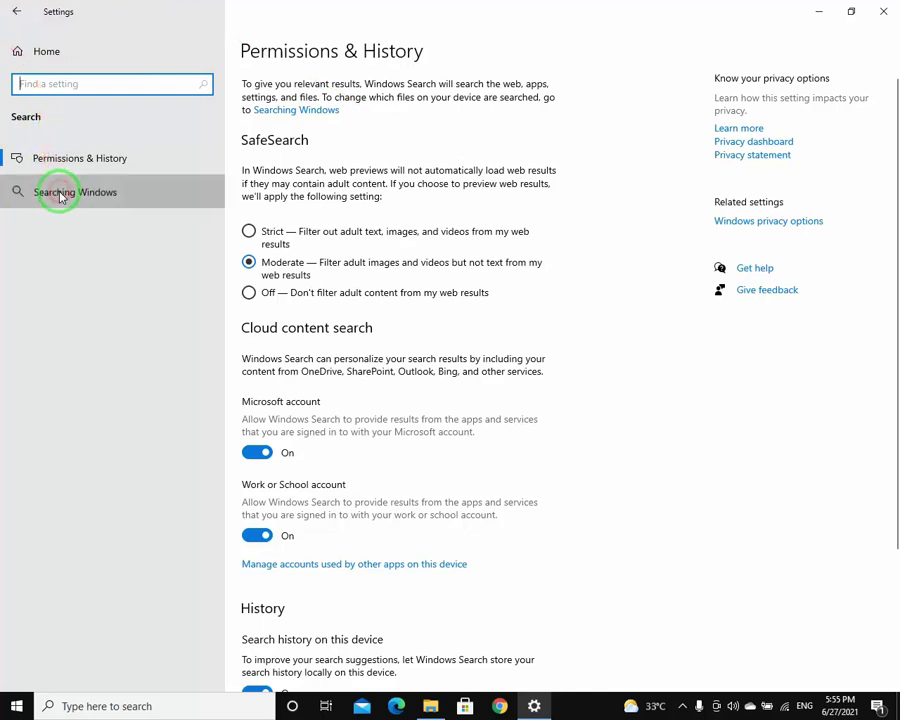
scroll(526, 372, down, 3)
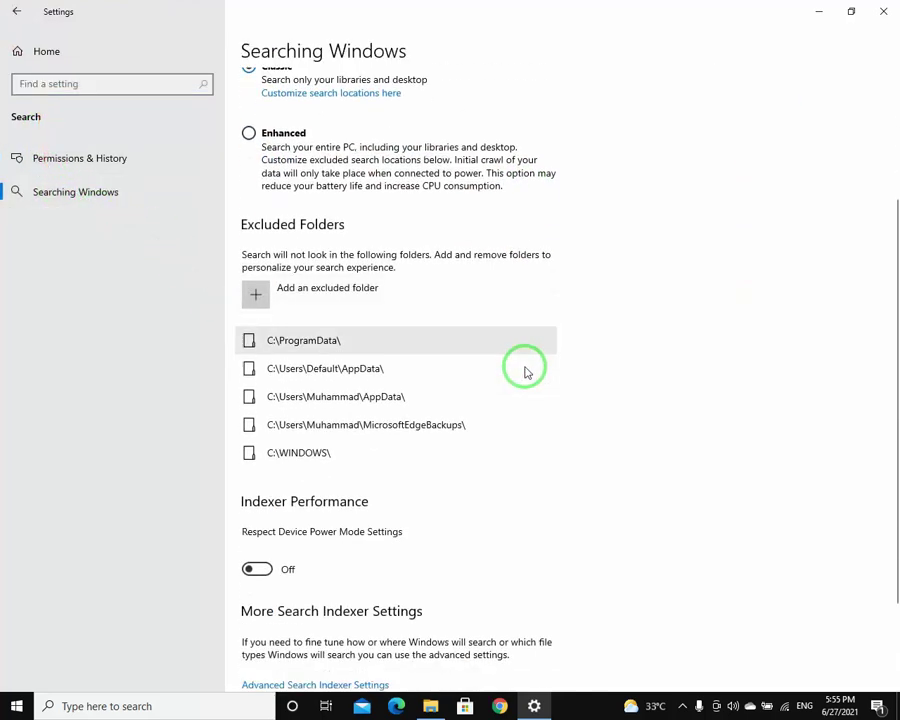
scroll(525, 370, down, 3)
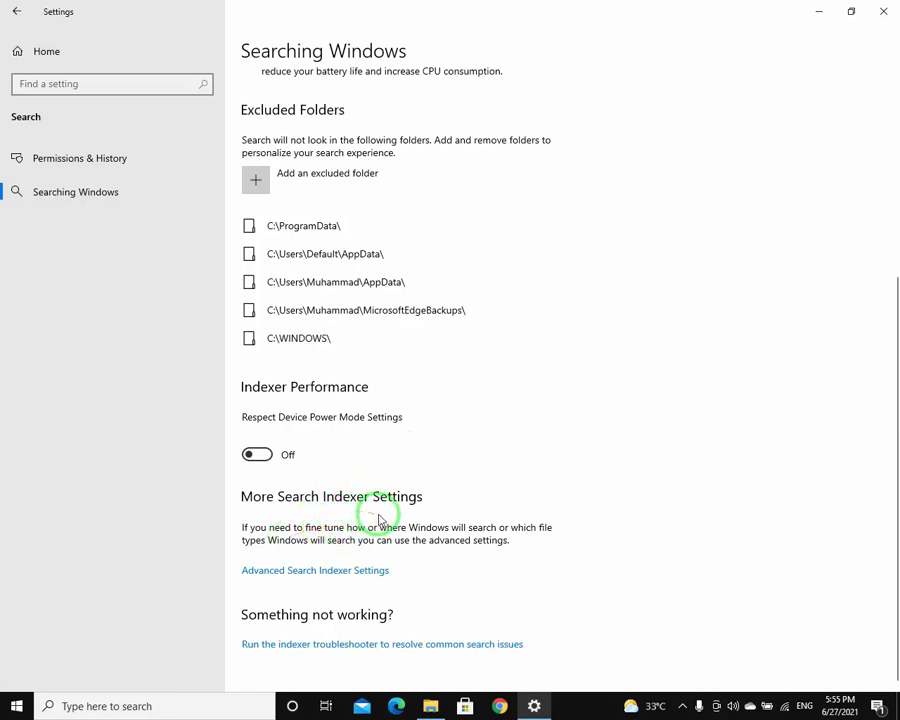
click(312, 580)
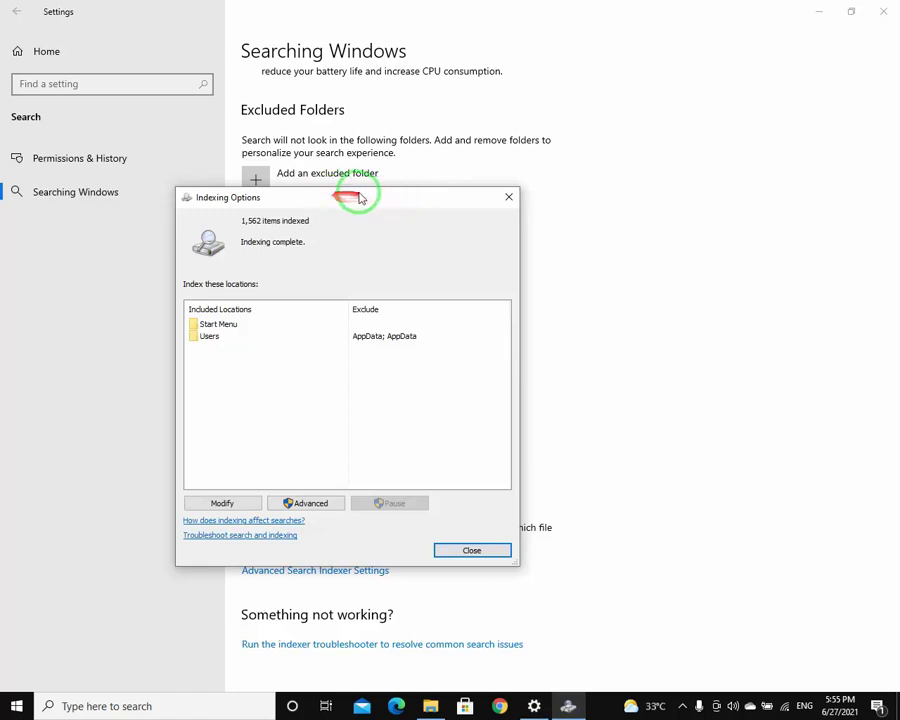
drag(376, 197, 468, 127)
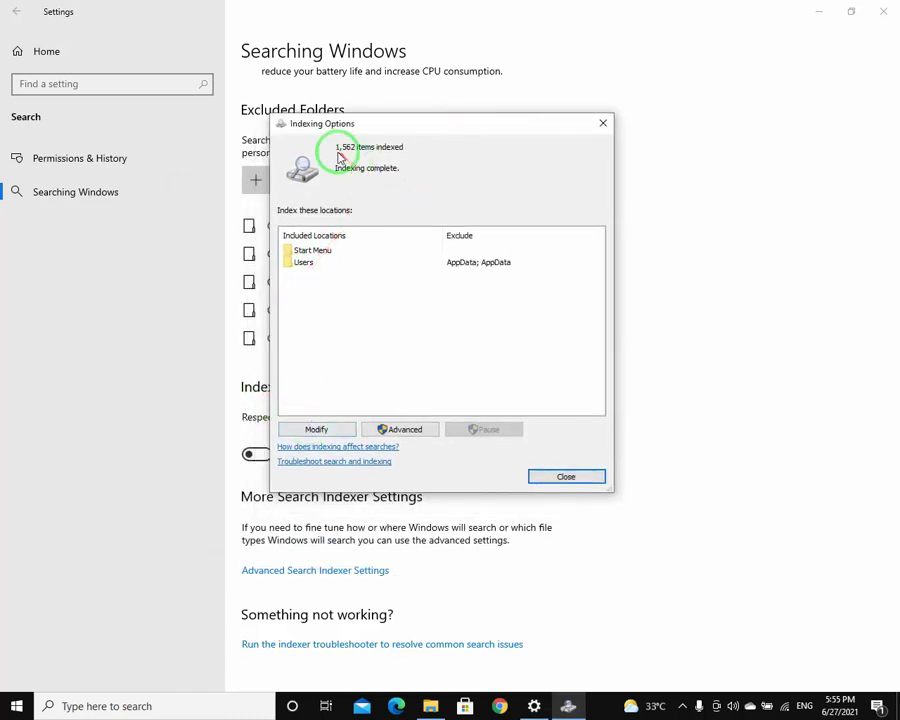
Show all locations in the Indexed Locations dialog, accept the existing selection and close Indexing Options
click(318, 429)
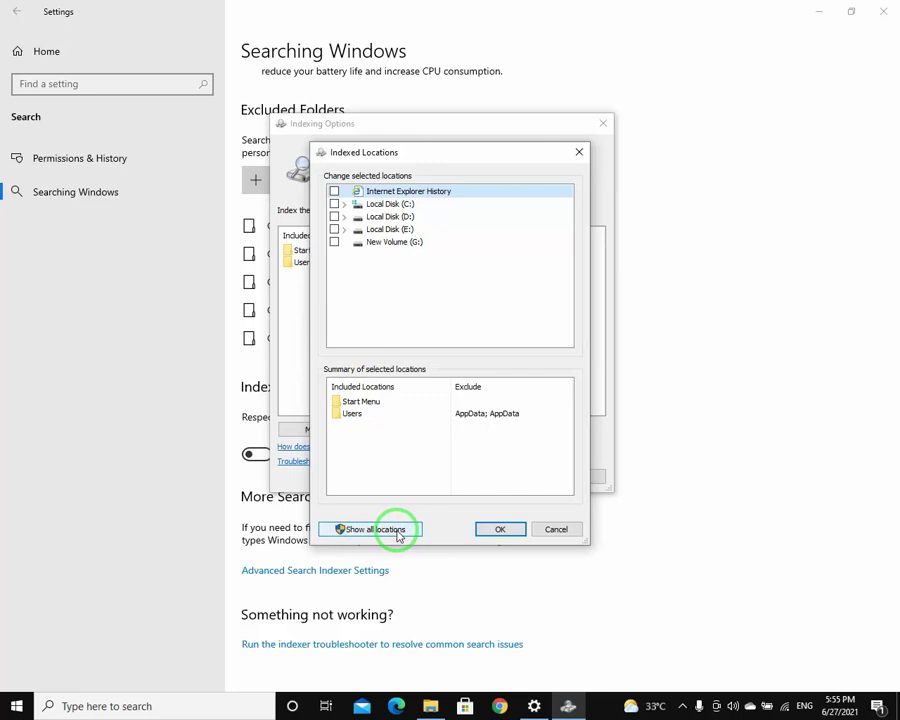
click(390, 530)
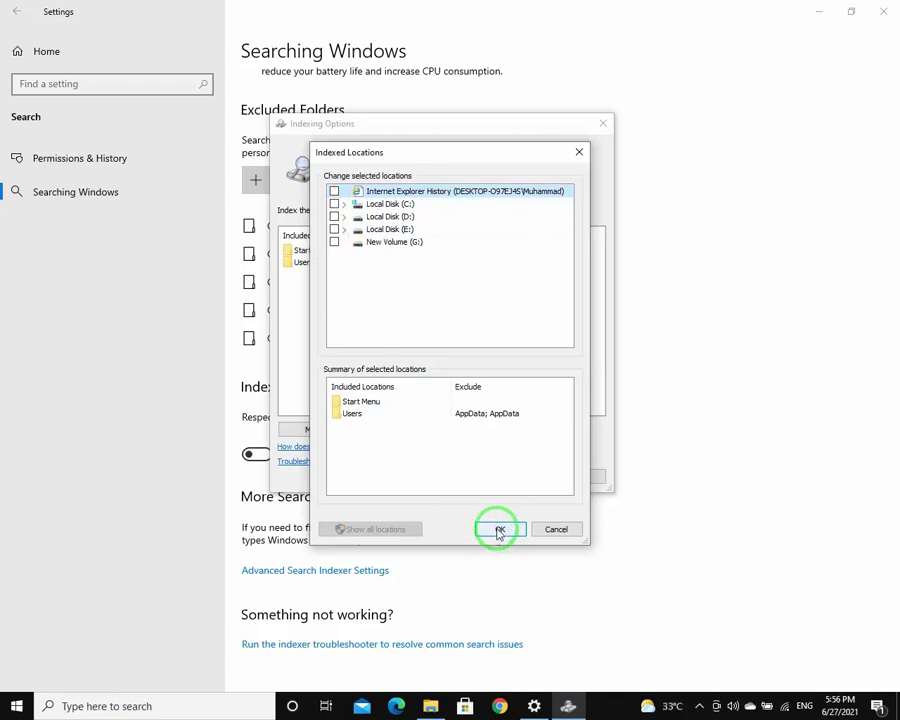
click(499, 531)
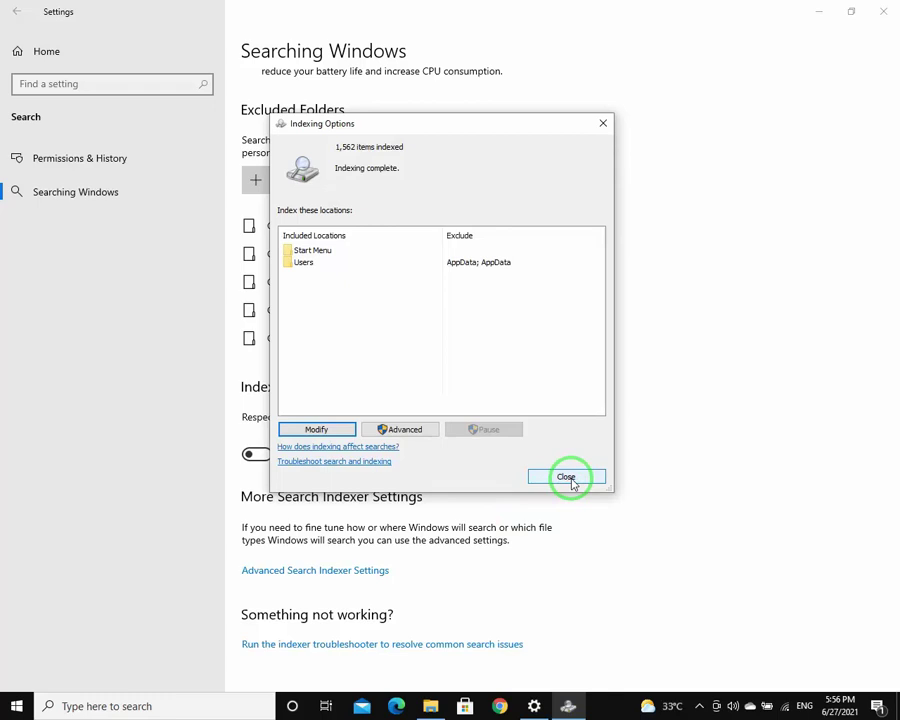
click(566, 478)
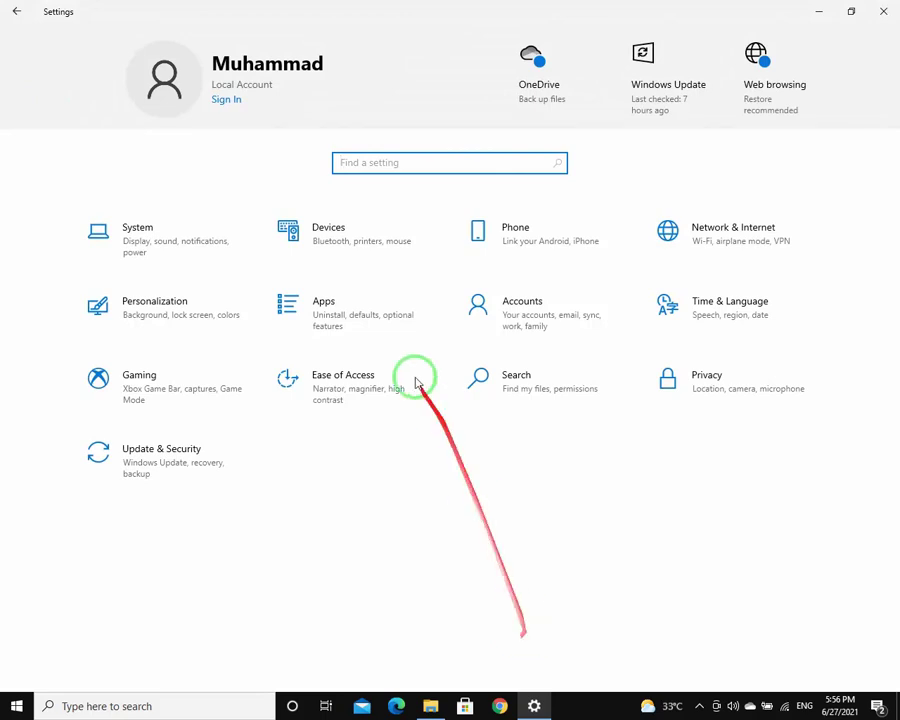
On the Background apps page of the Privacy settings, turn off letting apps run in the background and check the app list
click(714, 386)
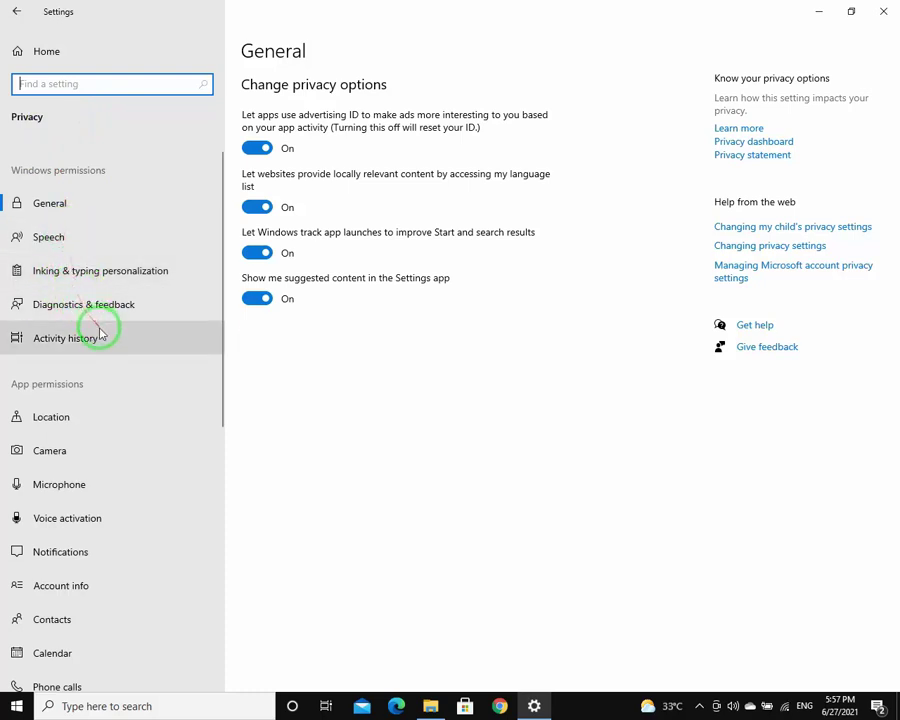
scroll(80, 408, down, 3)
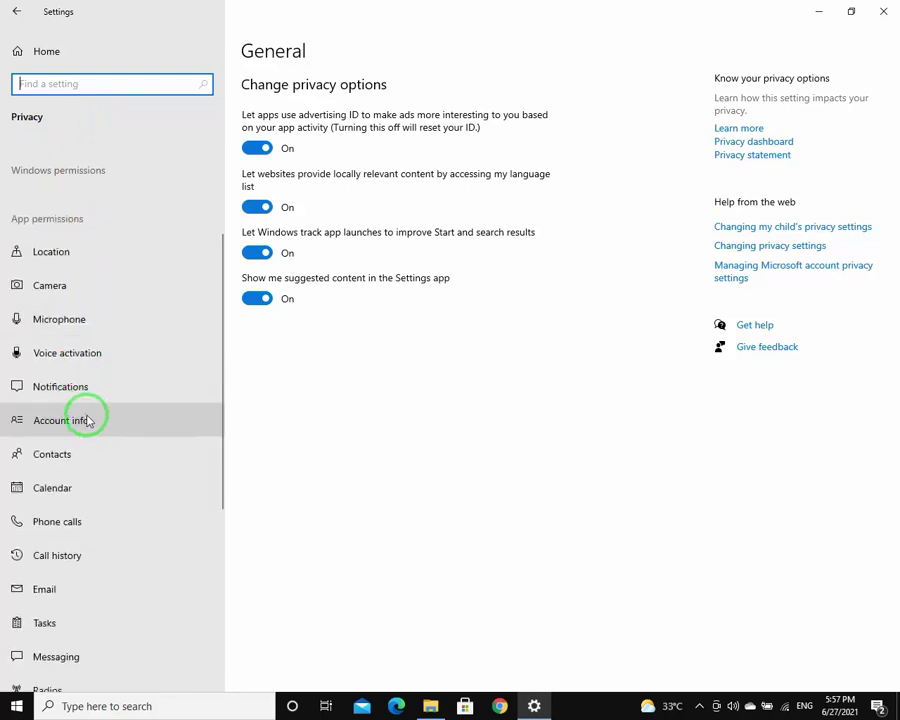
scroll(87, 420, down, 2)
scroll(85, 435, down, 1)
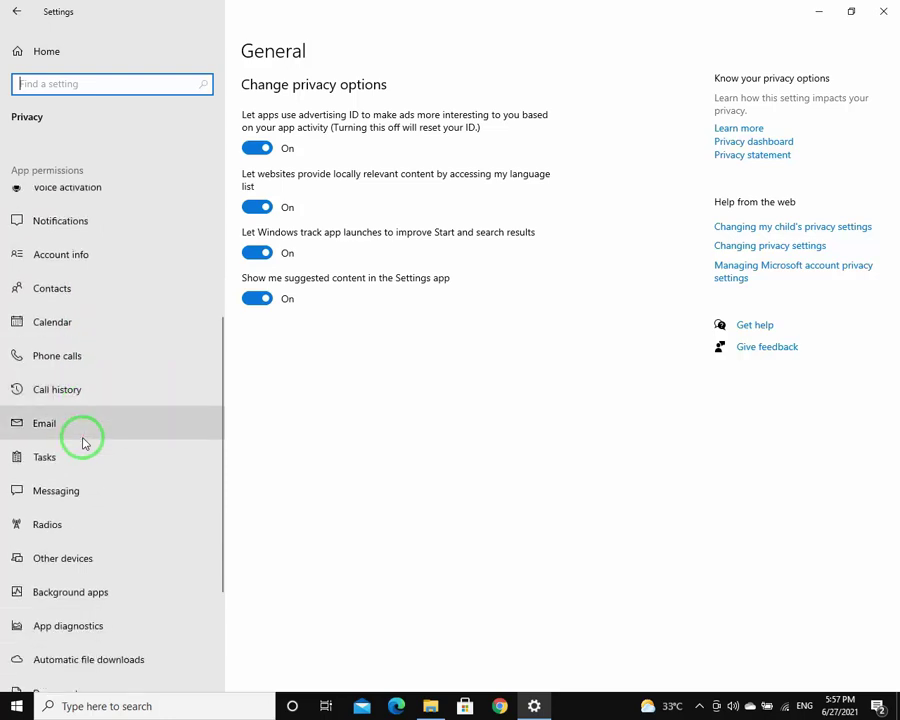
scroll(95, 511, down, 3)
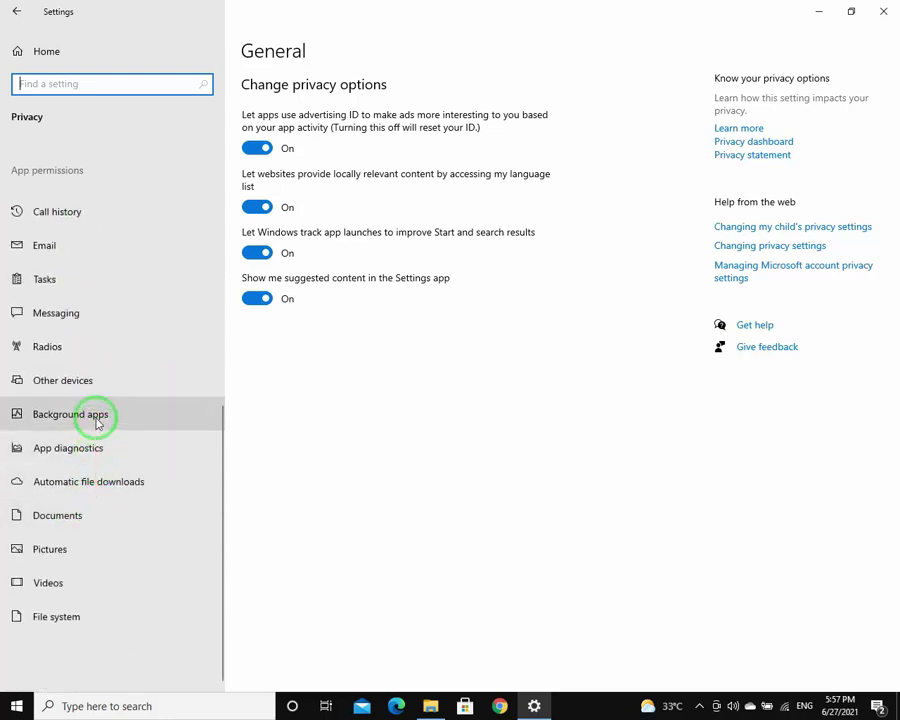
click(97, 421)
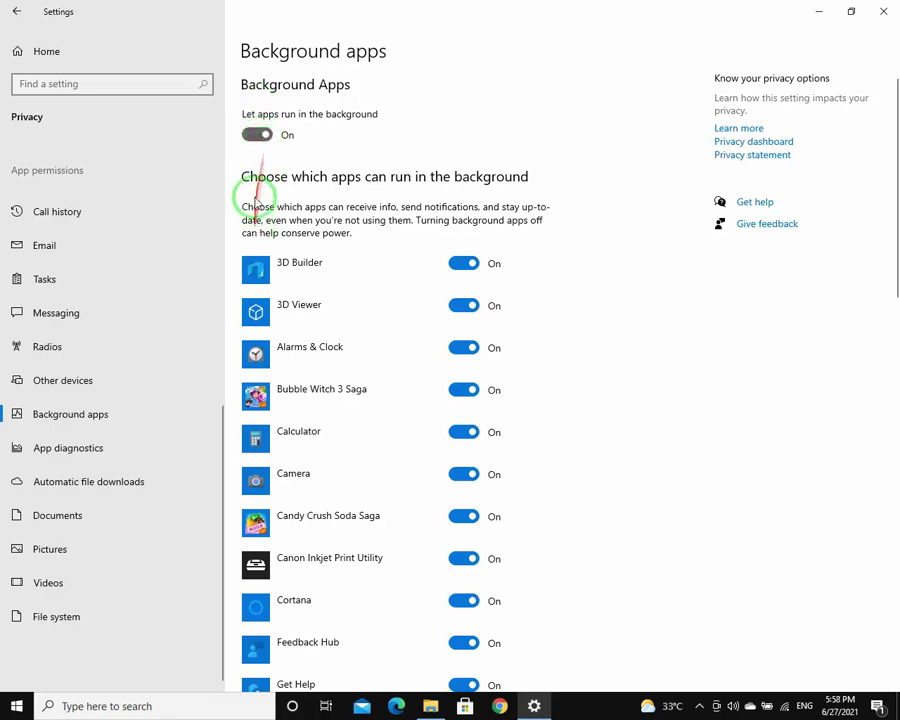
click(262, 135)
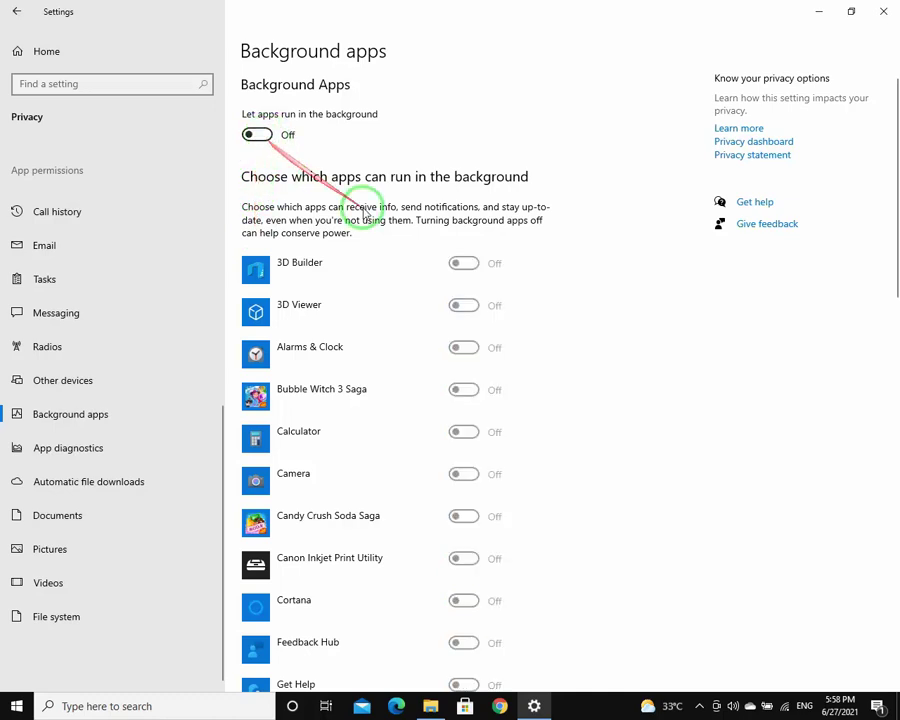
scroll(370, 229, down, 5)
scroll(380, 248, down, 7)
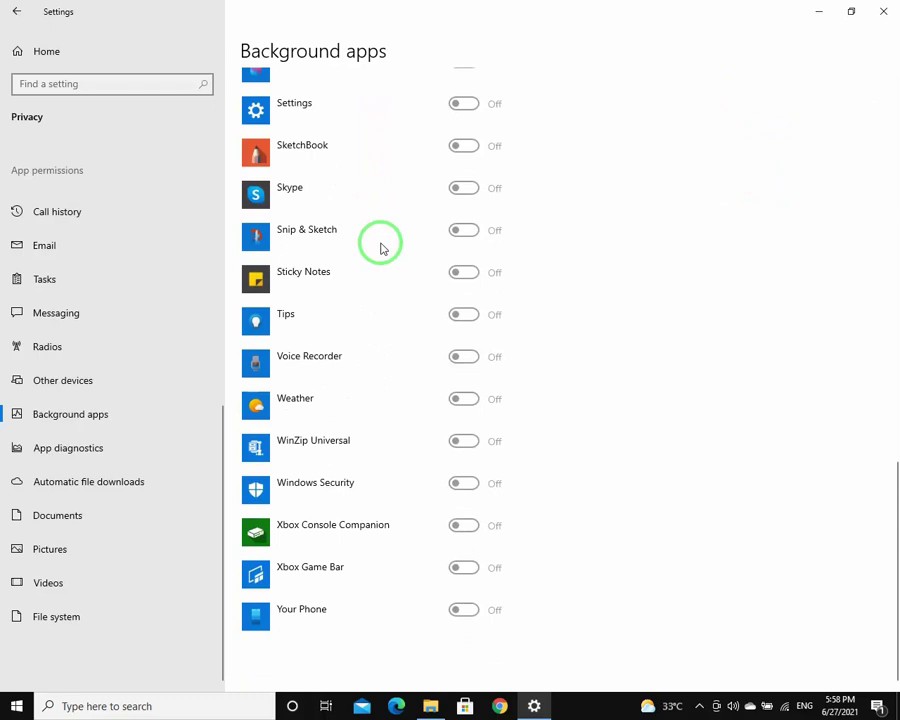
Turn letting apps run in the background back on and check the per-app list on the Background apps page
scroll(380, 248, up, 12)
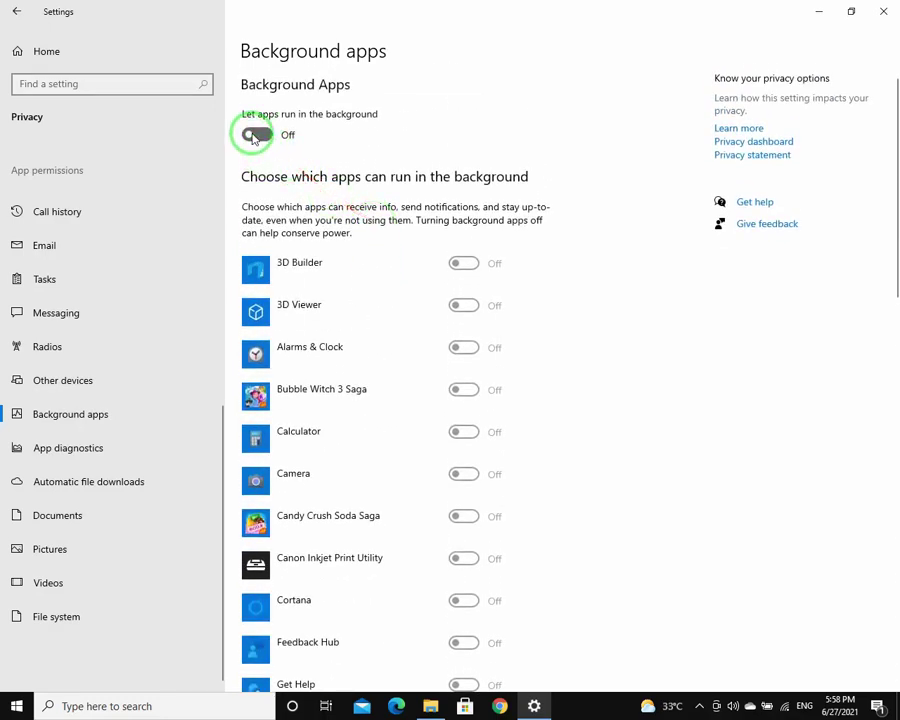
click(250, 136)
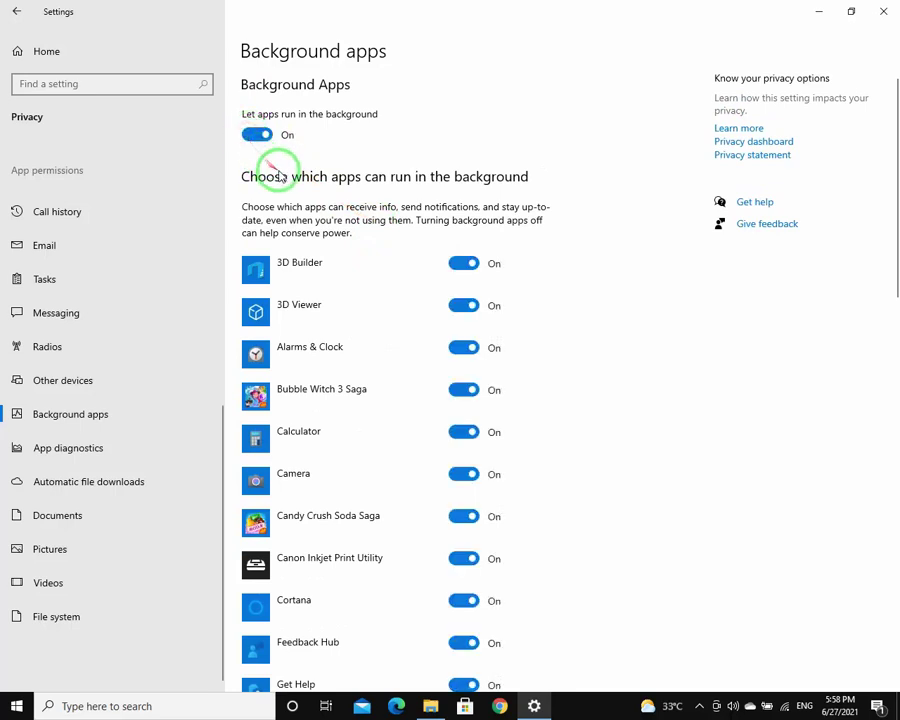
scroll(494, 445, down, 10)
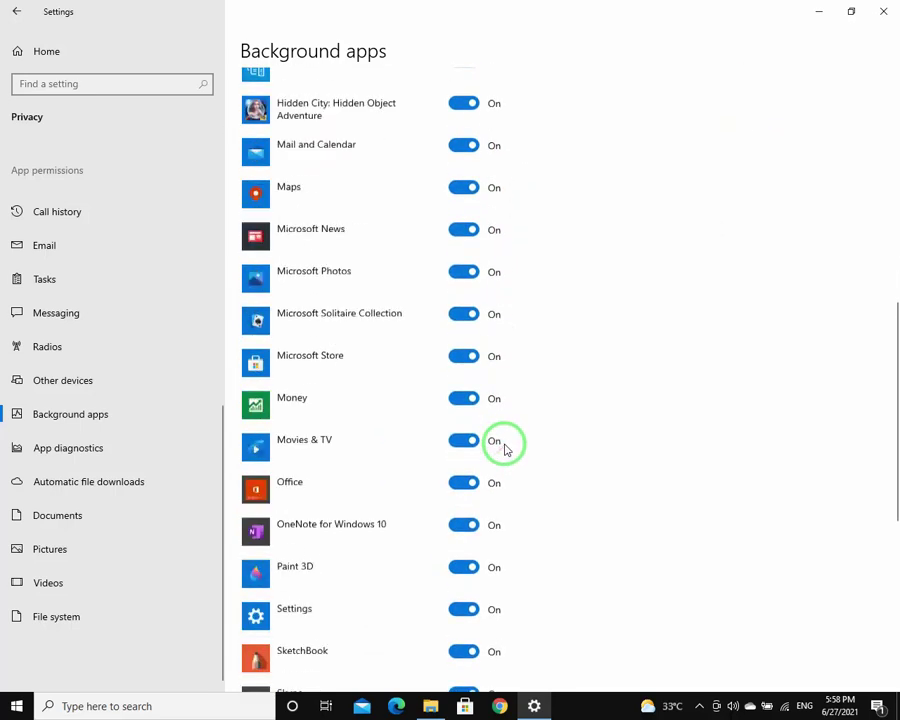
scroll(500, 448, up, 3)
scroll(500, 420, up, 8)
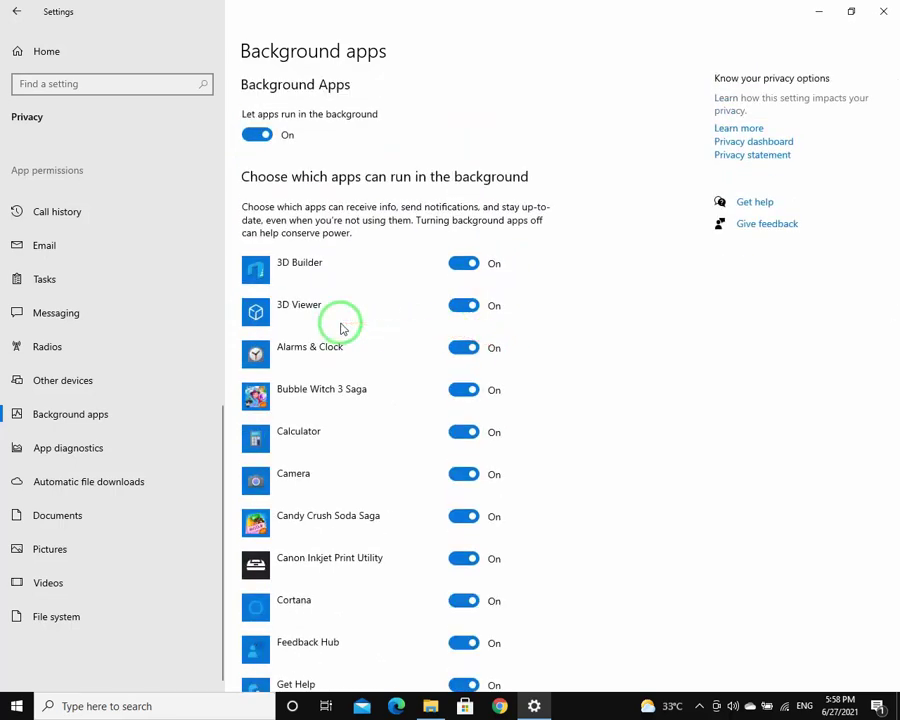
Check for Windows updates in the Update & Security settings, then return to the Settings home page and close Settings
click(55, 59)
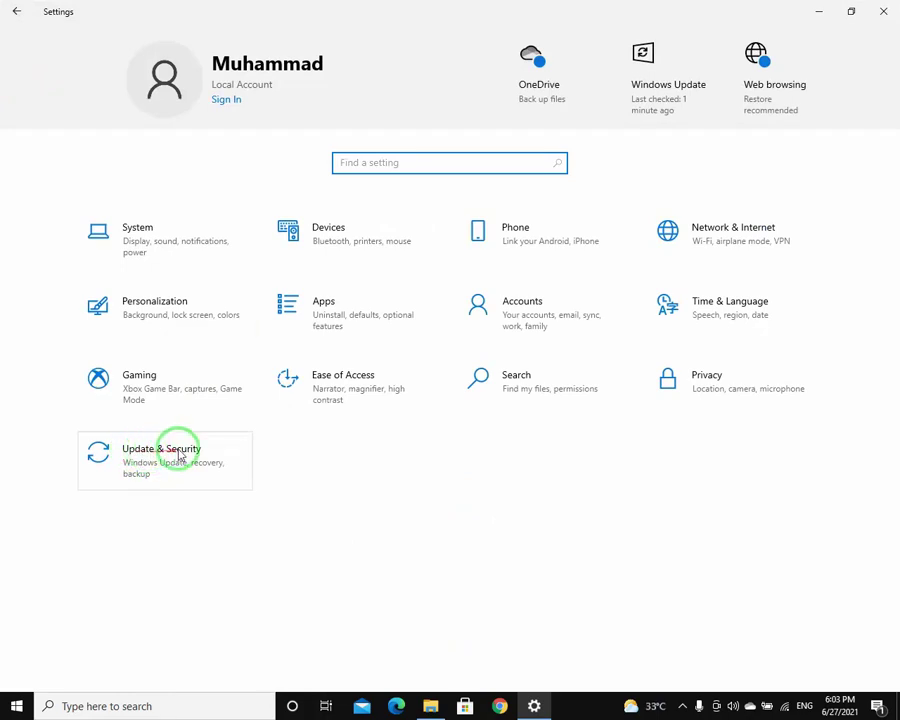
click(180, 455)
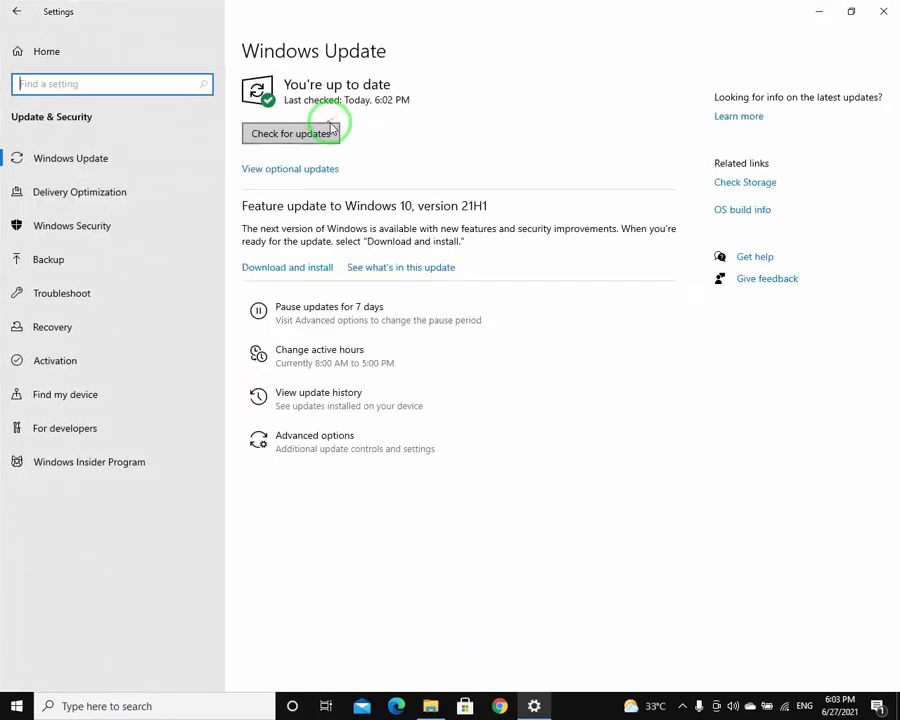
click(288, 140)
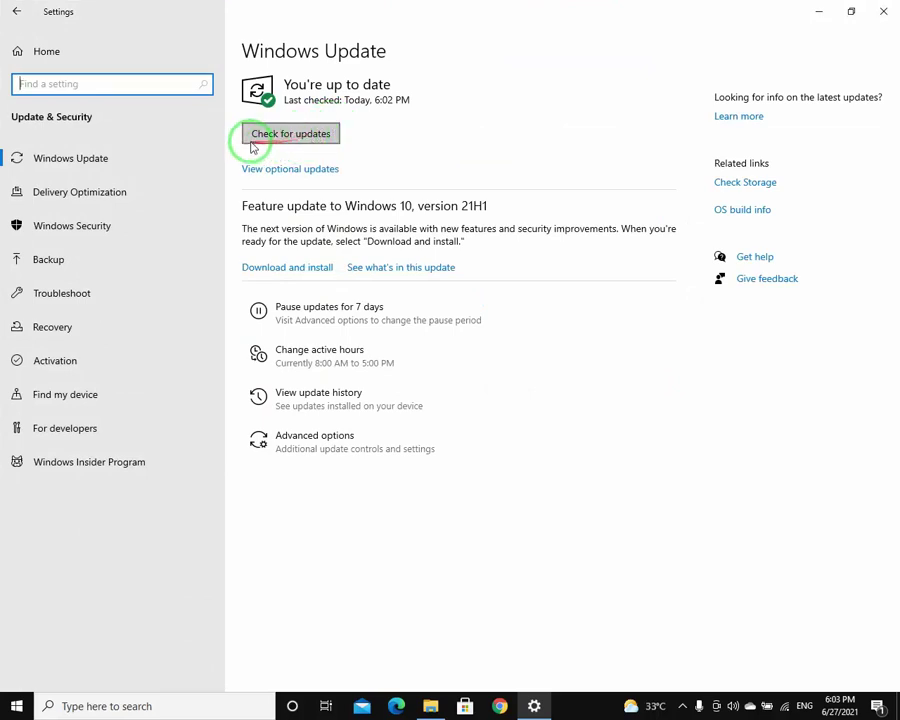
click(296, 141)
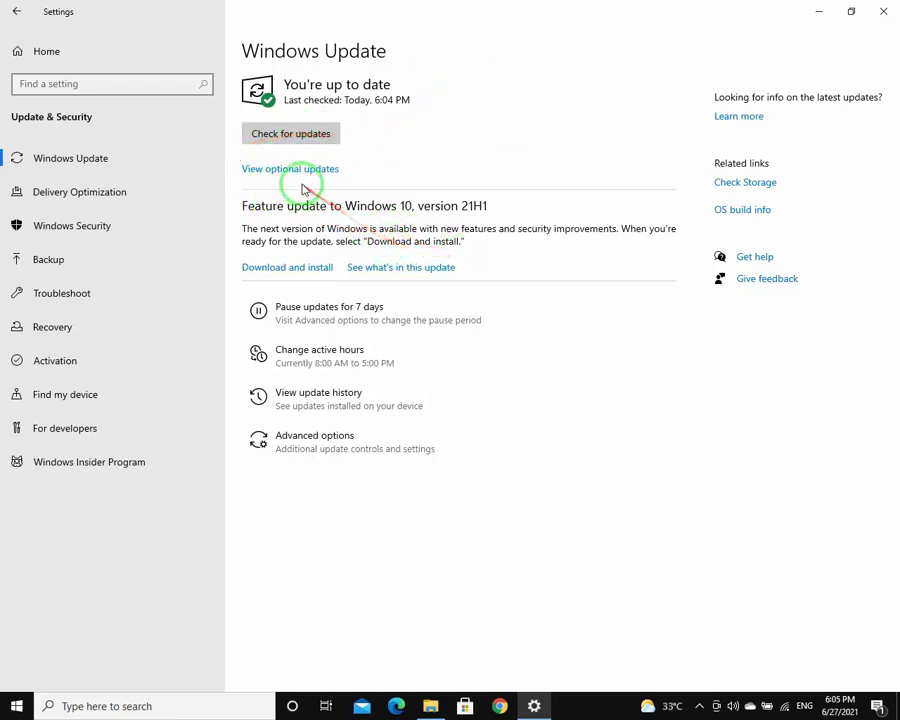
click(47, 52)
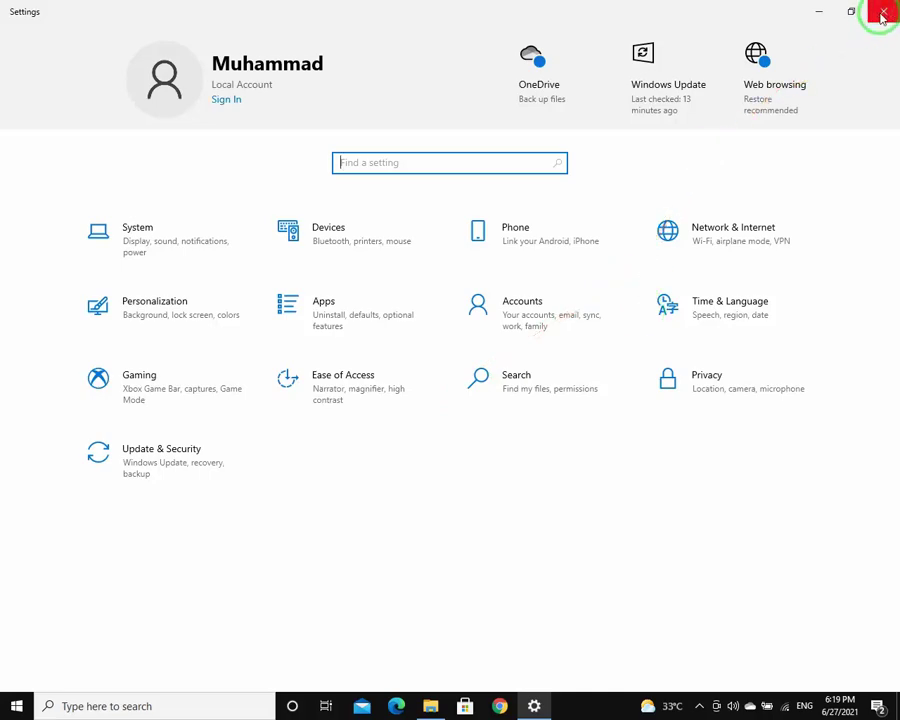
click(882, 13)
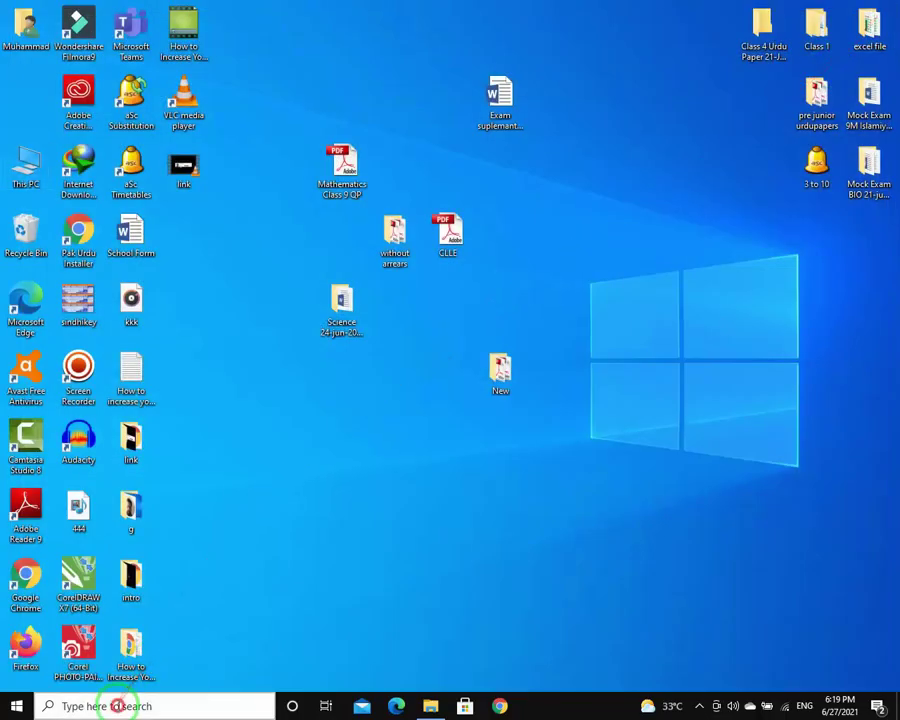
Search Windows for "windows" and open the Windows Security app
click(113, 706)
text(wi)
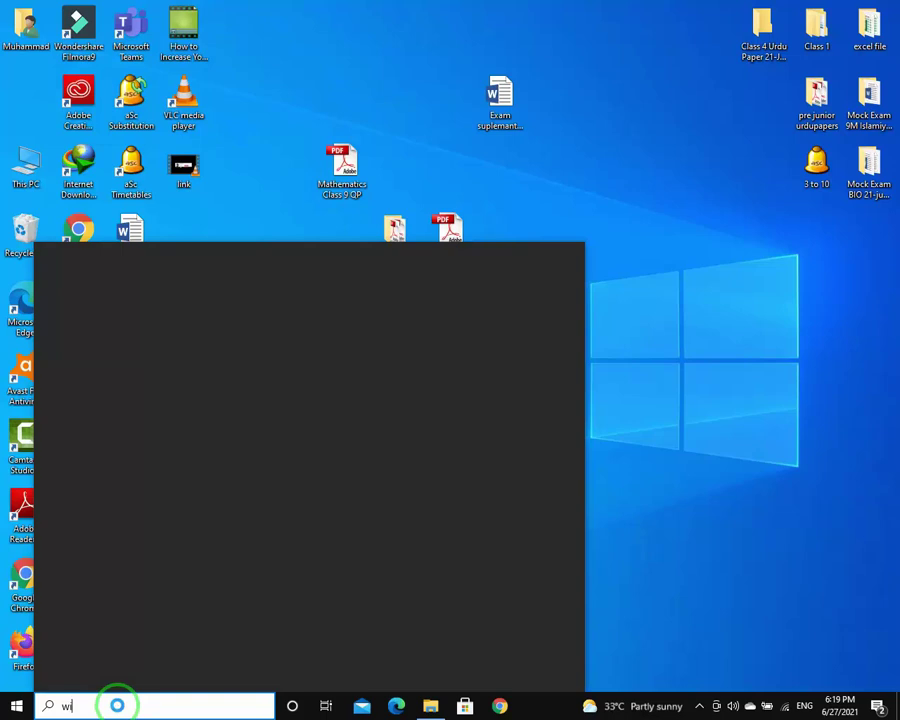
text(ndows)
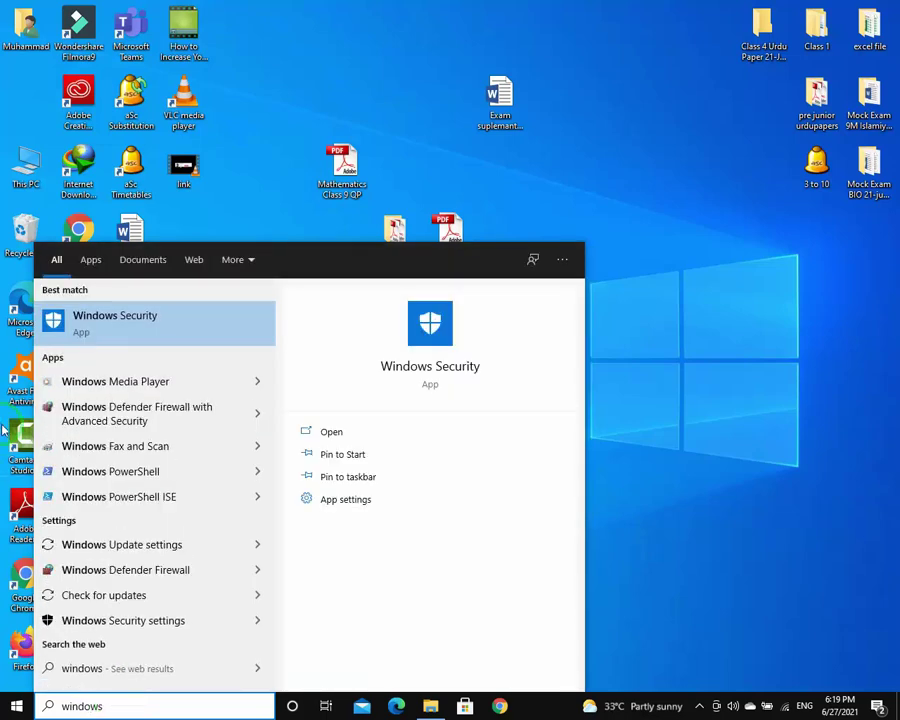
click(121, 325)
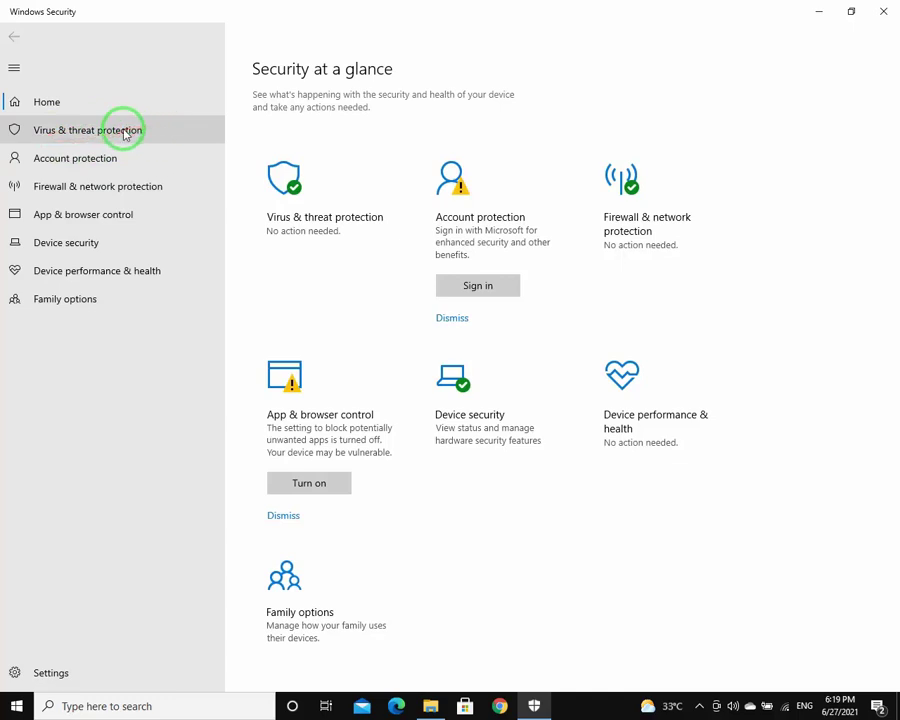
In the scan options of Virus & threat protection, select Microsoft Defender Offline scan and close Windows Security
click(124, 133)
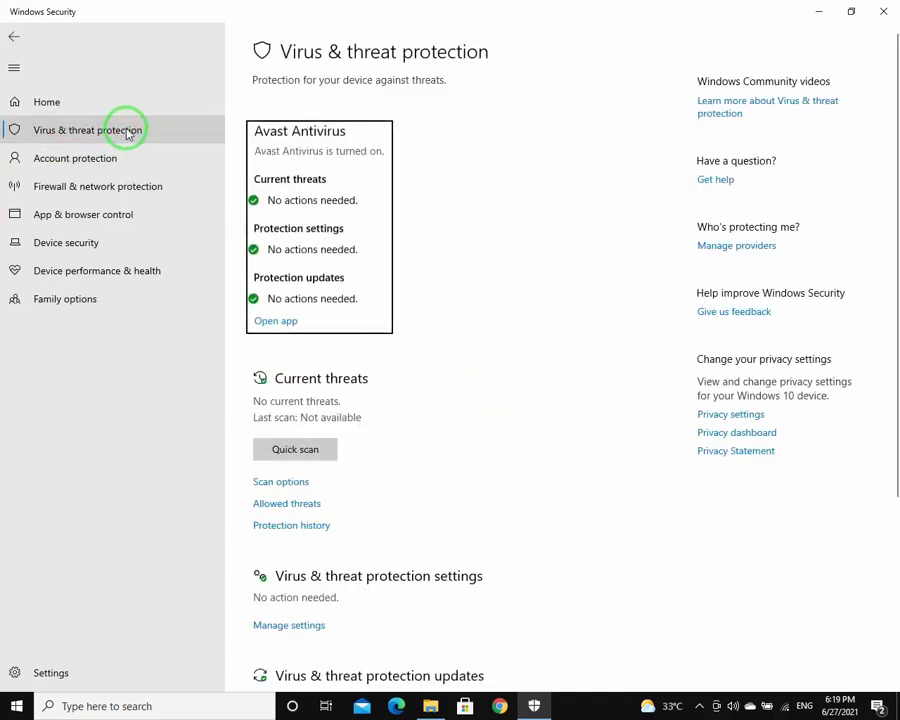
click(290, 484)
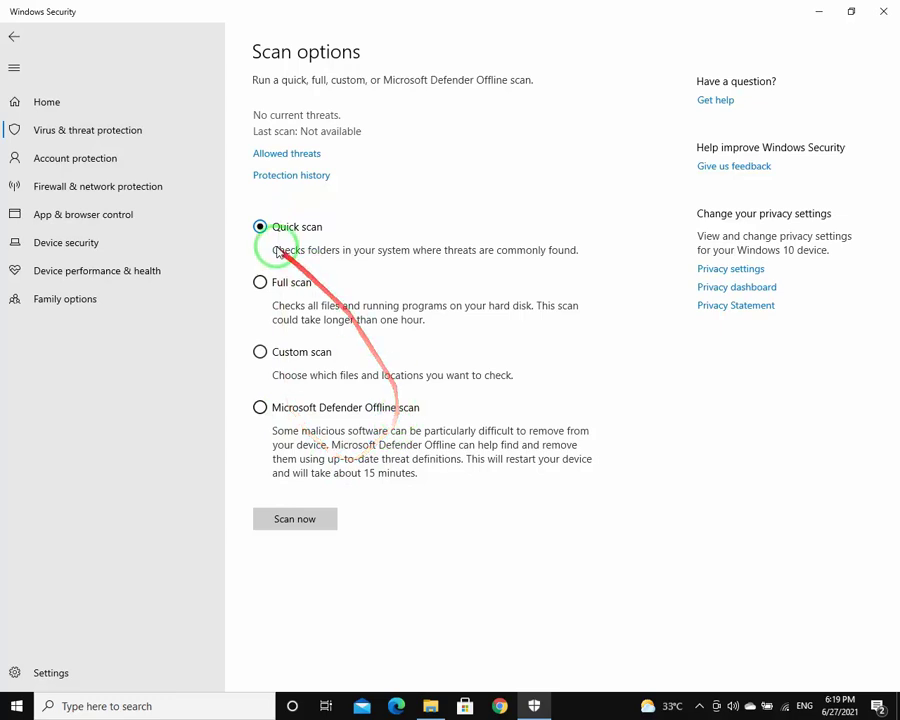
click(263, 407)
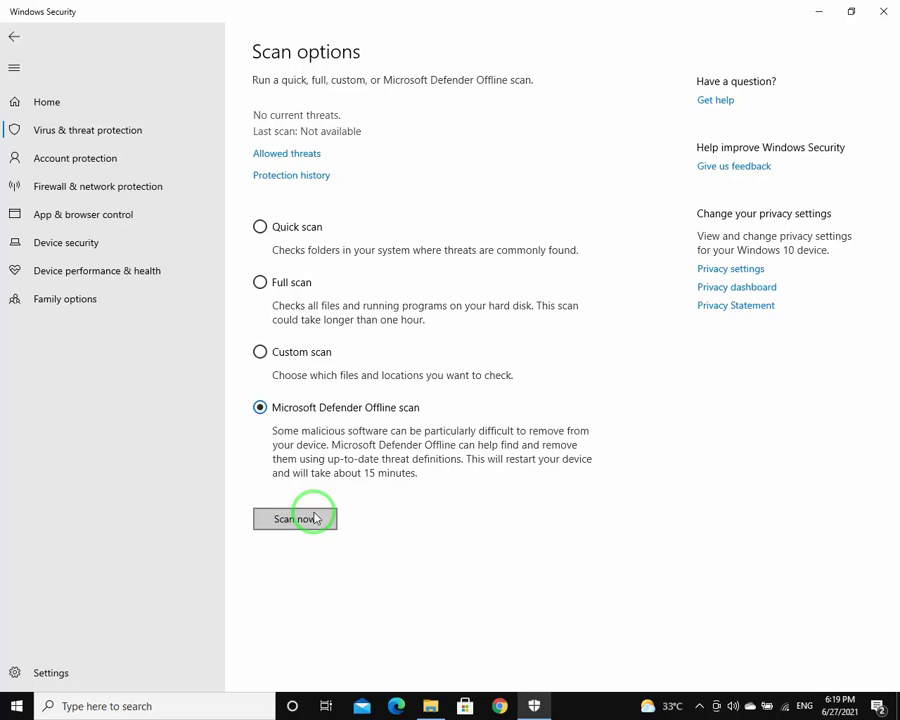
click(884, 15)
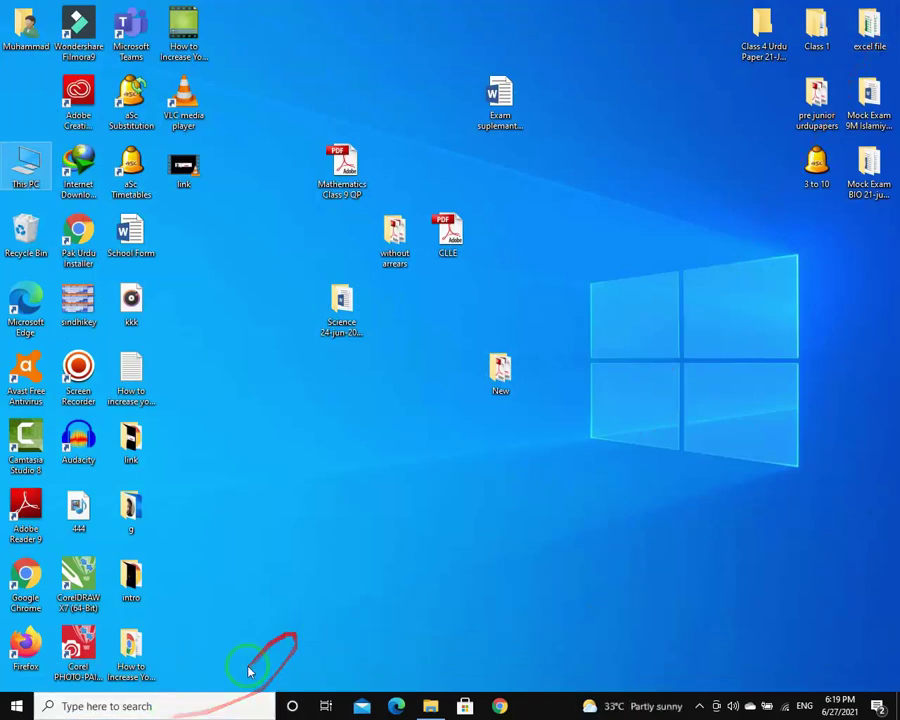